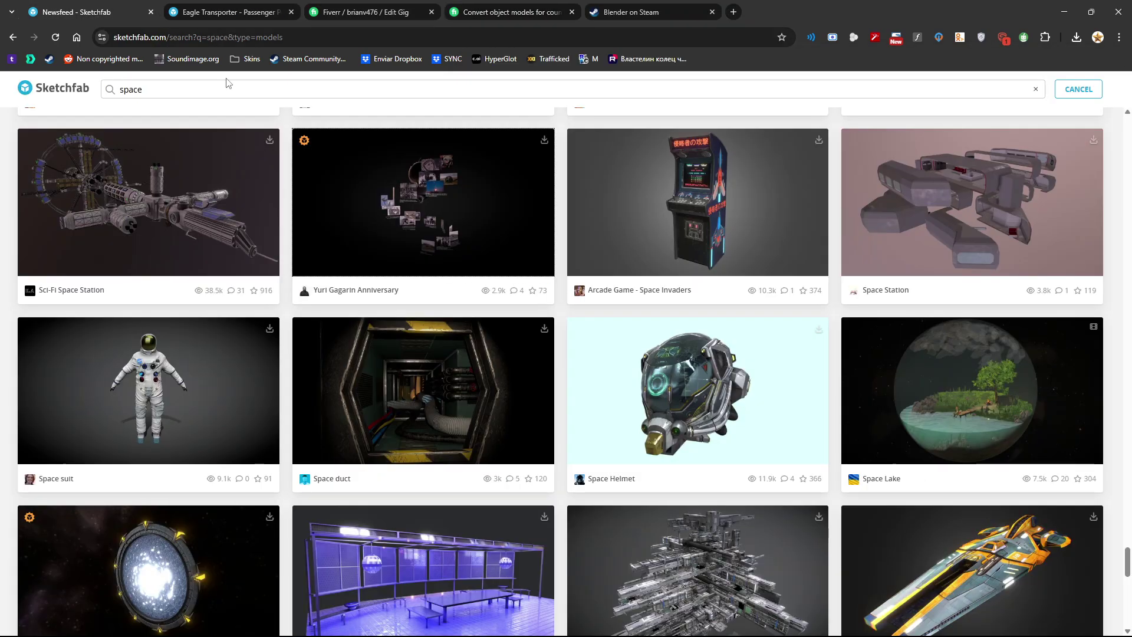
Scroll back up through the Sketchfab 'space' model search results.
{"action": "scroll", "coordinate": [289, 211], "scroll_direction": "up", "scroll_amount": 20}
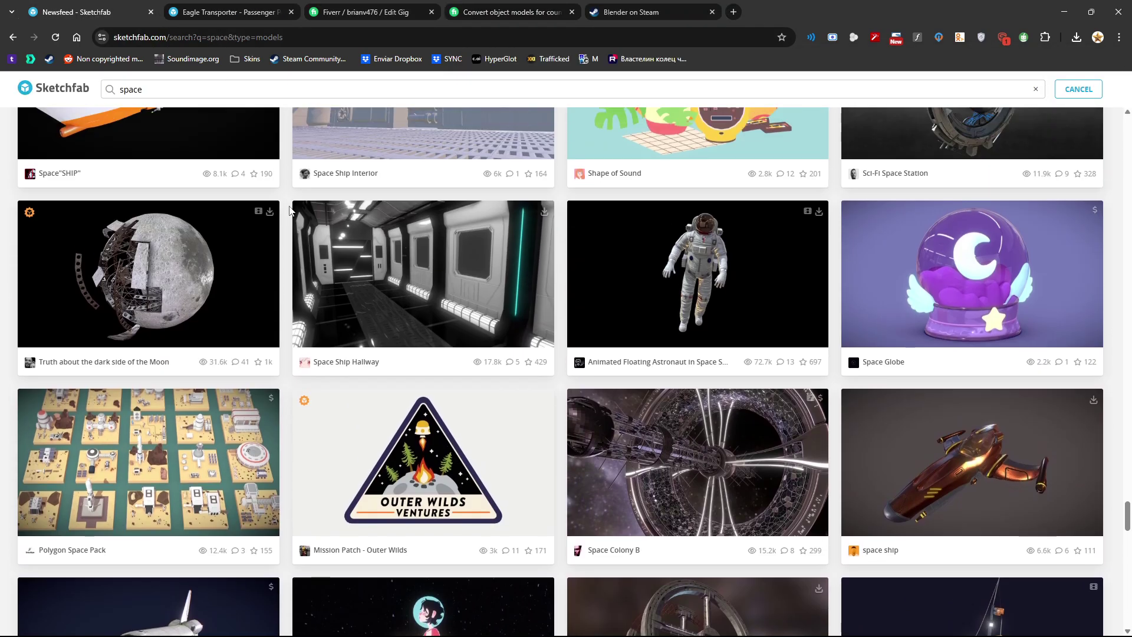
{"action": "scroll", "coordinate": [289, 211], "scroll_direction": "up", "scroll_amount": 15}
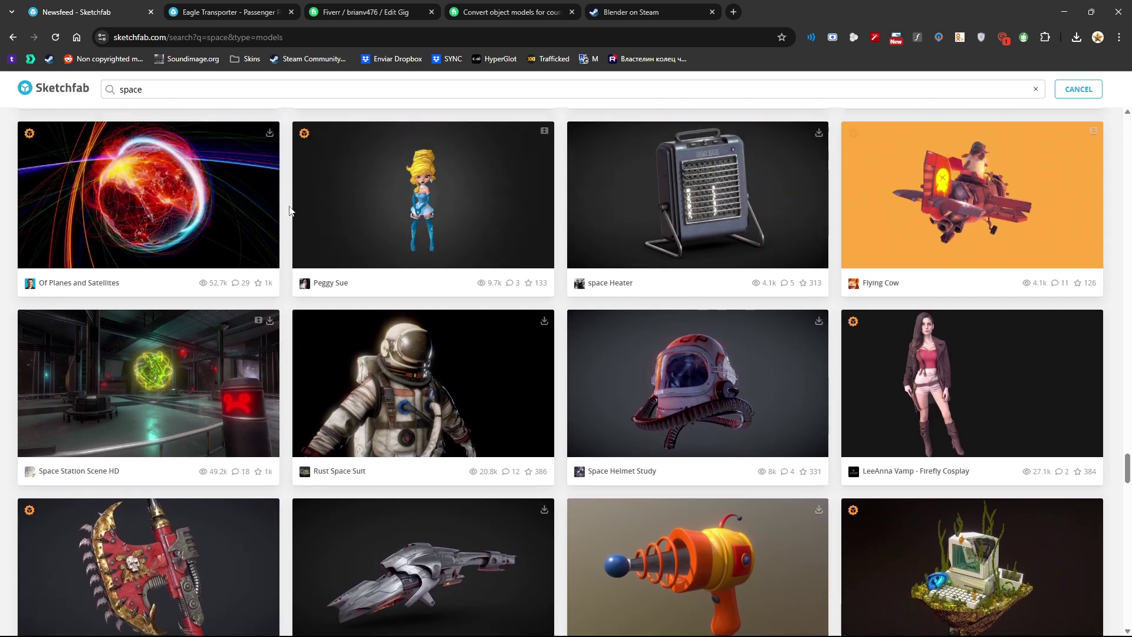
{"action": "scroll", "coordinate": [289, 211], "scroll_direction": "up", "scroll_amount": 20}
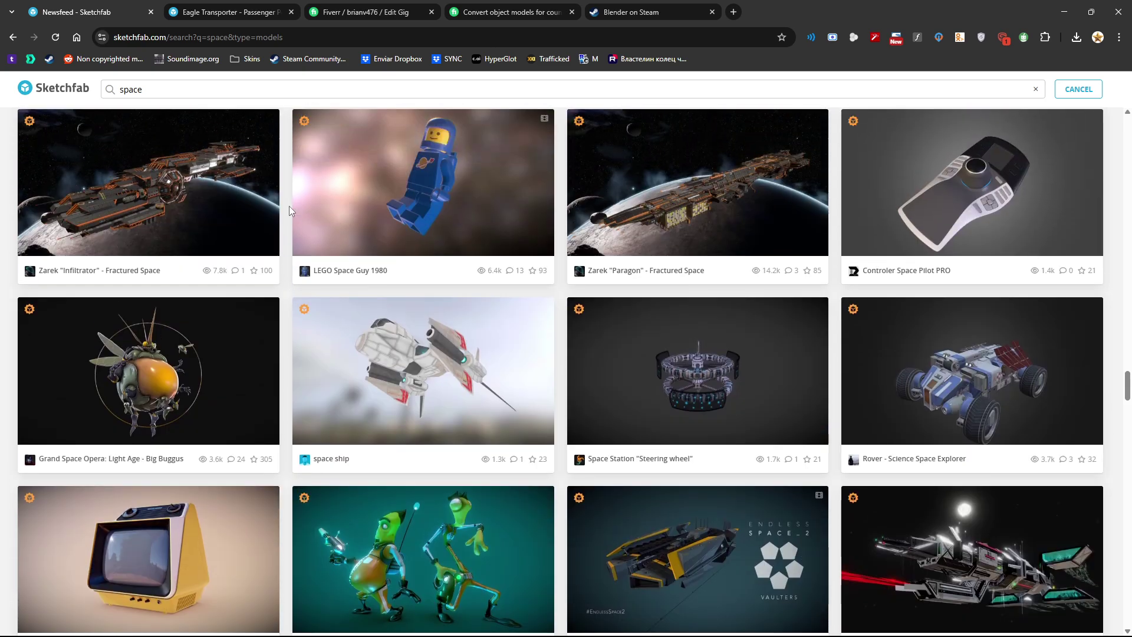
{"action": "scroll", "coordinate": [289, 207], "scroll_direction": "up", "scroll_amount": 4}
Open the Fiverr model-conversion gig and scroll down to its 'About this gig' description.
{"action": "left_click", "coordinate": [506, 12]}
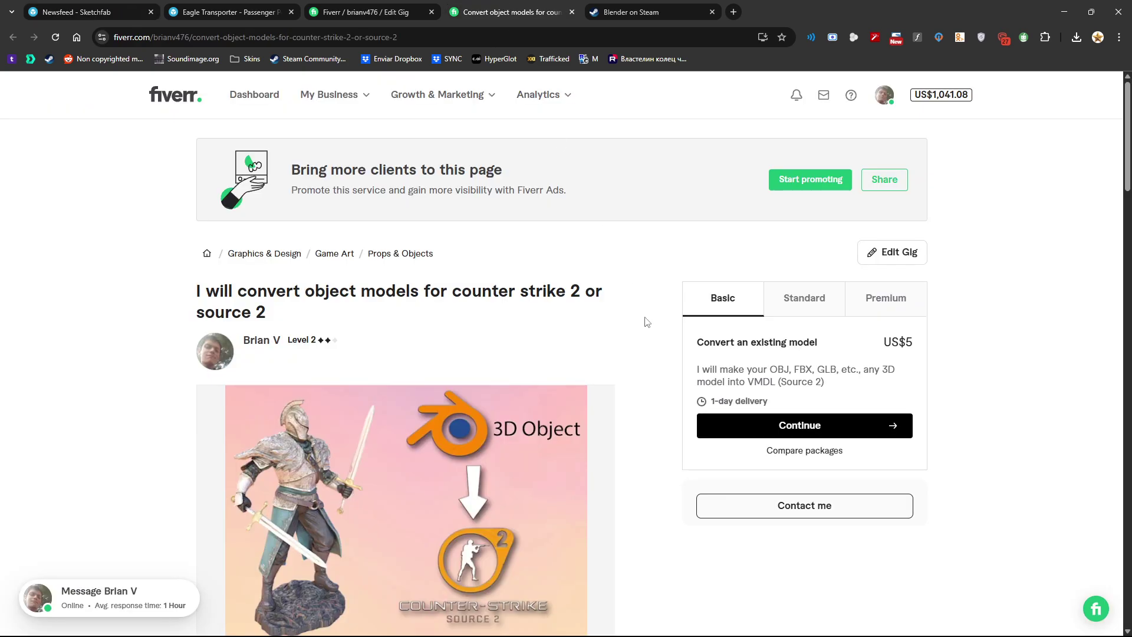
{"action": "scroll", "coordinate": [893, 339], "scroll_direction": "down", "scroll_amount": 2}
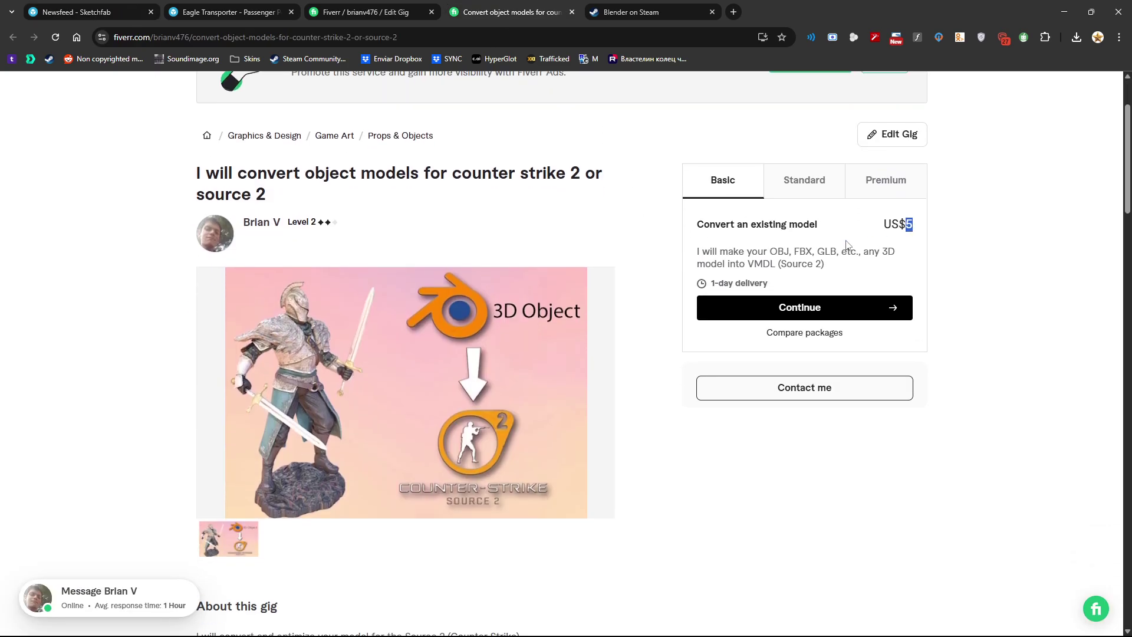
{"action": "scroll", "coordinate": [627, 493], "scroll_direction": "down", "scroll_amount": 3}
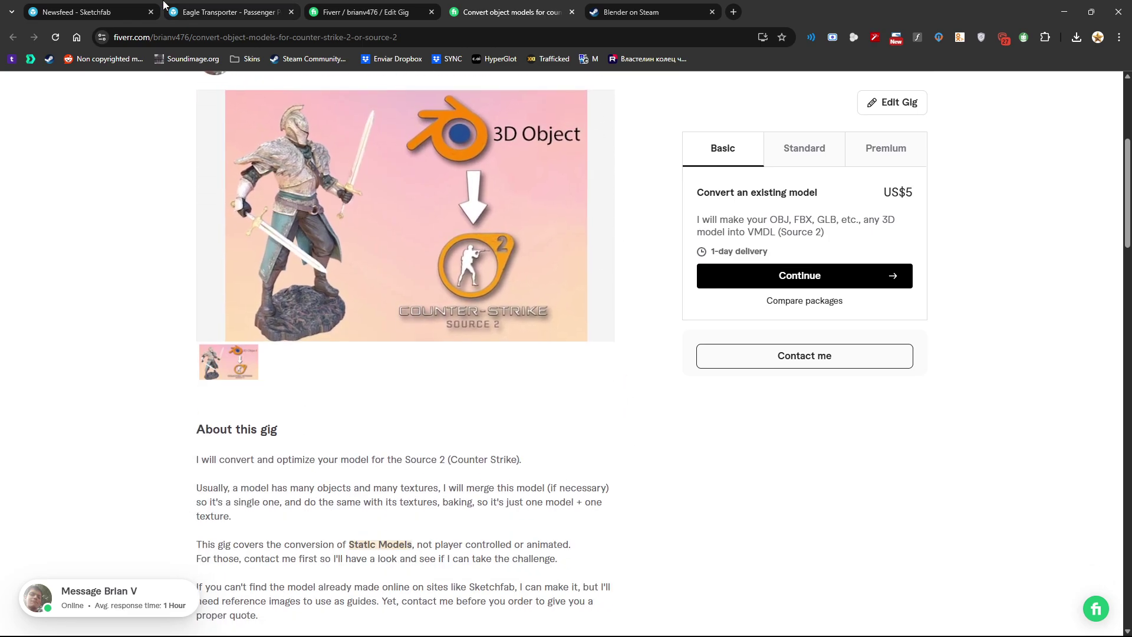
Return to the Eagle Transporter page and review its available download formats.
{"action": "left_click", "coordinate": [203, 10]}
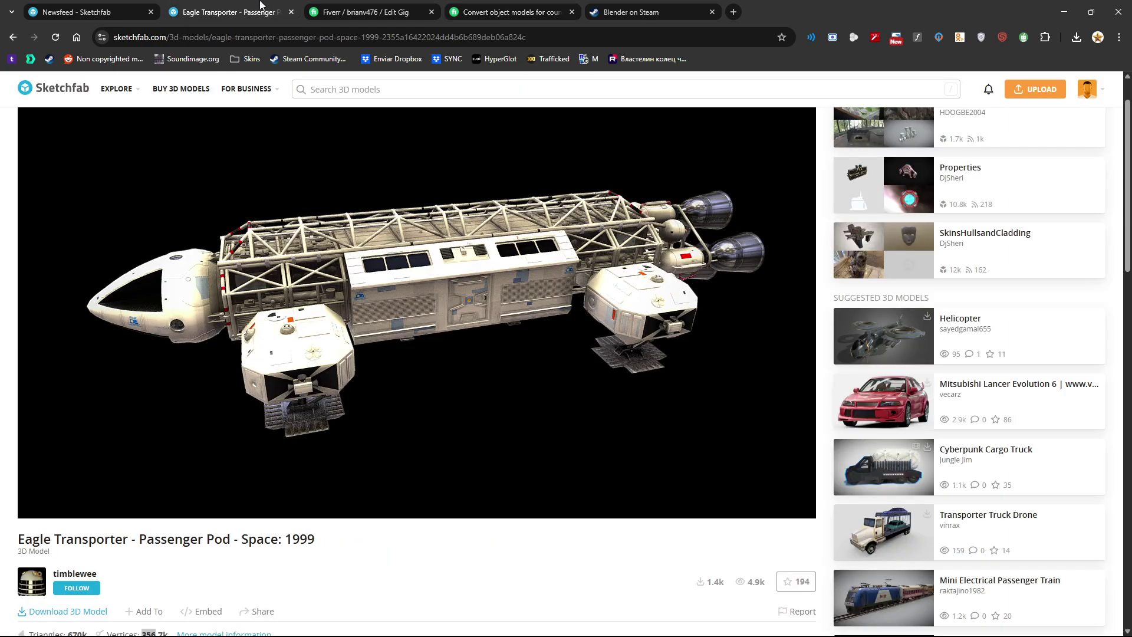
{"action": "left_click", "coordinate": [119, 6]}
{"action": "scroll", "coordinate": [271, 268], "scroll_direction": "up", "scroll_amount": 15}
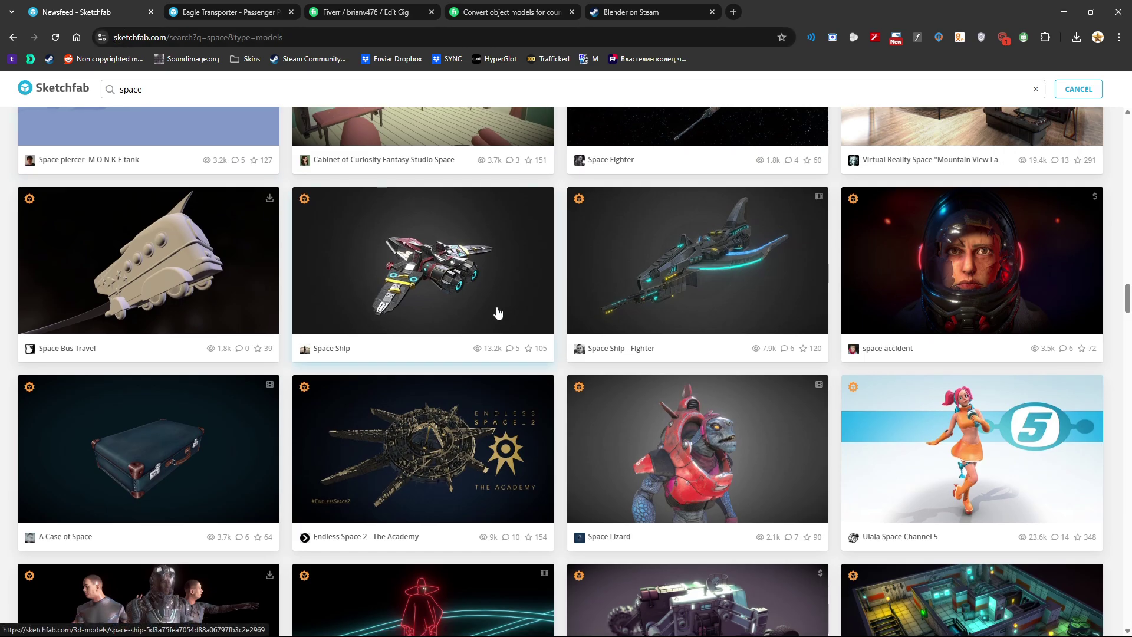
{"action": "scroll", "coordinate": [531, 322], "scroll_direction": "down", "scroll_amount": 15}
{"action": "left_click", "coordinate": [195, 6]}
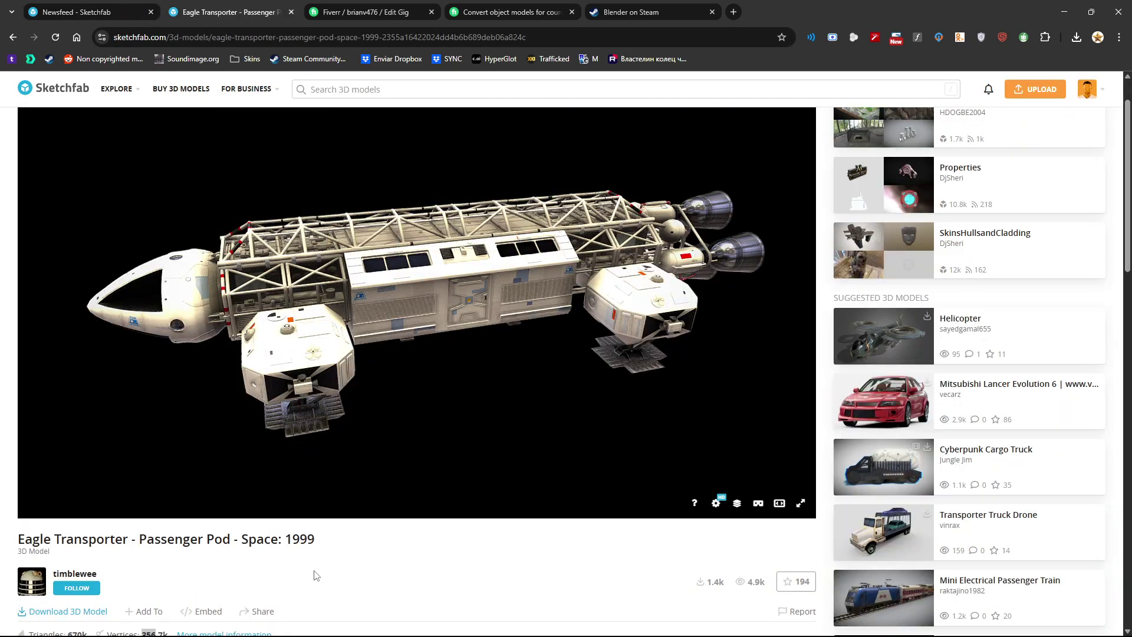
{"action": "scroll", "coordinate": [314, 546], "scroll_direction": "down", "scroll_amount": 4}
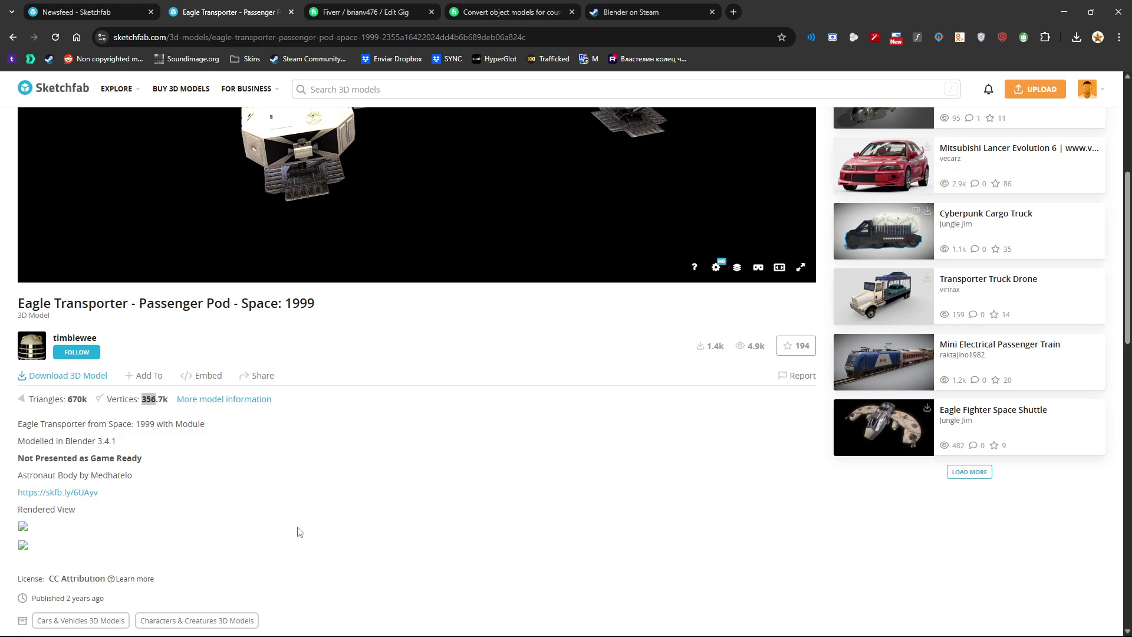
{"action": "left_click", "coordinate": [82, 382]}
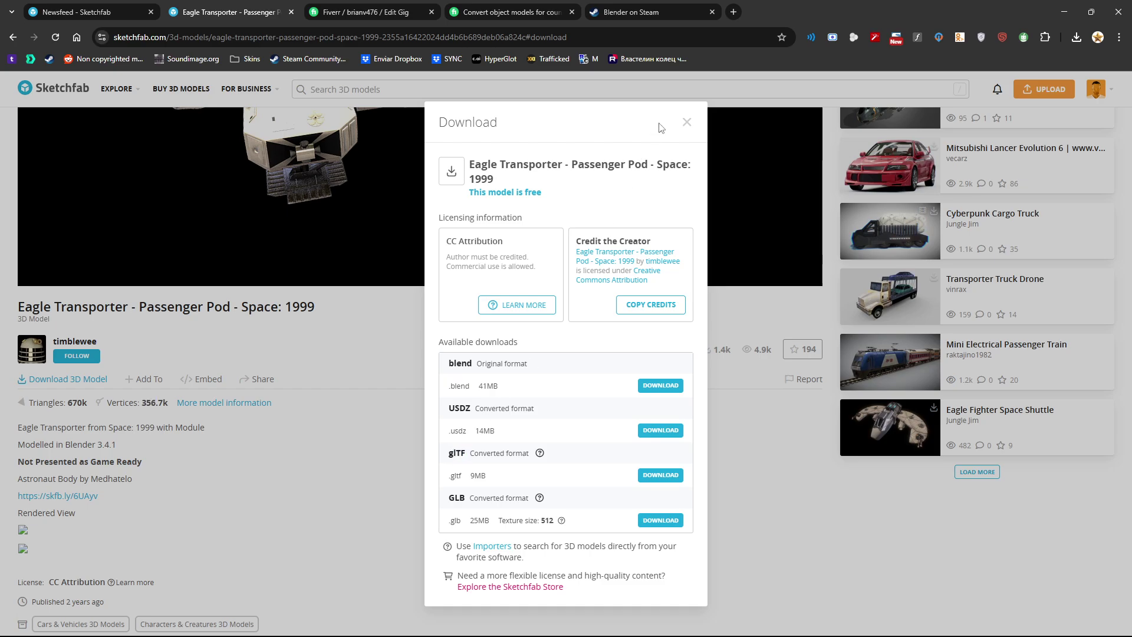
{"action": "left_click", "coordinate": [687, 122]}
Minimize Chrome and the recorder, then launch Blender from the Start menu.
{"action": "left_click", "coordinate": [1065, 12]}
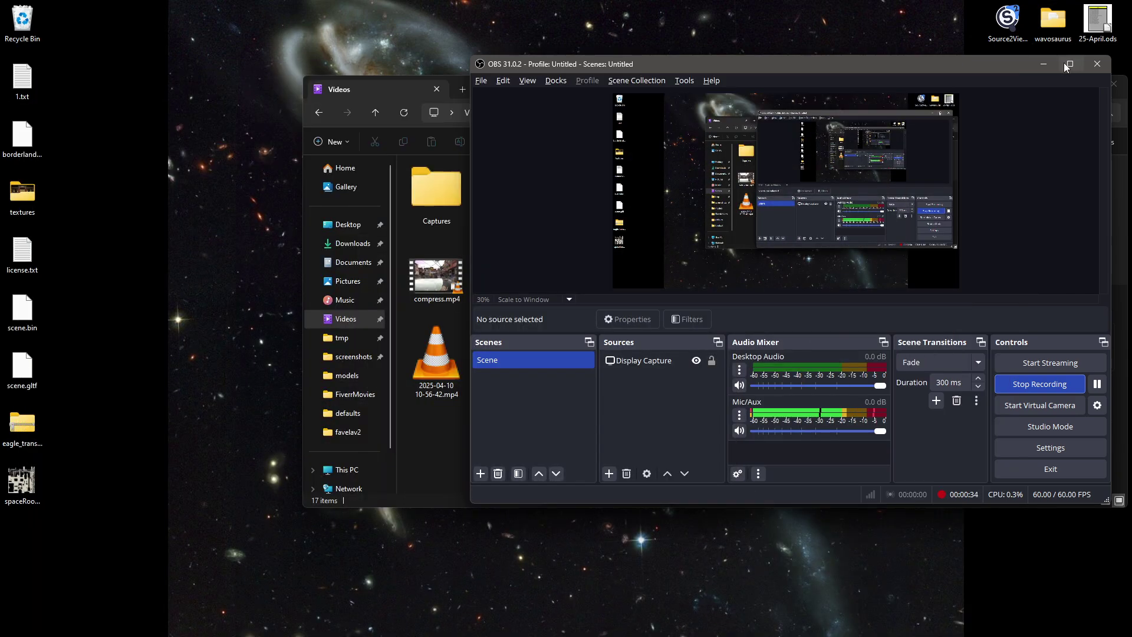
{"action": "left_click", "coordinate": [1044, 64]}
{"action": "key", "text": "super"}
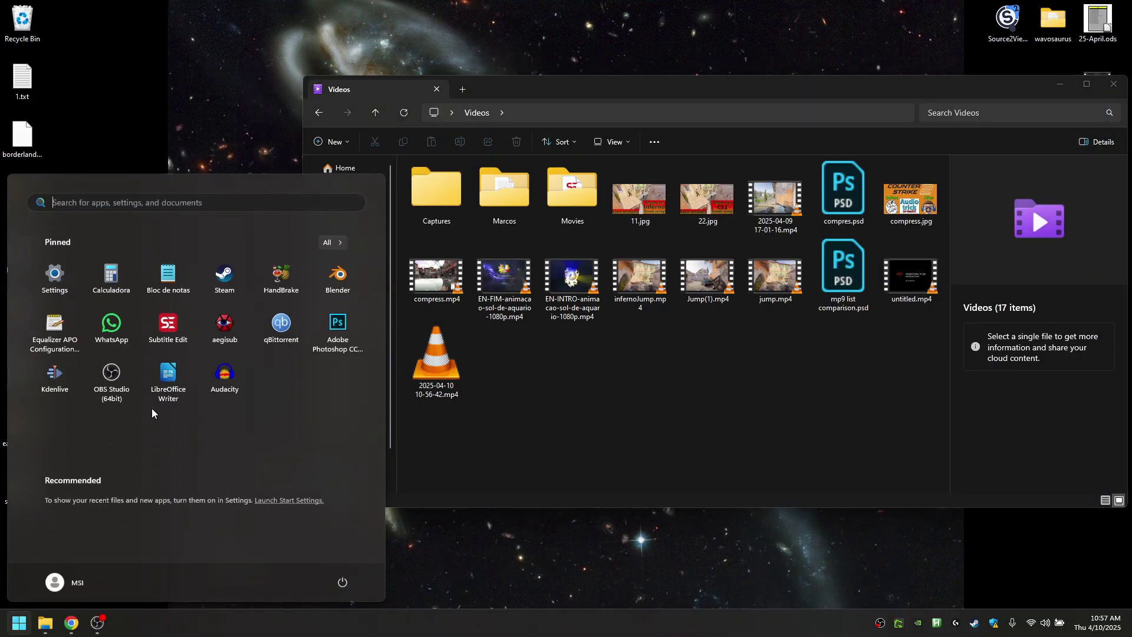
{"action": "left_click", "coordinate": [340, 277]}
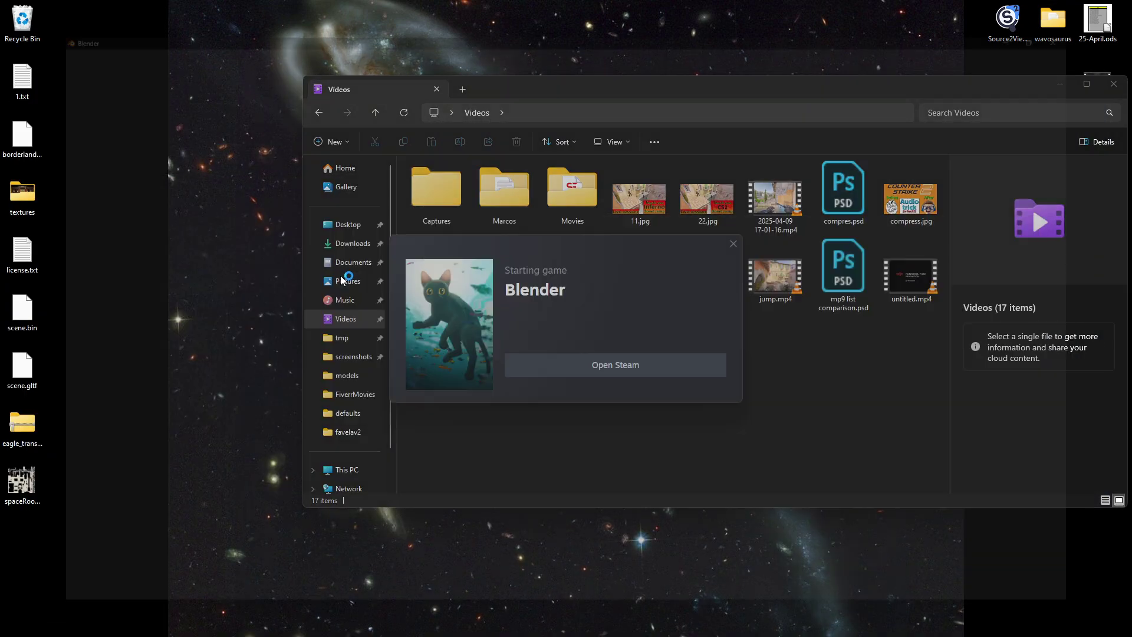
Look over the Blender store page in the browser, then switch to Blender.
{"action": "key", "text": "alt+Tab"}
{"action": "key", "text": "alt+Tab"}
{"action": "key", "text": "alt+Tab"}
{"action": "key", "text": "alt+Tab"}
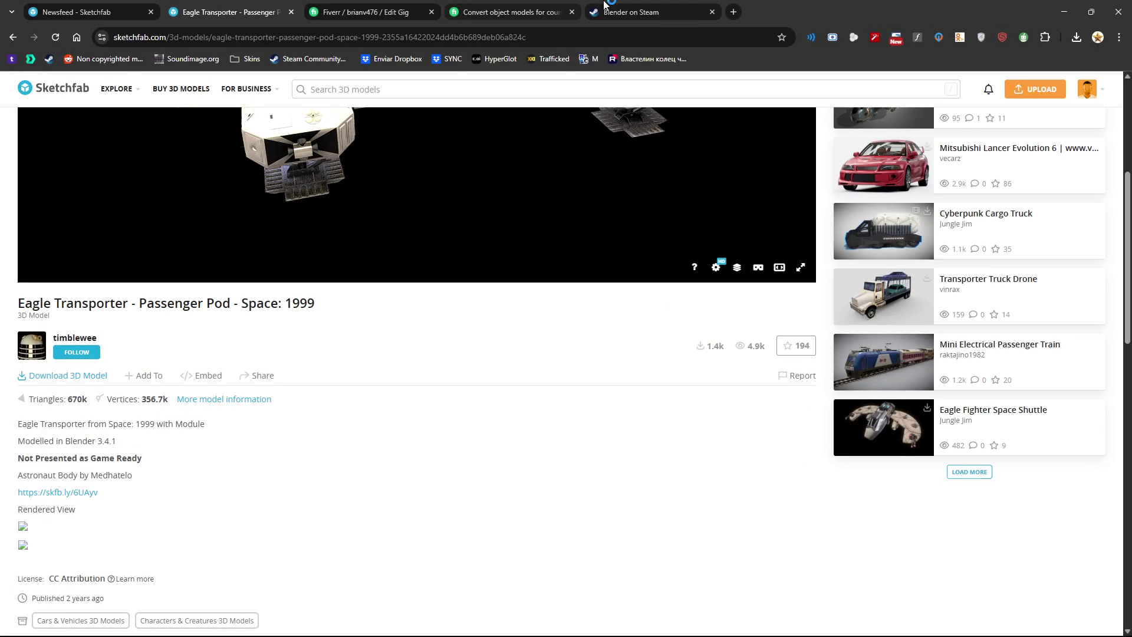
{"action": "left_click", "coordinate": [608, 4]}
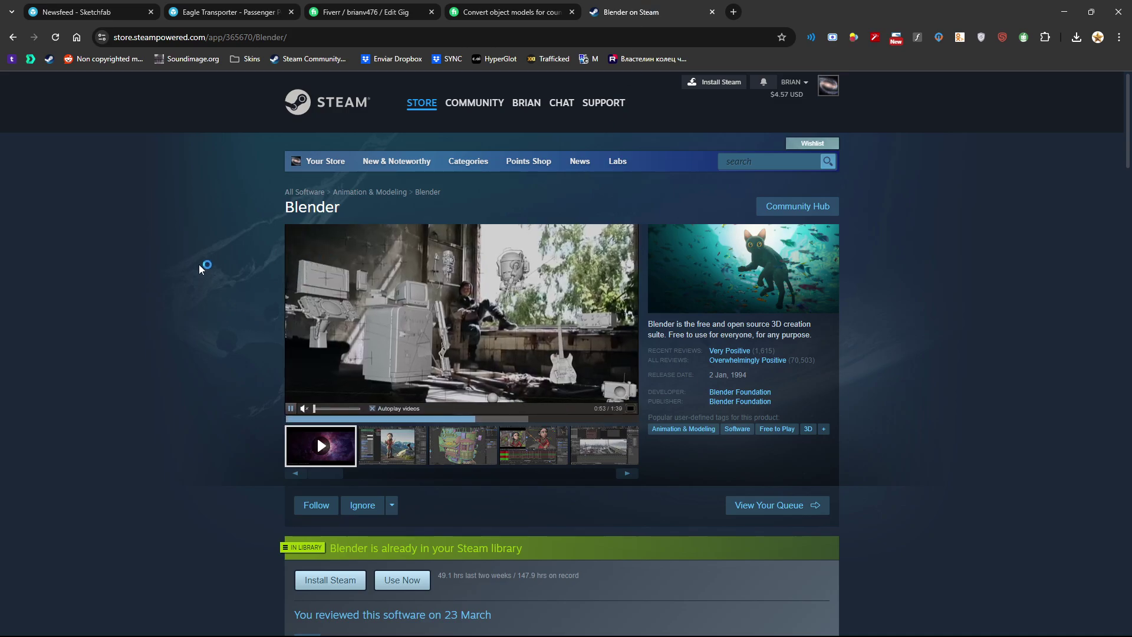
{"action": "scroll", "coordinate": [212, 520], "scroll_direction": "down", "scroll_amount": 1}
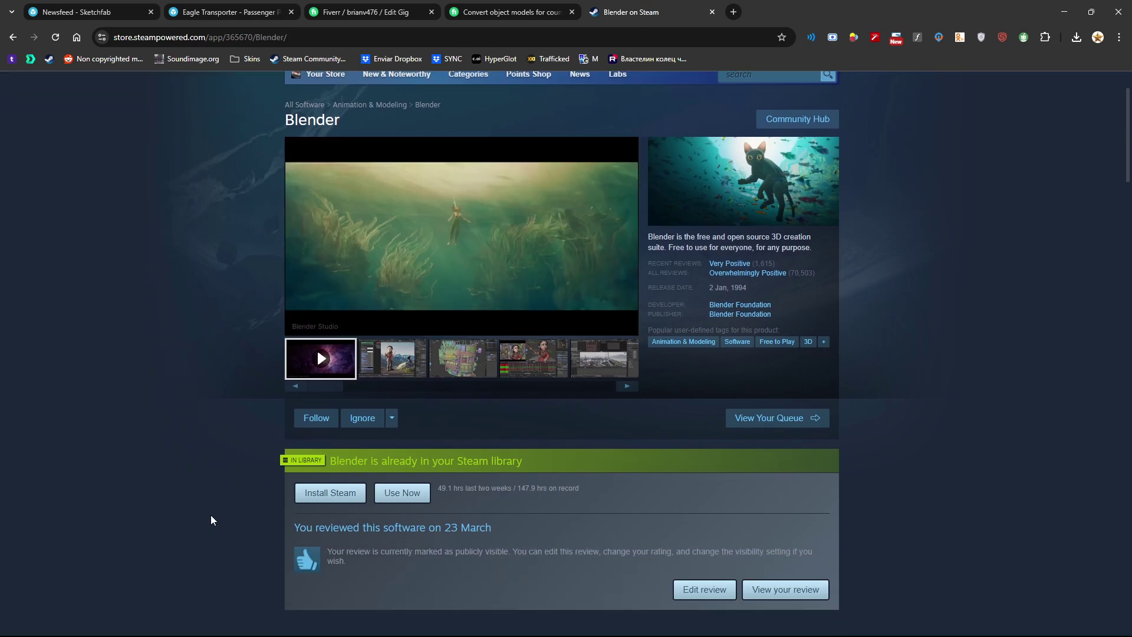
{"action": "scroll", "coordinate": [212, 520], "scroll_direction": "down", "scroll_amount": 1}
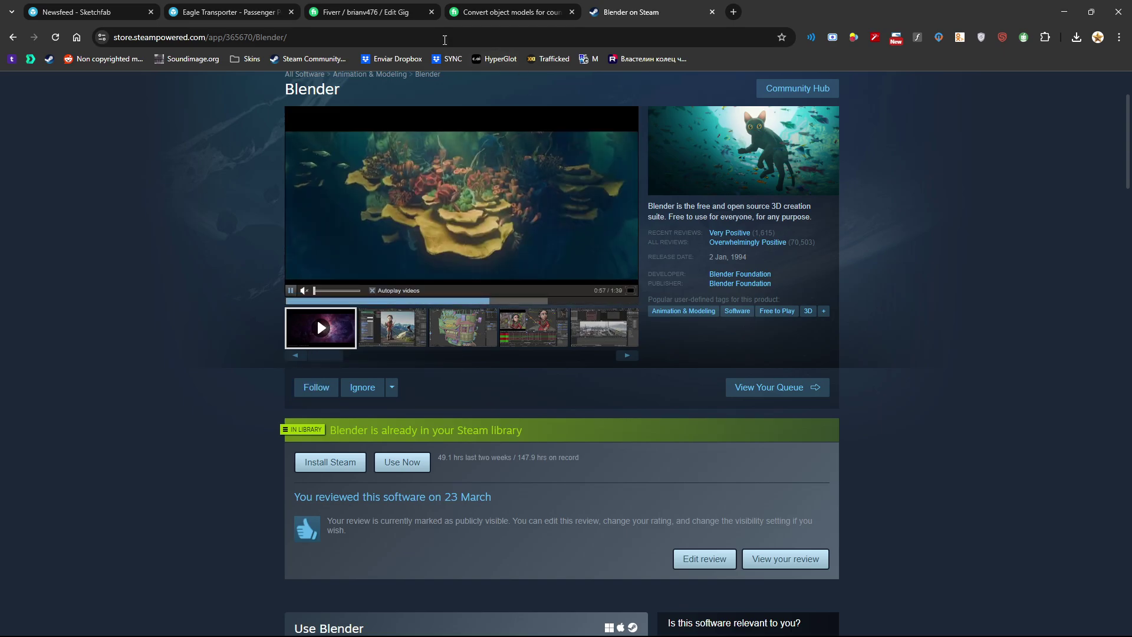
{"action": "key", "text": "alt+Tab"}
Delete the default camera, cube and light, and import scene.gltf from the desktop.
{"action": "left_click_drag", "start_coordinate": [816, 536], "coordinate": [161, 64]}
{"action": "key", "text": "Delete"}
{"action": "key", "text": "super+d"}
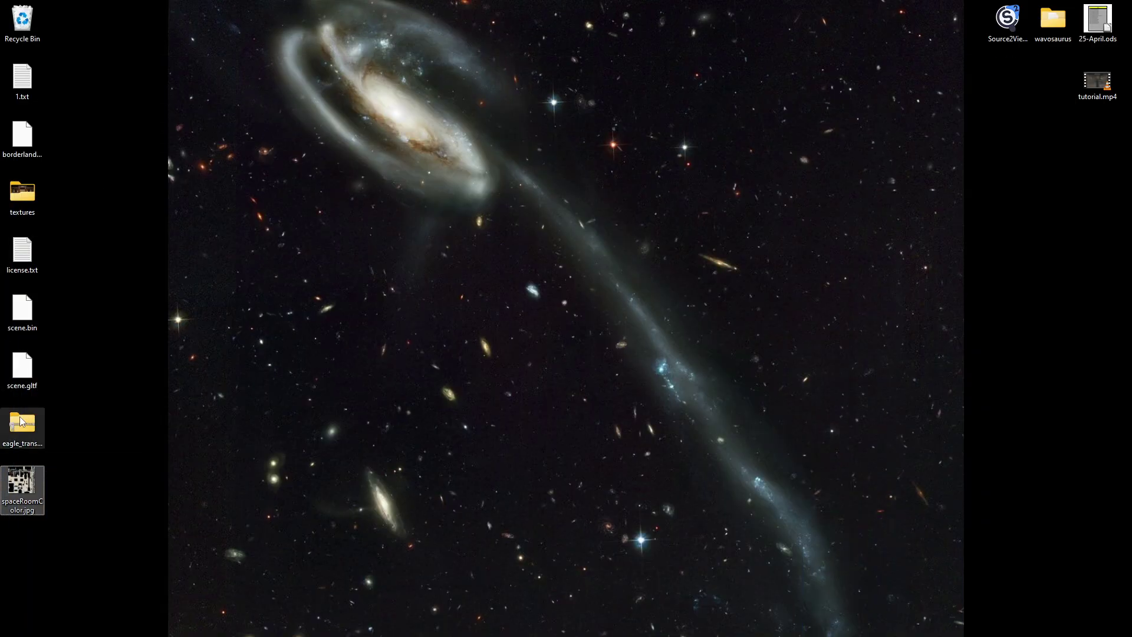
{"action": "left_click_drag", "start_coordinate": [23, 371], "coordinate": [466, 357]}
{"action": "key", "text": "alt+Tab"}
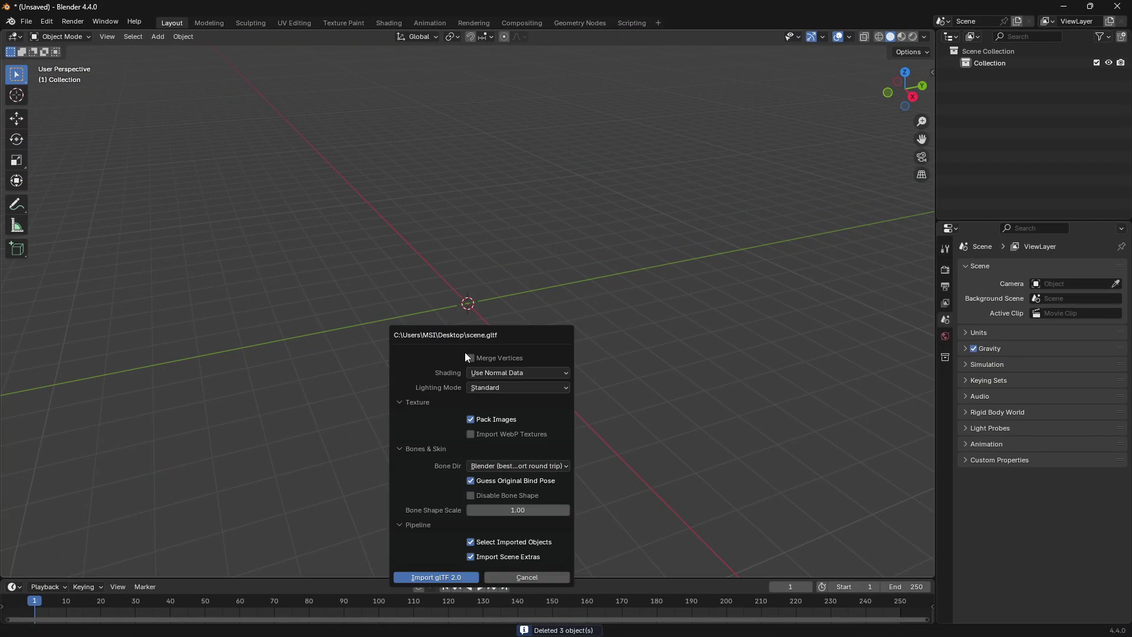
{"action": "left_click", "coordinate": [437, 577]}
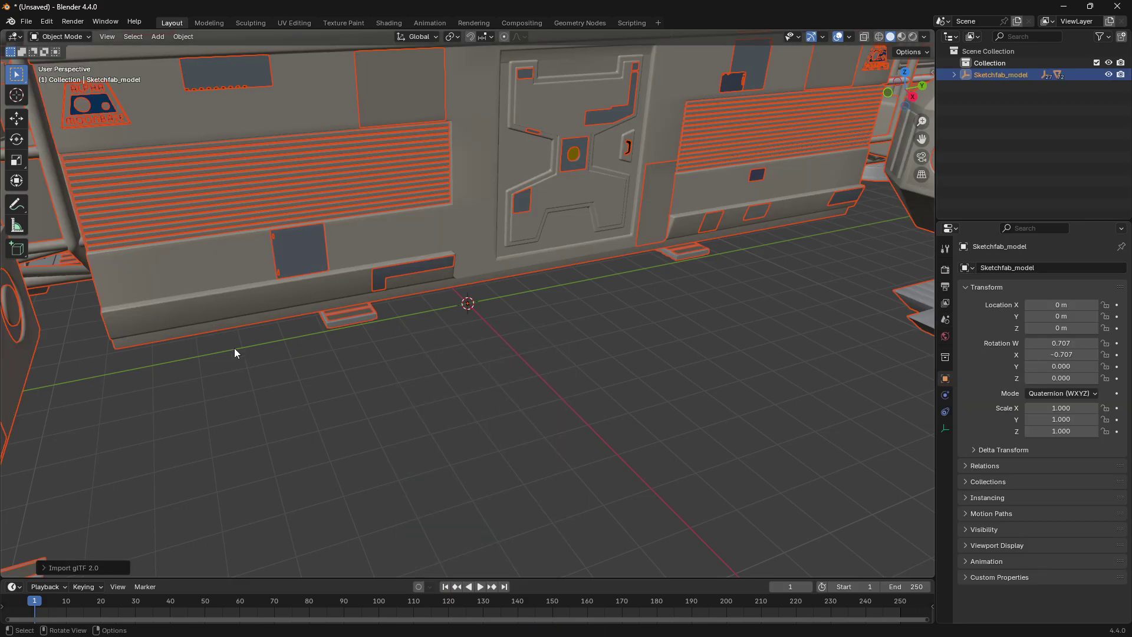
Zoom in on the ship and delete the central hull, truss and parent hierarchy objects.
{"action": "scroll", "coordinate": [367, 285], "scroll_direction": "down", "scroll_amount": 8}
{"action": "mouse_move", "coordinate": [488, 334]}
{"action": "middle_mouse_down"}
{"action": "mouse_move", "coordinate": [447, 301]}
{"action": "mouse_move", "coordinate": [458, 258]}
{"action": "mouse_move", "coordinate": [453, 324]}
{"action": "mouse_move", "coordinate": [493, 355]}
{"action": "middle_mouse_up"}
{"action": "key", "text": "shift+b"}
{"action": "left_click_drag", "start_coordinate": [791, 487], "coordinate": [392, 210]}
{"action": "scroll", "coordinate": [397, 344], "scroll_direction": "down", "scroll_amount": 2}
{"action": "left_click", "coordinate": [430, 413]}
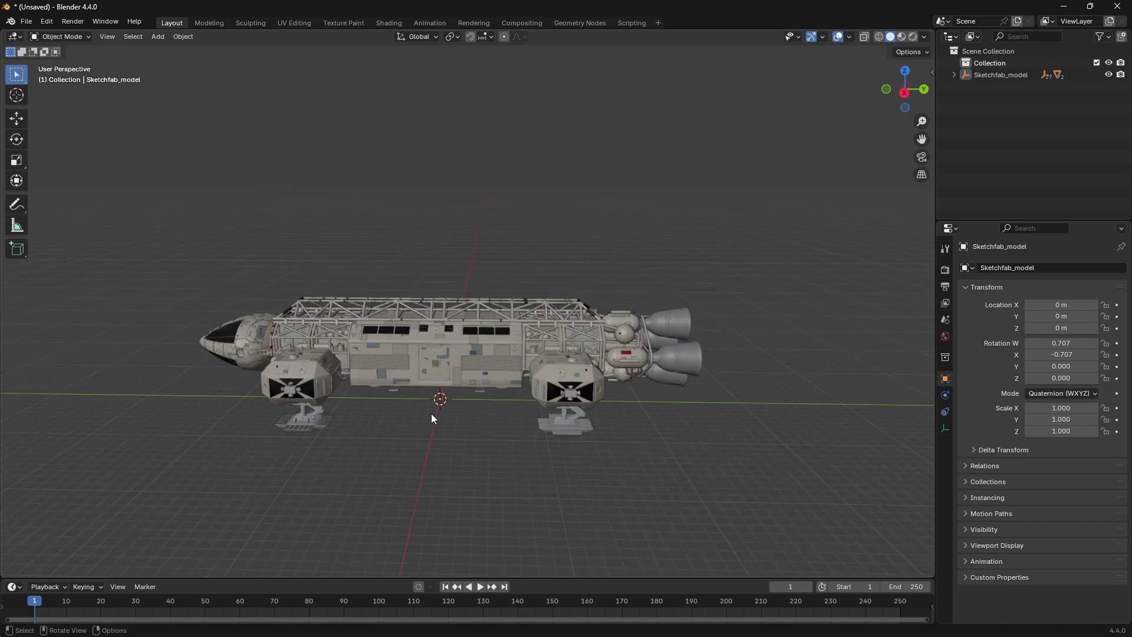
{"action": "left_click_drag", "start_coordinate": [372, 260], "coordinate": [442, 391]}
{"action": "mouse_move", "coordinate": [430, 391]}
{"action": "middle_mouse_down"}
{"action": "mouse_move", "coordinate": [466, 409]}
{"action": "mouse_move", "coordinate": [548, 409]}
{"action": "mouse_move", "coordinate": [427, 404]}
{"action": "mouse_move", "coordinate": [454, 393]}
{"action": "middle_mouse_up"}
{"action": "key", "text": "Delete"}
Delete the ship body, upper frame, engines and stray central fragments.
{"action": "key", "text": "Delete"}
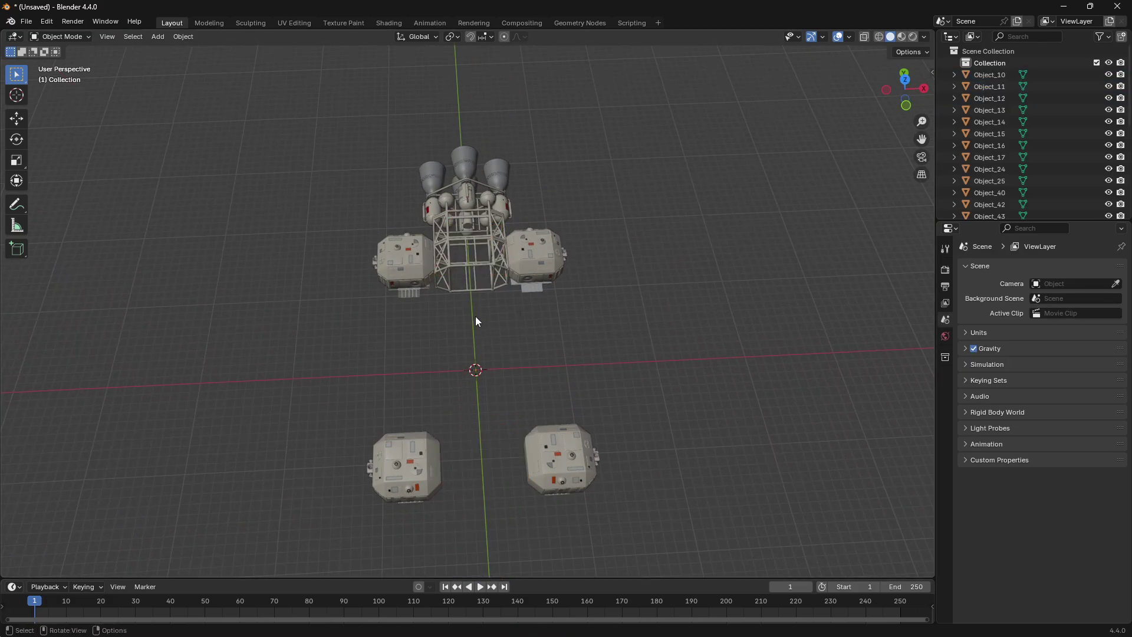
{"action": "left_click_drag", "start_coordinate": [437, 135], "coordinate": [476, 222]}
{"action": "key", "text": "Delete"}
{"action": "middle_click_drag", "start_coordinate": [476, 222], "coordinate": [377, 252]}
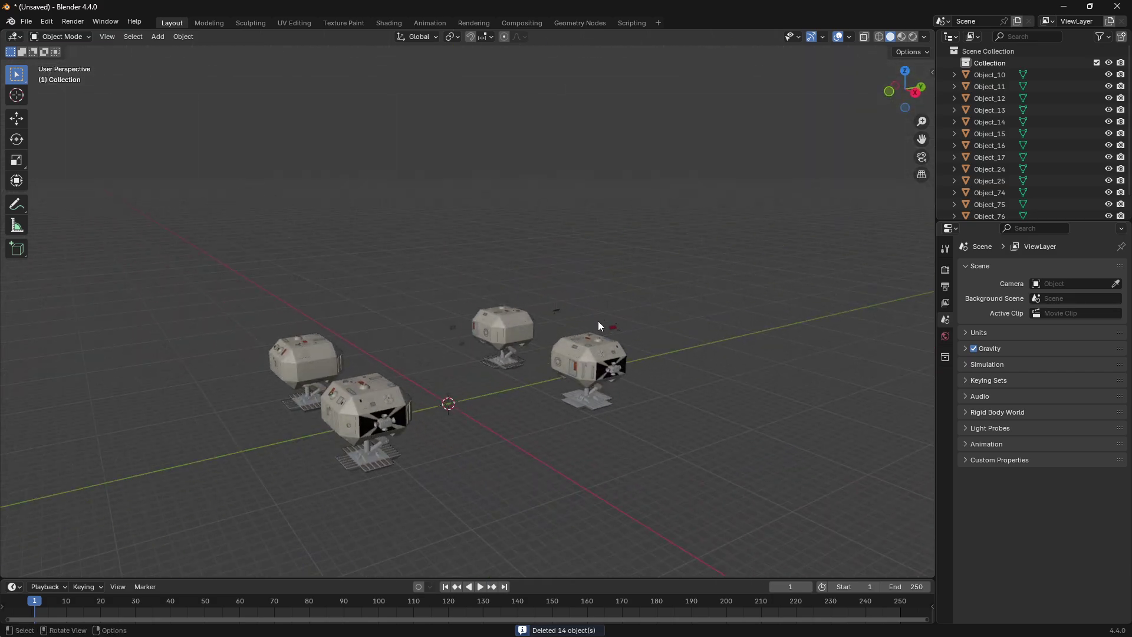
{"action": "middle_click_drag", "start_coordinate": [525, 308], "coordinate": [462, 296]}
{"action": "left_click_drag", "start_coordinate": [458, 295], "coordinate": [487, 402]}
{"action": "key", "text": "Delete"}
{"action": "middle_click_drag", "start_coordinate": [422, 371], "coordinate": [568, 356]}
{"action": "key", "text": "Delete"}
Select Object_10 and Object_24 in the outliner and inspect the module meshes in Edit Mode.
{"action": "scroll", "coordinate": [655, 392], "scroll_direction": "up", "scroll_amount": 4}
{"action": "left_click", "coordinate": [637, 387]}
{"action": "scroll", "coordinate": [633, 387], "scroll_direction": "down", "scroll_amount": 3}
{"action": "left_click", "coordinate": [407, 344], "text": "shift"}
{"action": "key", "text": "Tab"}
{"action": "key", "text": "Tab"}
Select all modules and join them into Object_10 with Ctrl+J.
{"action": "key", "text": "a"}
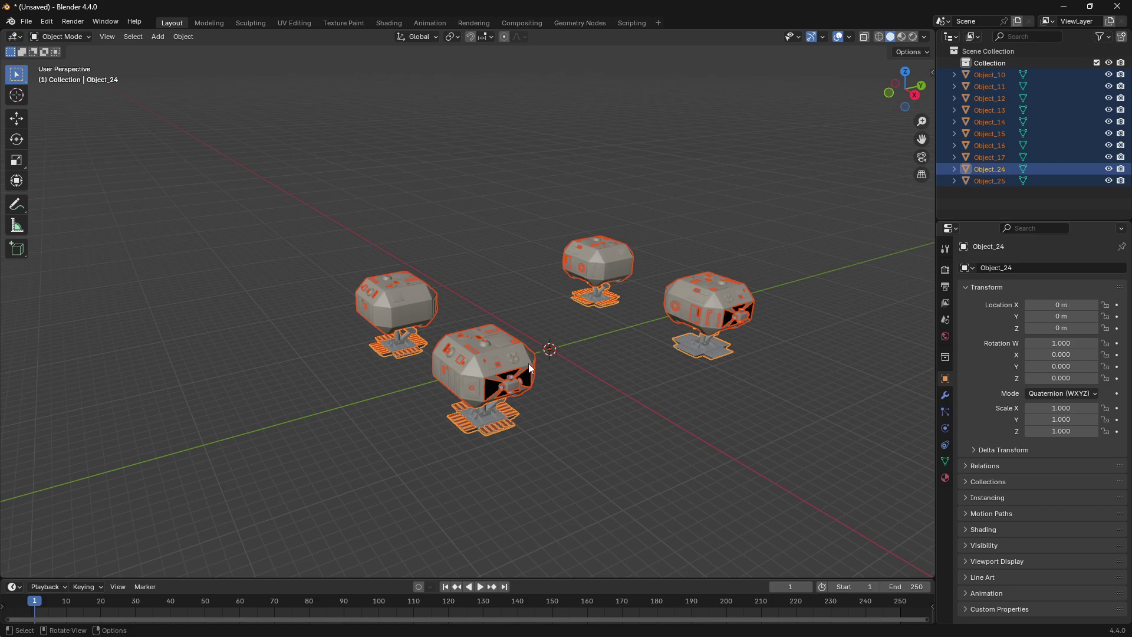
{"action": "left_click", "coordinate": [502, 370], "text": "shift"}
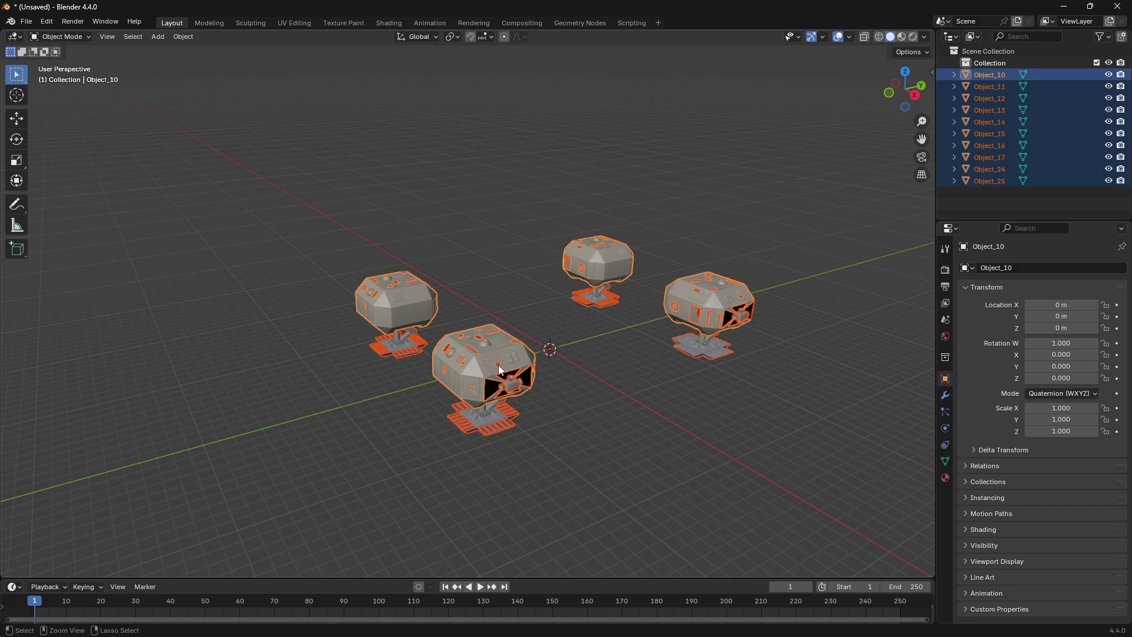
{"action": "key", "text": "ctrl+j"}
Test-move the joined Object_10, undo the move, and enter Edit Mode.
{"action": "middle_click_drag", "start_coordinate": [616, 384], "coordinate": [532, 352]}
{"action": "left_click", "coordinate": [554, 357]}
{"action": "left_click", "coordinate": [482, 299]}
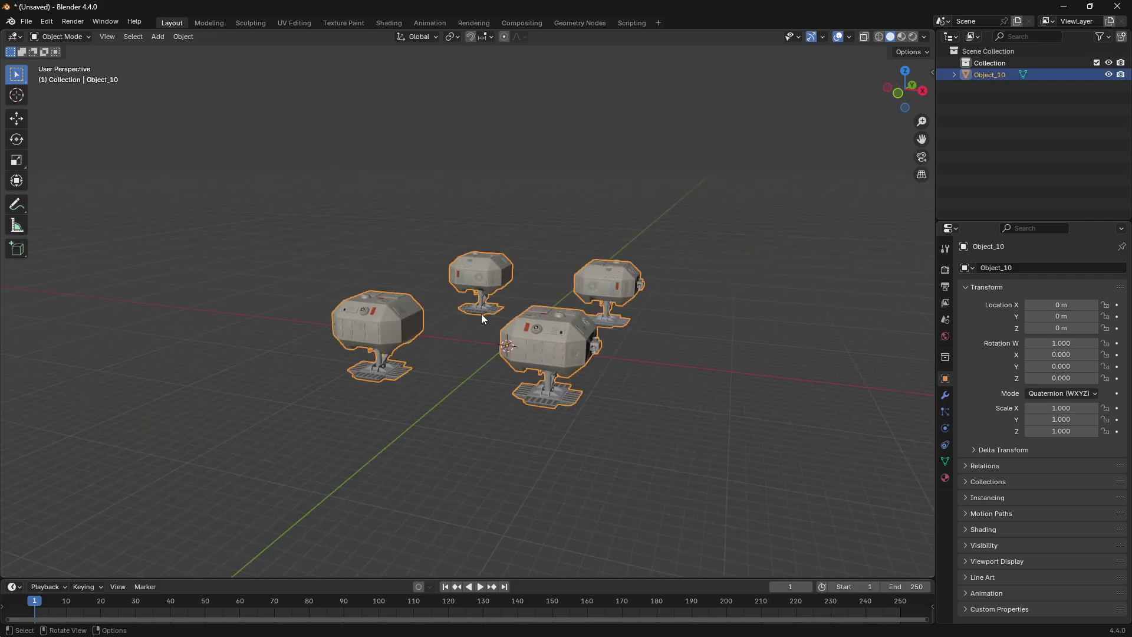
{"action": "key", "text": "g"}
{"action": "left_click", "coordinate": [488, 323]}
{"action": "key", "text": "ctrl+z"}
{"action": "key", "text": "Tab"}
With X-ray on, select the three duplicate pods and delete their vertices.
{"action": "middle_click_drag", "start_coordinate": [572, 337], "coordinate": [350, 230]}
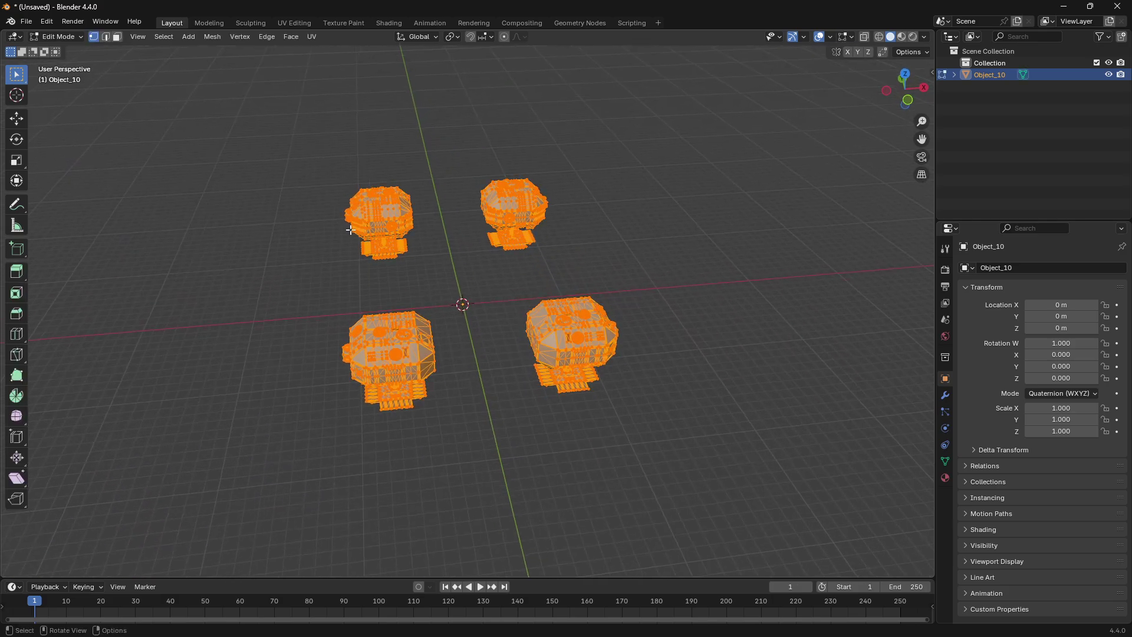
{"action": "left_click_drag", "start_coordinate": [243, 122], "coordinate": [406, 364]}
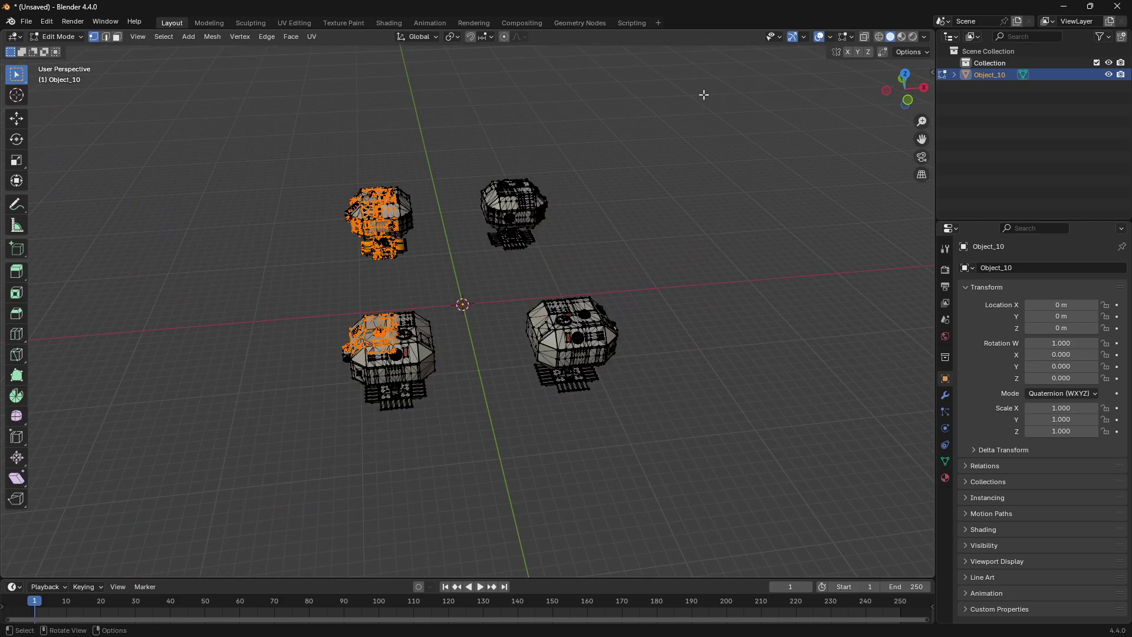
{"action": "left_click", "coordinate": [865, 37]}
{"action": "middle_click_drag", "start_coordinate": [696, 204], "coordinate": [691, 211]}
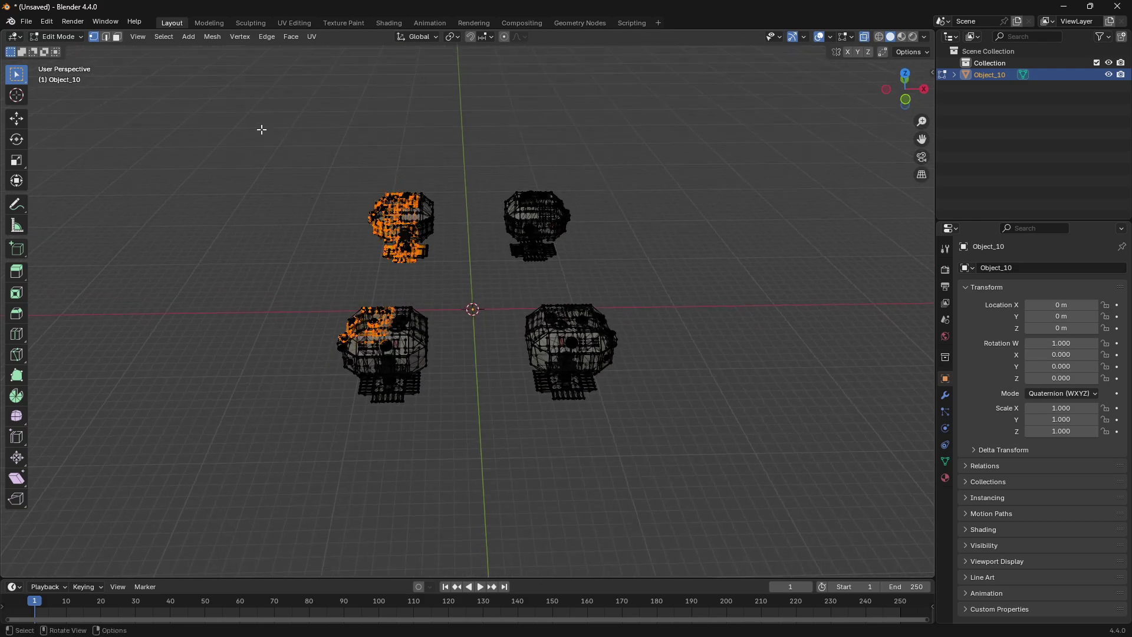
{"action": "left_click_drag", "start_coordinate": [262, 130], "coordinate": [452, 471]}
{"action": "left_click_drag", "start_coordinate": [458, 142], "coordinate": [657, 290]}
{"action": "middle_click_drag", "start_coordinate": [656, 290], "coordinate": [488, 245]}
{"action": "key", "text": "x"}
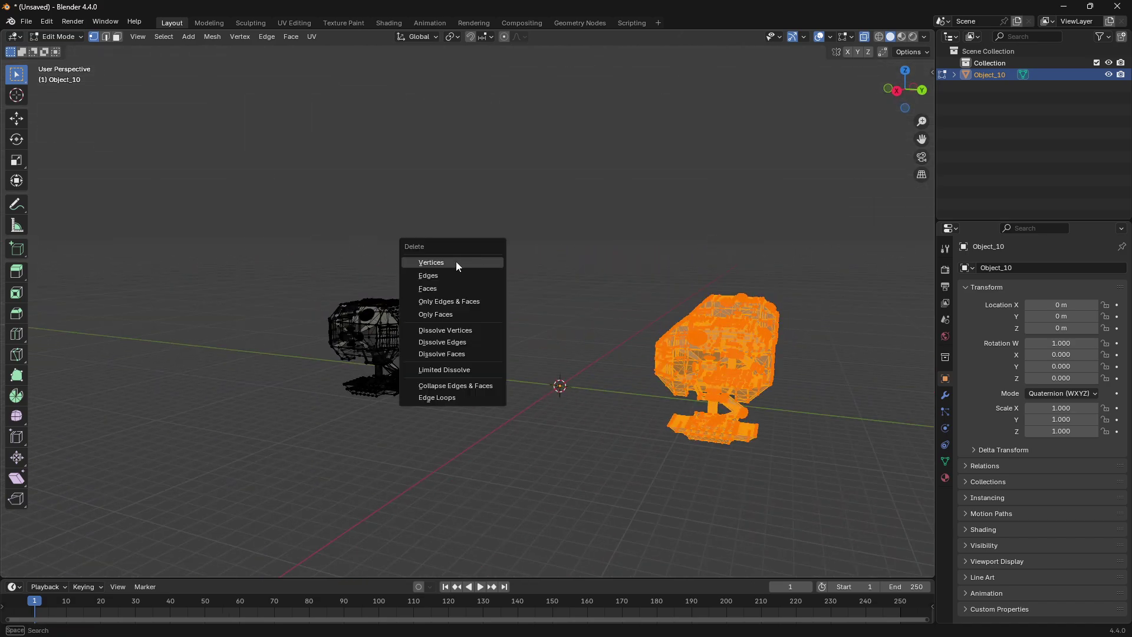
{"action": "left_click", "coordinate": [456, 263]}
Inspect the single remaining pod and turn X-ray off.
{"action": "middle_click_drag", "start_coordinate": [538, 336], "coordinate": [409, 382]}
{"action": "key", "text": "Tab"}
{"action": "key", "text": "Tab"}
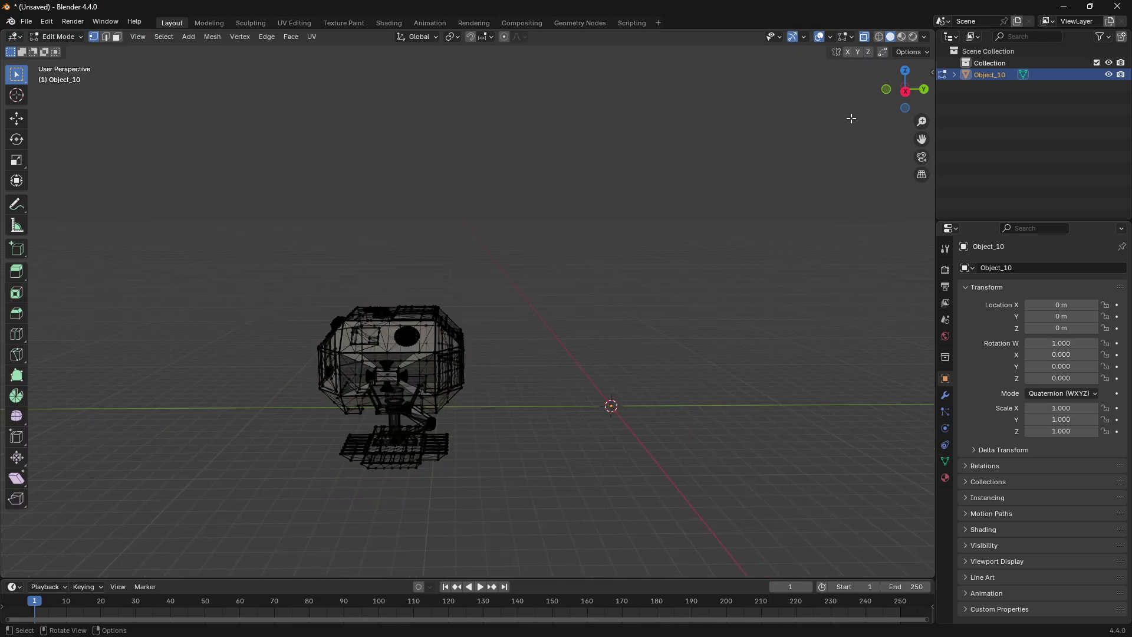
{"action": "left_click", "coordinate": [867, 38]}
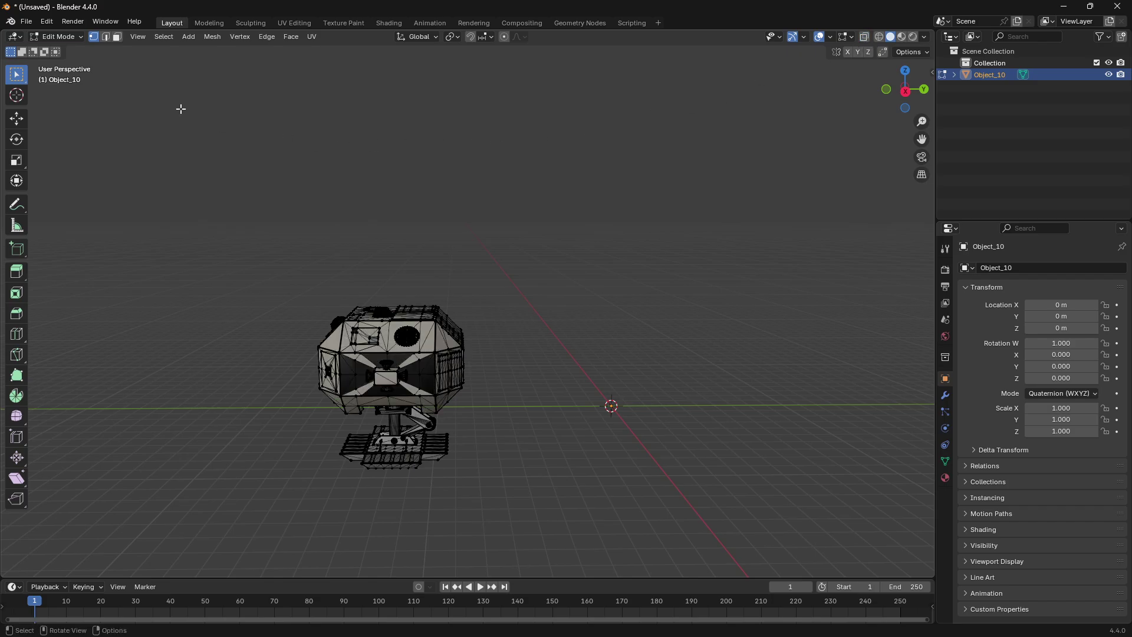
{"action": "left_click", "coordinate": [57, 37]}
{"action": "left_click", "coordinate": [57, 58]}
Return to Object Mode, select the pod and enable Statistics in Viewport Overlays.
{"action": "left_click", "coordinate": [66, 38]}
{"action": "left_click", "coordinate": [73, 52]}
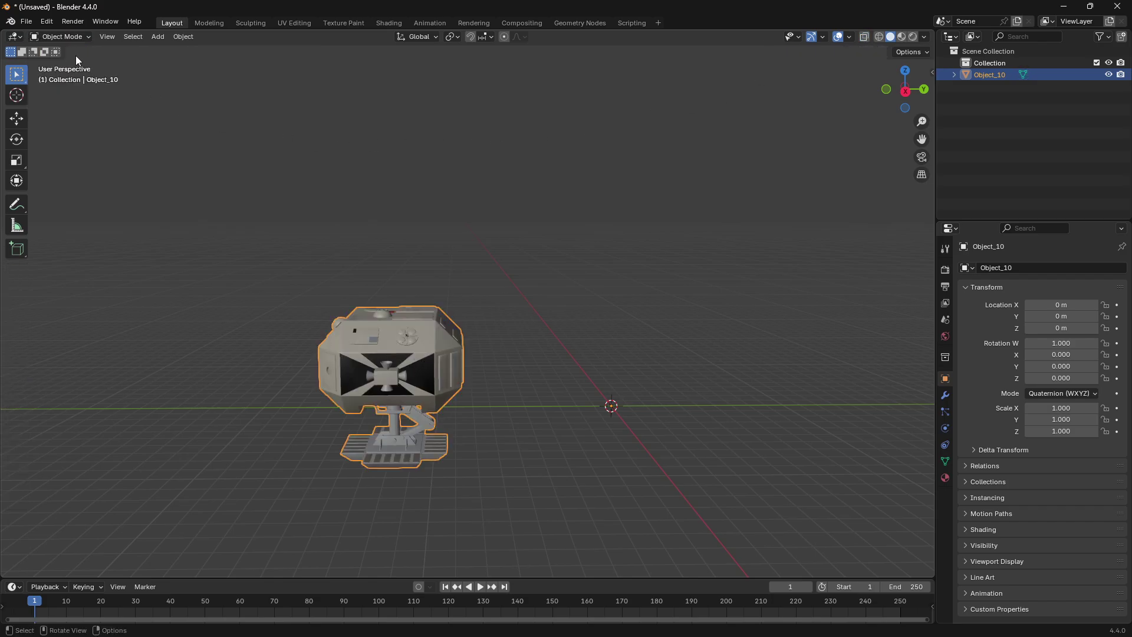
{"action": "middle_click_drag", "start_coordinate": [478, 387], "coordinate": [466, 418]}
{"action": "left_click", "coordinate": [466, 421]}
{"action": "left_click", "coordinate": [418, 364]}
{"action": "left_click", "coordinate": [850, 36]}
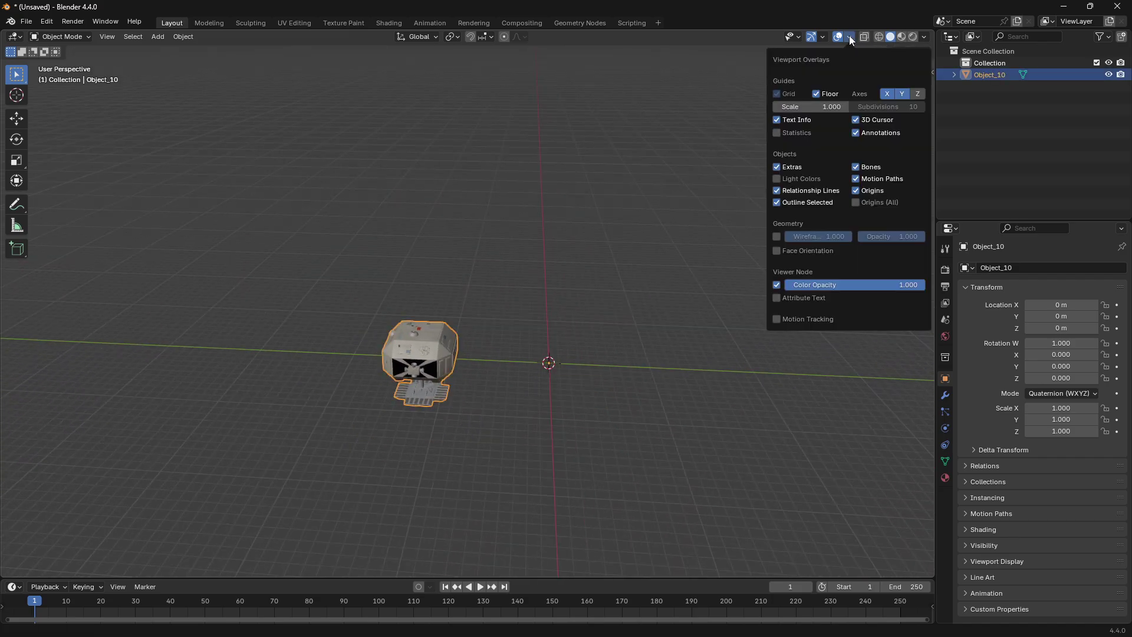
{"action": "left_click", "coordinate": [778, 133]}
{"action": "left_click", "coordinate": [165, 159]}
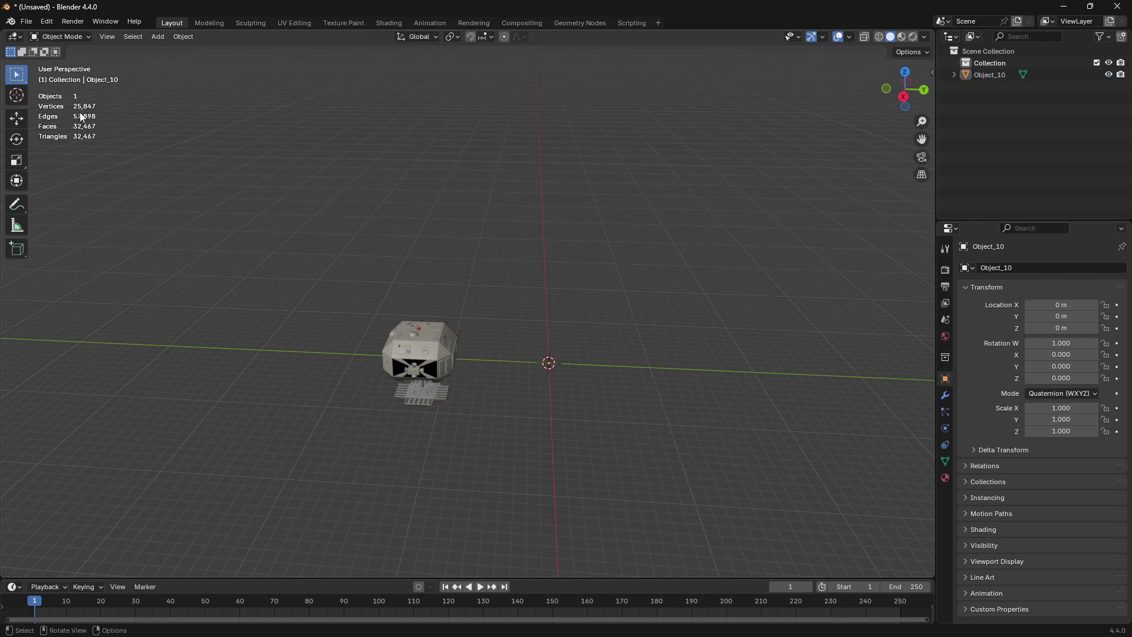
{"action": "key", "text": "alt+Tab"}
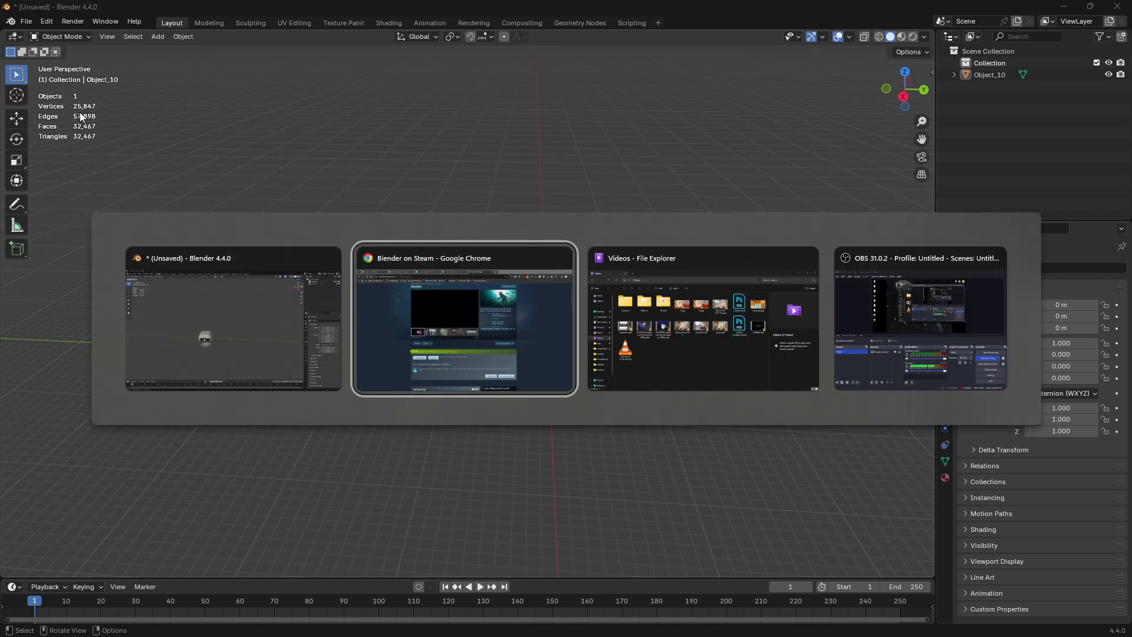
{"action": "left_click", "coordinate": [199, 7]}
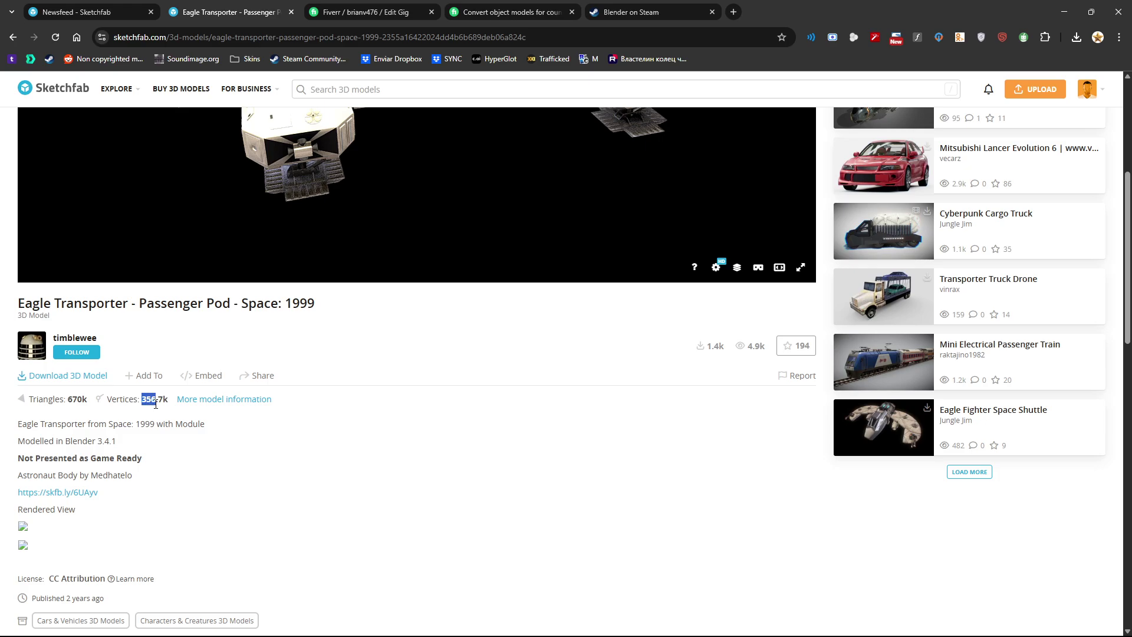
{"action": "scroll", "coordinate": [155, 405], "scroll_direction": "up", "scroll_amount": 1}
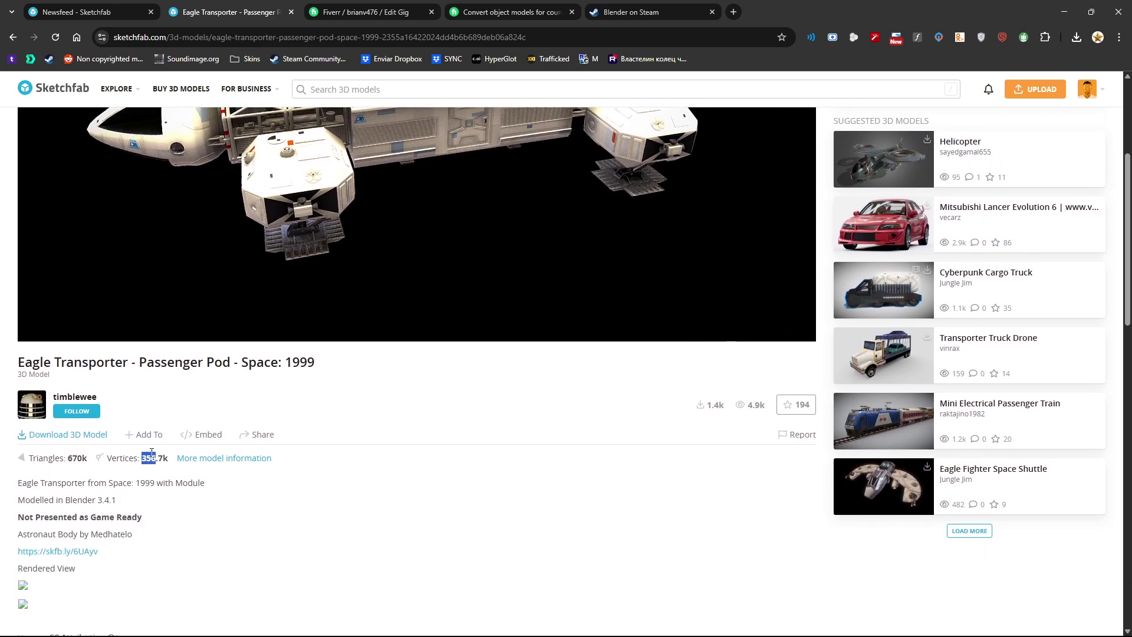
Back in Blender, rotate Object_10 to a slight tilt (quaternion W 0.988, X -0.142).
{"action": "left_click", "coordinate": [1064, 12]}
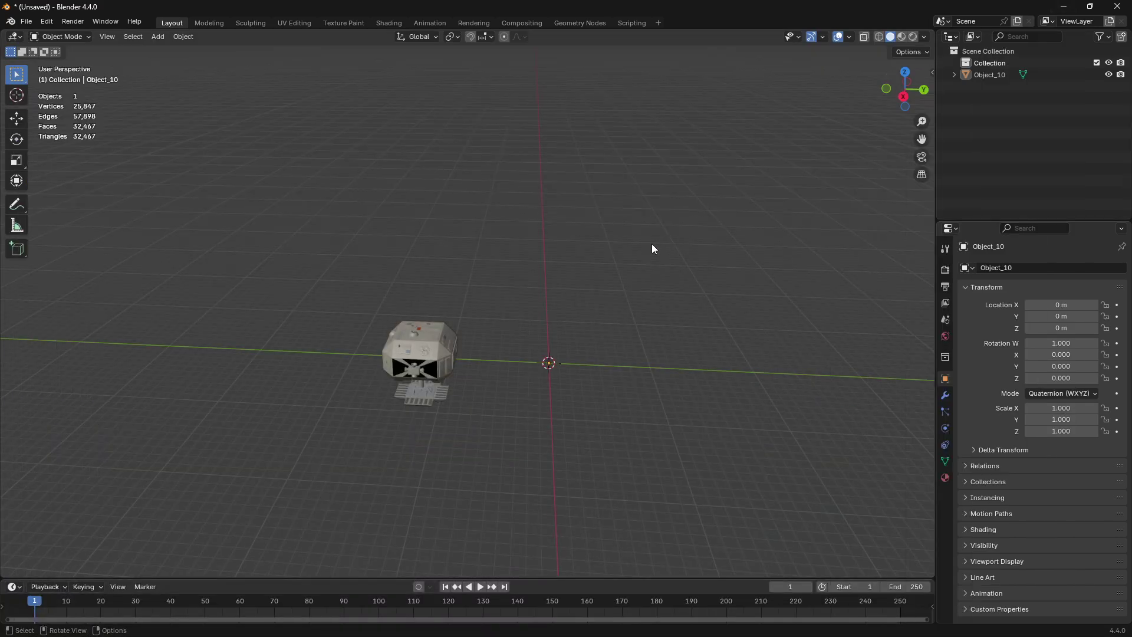
{"action": "scroll", "coordinate": [496, 357], "scroll_direction": "up", "scroll_amount": 3}
{"action": "middle_click_drag", "start_coordinate": [503, 398], "coordinate": [550, 313]}
{"action": "left_click", "coordinate": [391, 295]}
{"action": "middle_click_drag", "start_coordinate": [391, 296], "coordinate": [396, 300]}
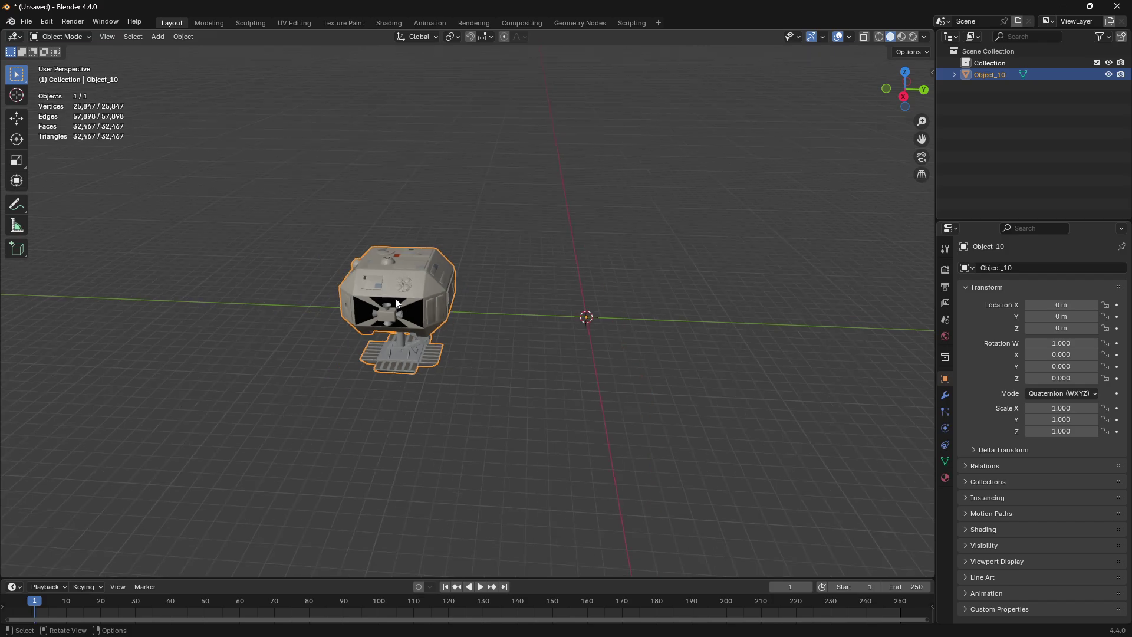
{"action": "key", "text": "r"}
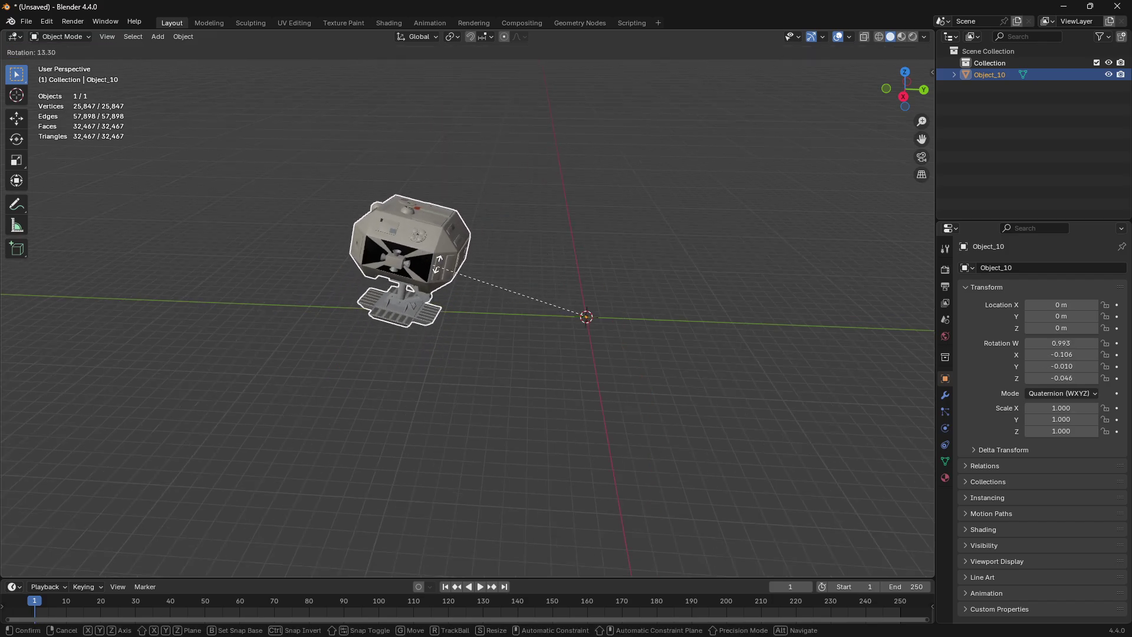
{"action": "left_click", "coordinate": [601, 313]}
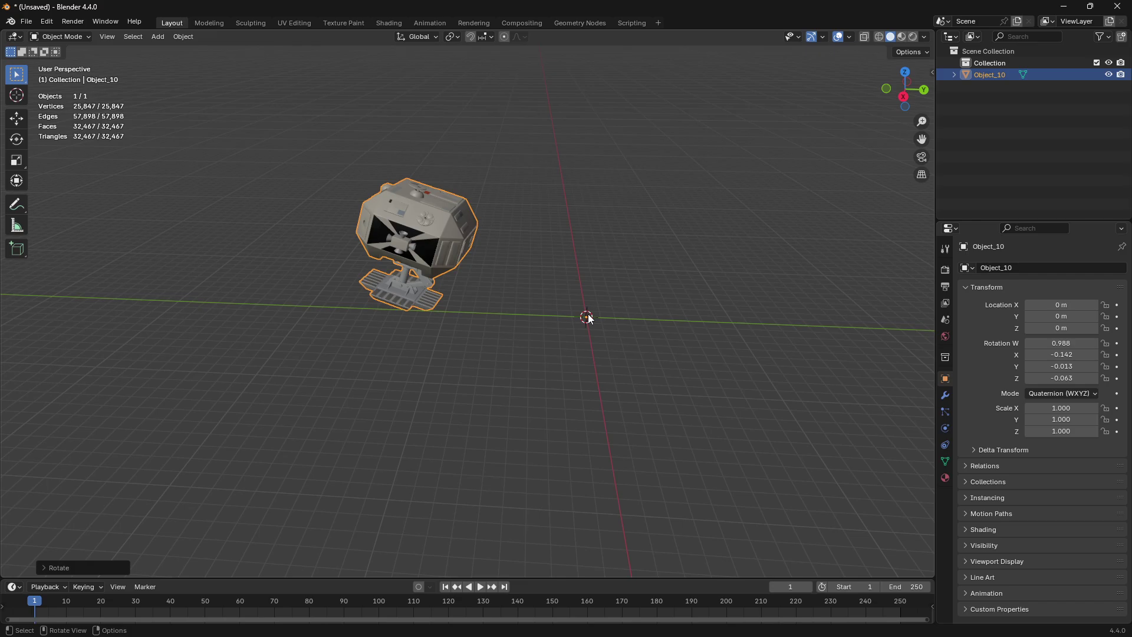
Undo the tilt, then in Edit Mode centre the whole mesh on the origin in top view.
{"action": "key", "text": "ctrl+z"}
{"action": "left_click", "coordinate": [61, 36]}
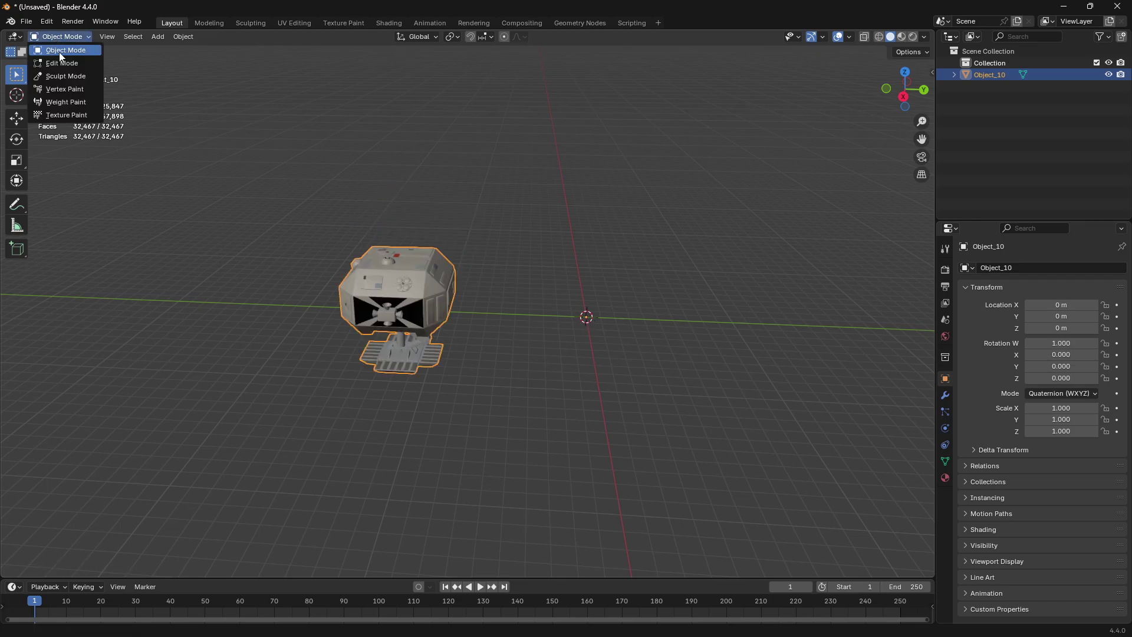
{"action": "left_click", "coordinate": [59, 58]}
{"action": "key", "text": "a"}
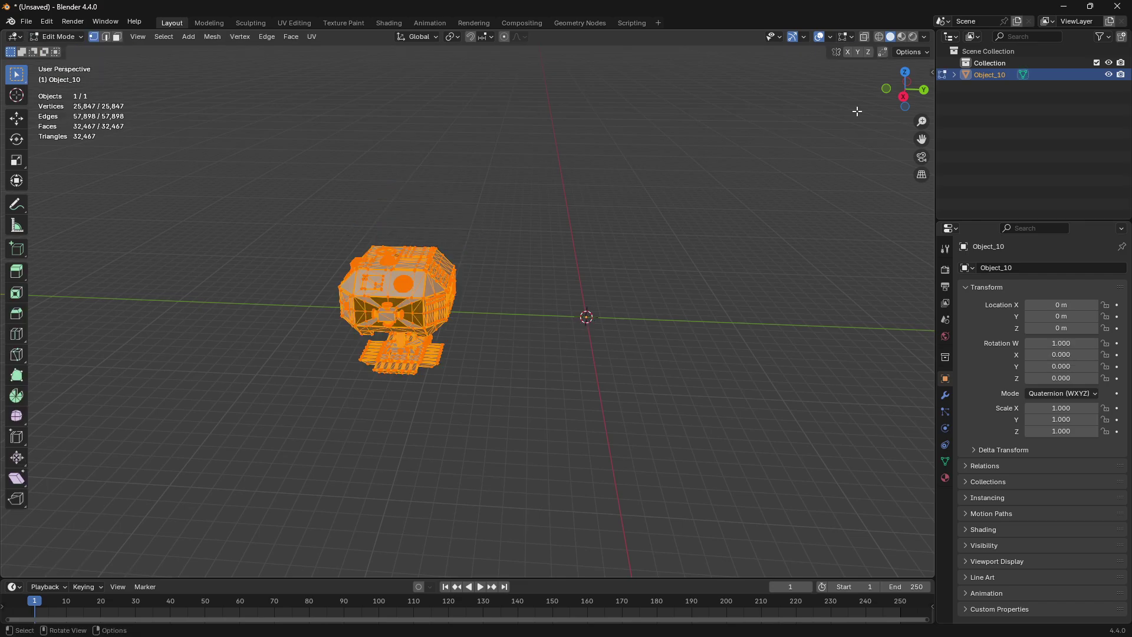
{"action": "left_click", "coordinate": [906, 75]}
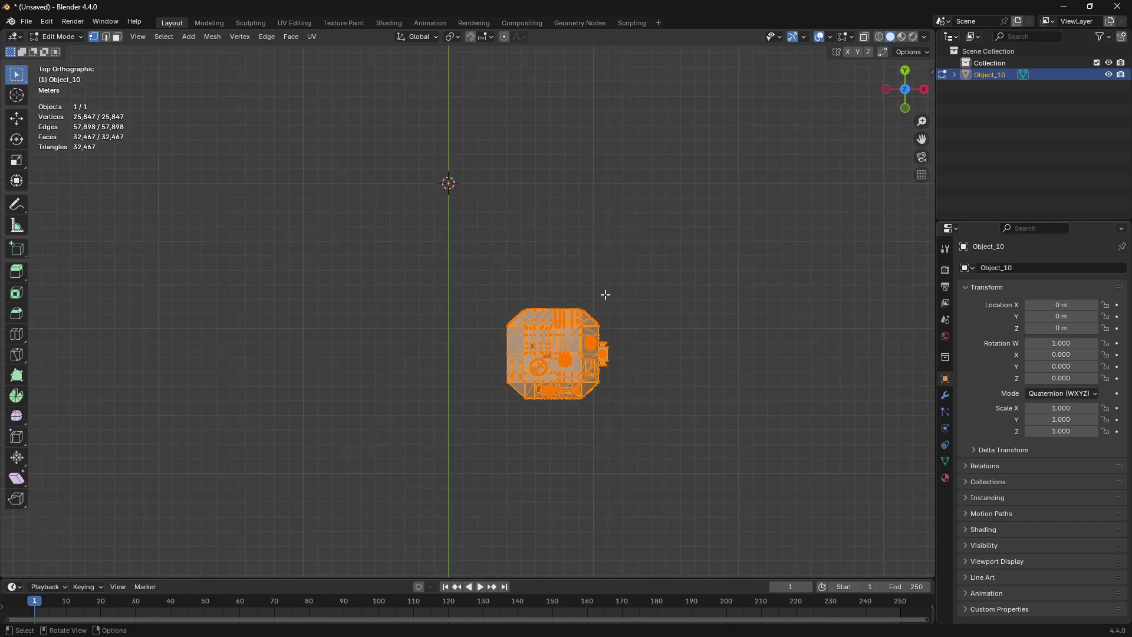
{"action": "key", "text": "g"}
{"action": "middle_click_drag", "start_coordinate": [621, 309], "coordinate": [622, 311], "text": "shift"}
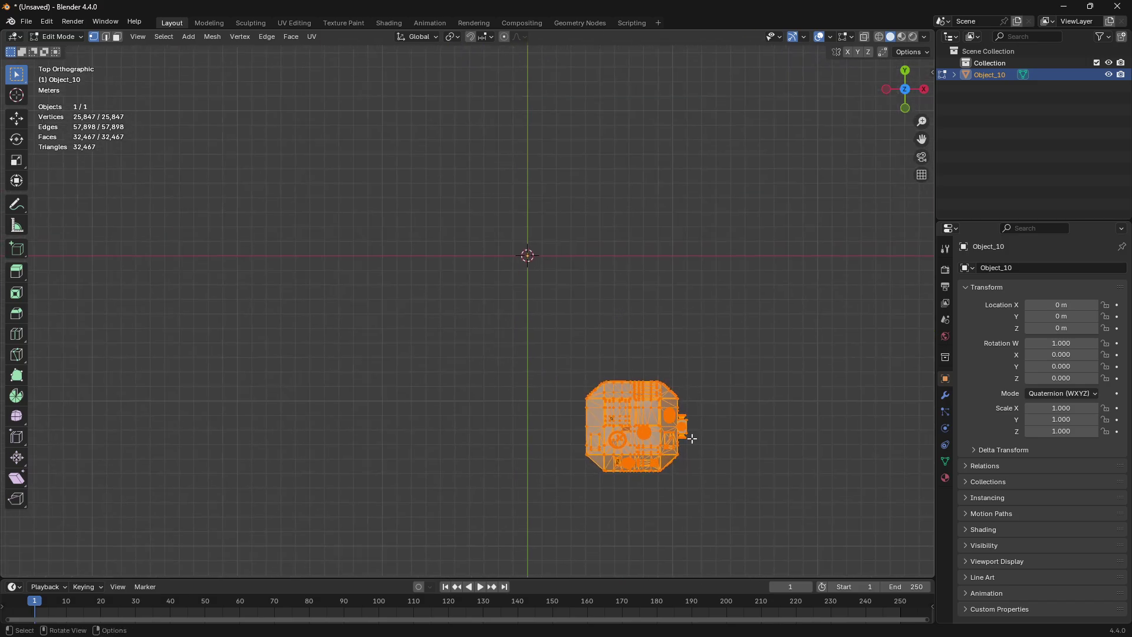
{"action": "key", "text": "g"}
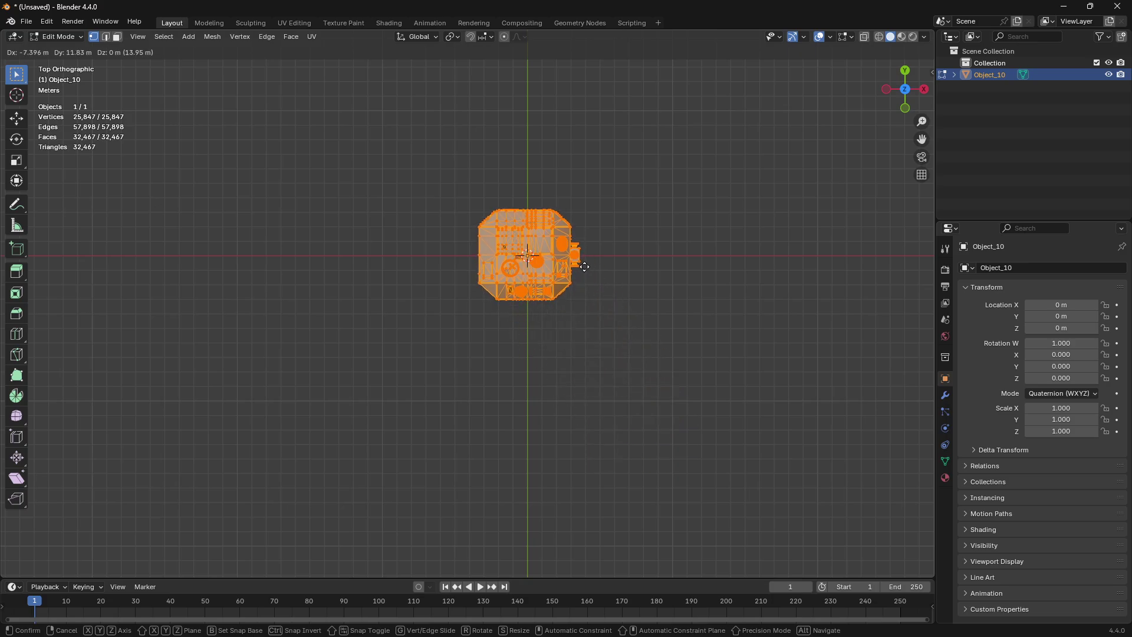
{"action": "left_click", "coordinate": [583, 263]}
In side view, lower the mesh so the landing pad rests on the ground, then return to Object Mode.
{"action": "middle_click_drag", "start_coordinate": [684, 294], "coordinate": [657, 207]}
{"action": "left_click", "coordinate": [905, 93]}
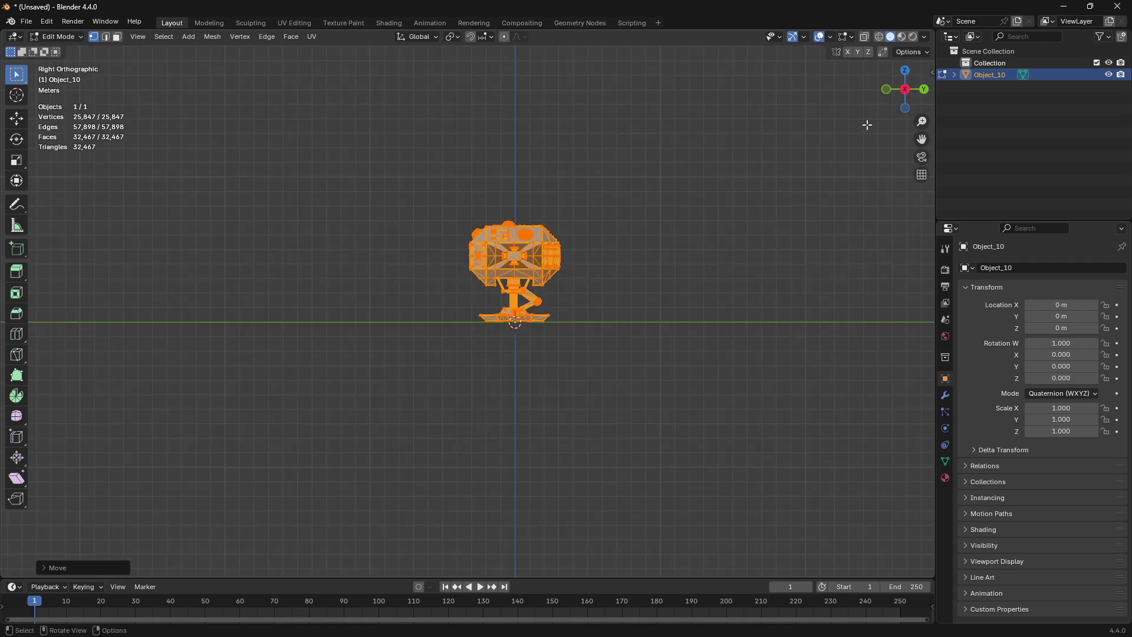
{"action": "scroll", "coordinate": [515, 325], "scroll_direction": "up", "scroll_amount": 10}
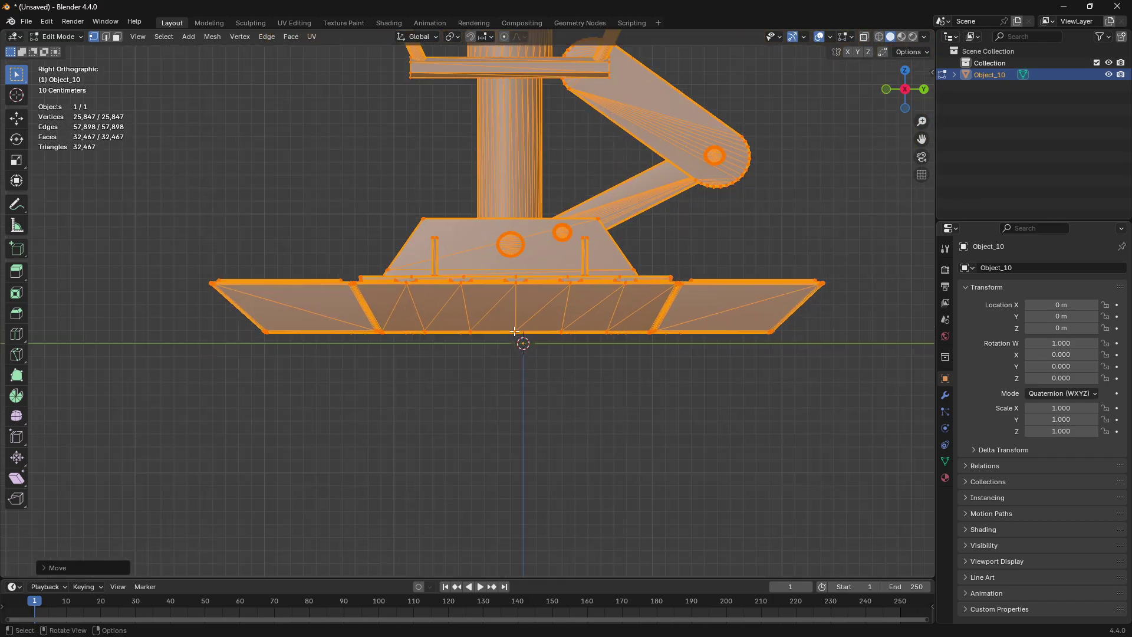
{"action": "key", "text": "g"}
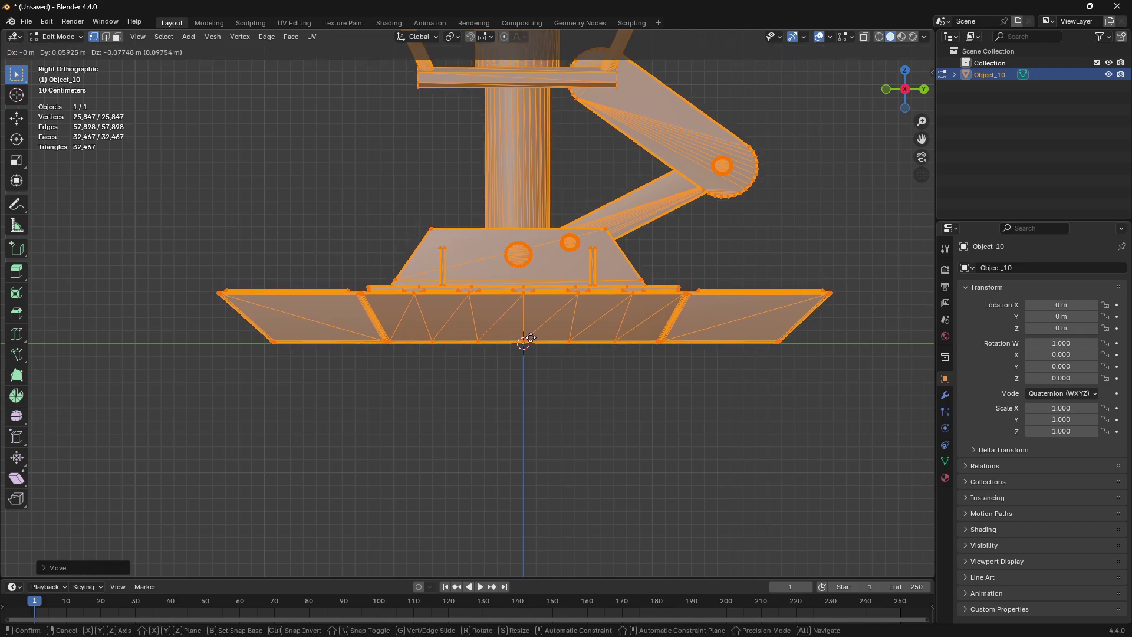
{"action": "left_click", "coordinate": [531, 336]}
{"action": "scroll", "coordinate": [531, 337], "scroll_direction": "down", "scroll_amount": 3}
{"action": "key", "text": "Tab"}
{"action": "mouse_move", "coordinate": [526, 341]}
{"action": "middle_mouse_down"}
{"action": "mouse_move", "coordinate": [541, 376]}
{"action": "mouse_move", "coordinate": [614, 367]}
{"action": "mouse_move", "coordinate": [537, 377]}
{"action": "mouse_move", "coordinate": [619, 363]}
{"action": "mouse_move", "coordinate": [556, 353]}
{"action": "middle_mouse_up"}
{"action": "scroll", "coordinate": [618, 363], "scroll_direction": "up", "scroll_amount": 3}
{"action": "scroll", "coordinate": [619, 364], "scroll_direction": "up", "scroll_amount": 3}
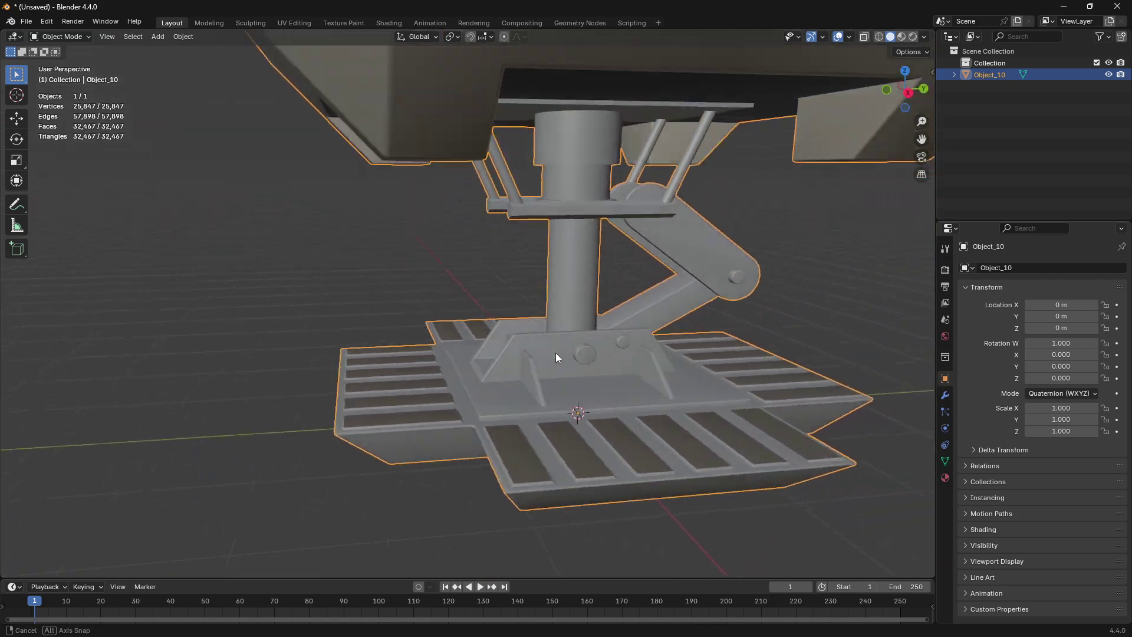
{"action": "scroll", "coordinate": [548, 354], "scroll_direction": "down", "scroll_amount": 4}
{"action": "scroll", "coordinate": [613, 362], "scroll_direction": "down", "scroll_amount": 3}
{"action": "key", "text": "r"}
{"action": "key", "text": "z"}
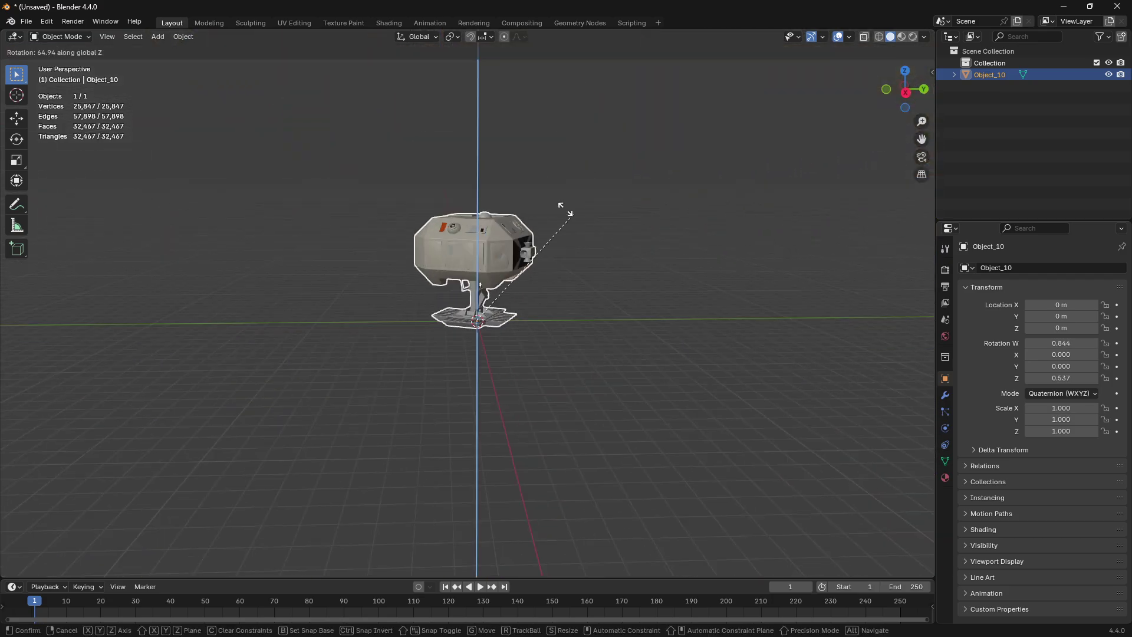
{"action": "left_click", "coordinate": [255, 493]}
{"action": "key", "text": "ctrl+z"}
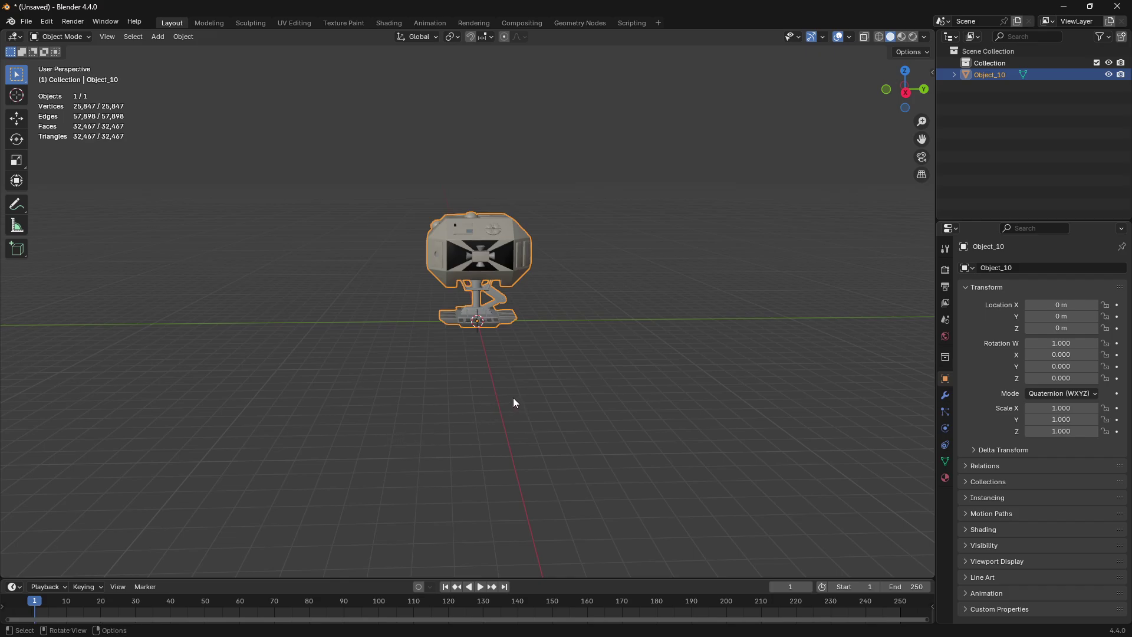
{"action": "middle_click_drag", "start_coordinate": [553, 341], "coordinate": [504, 395]}
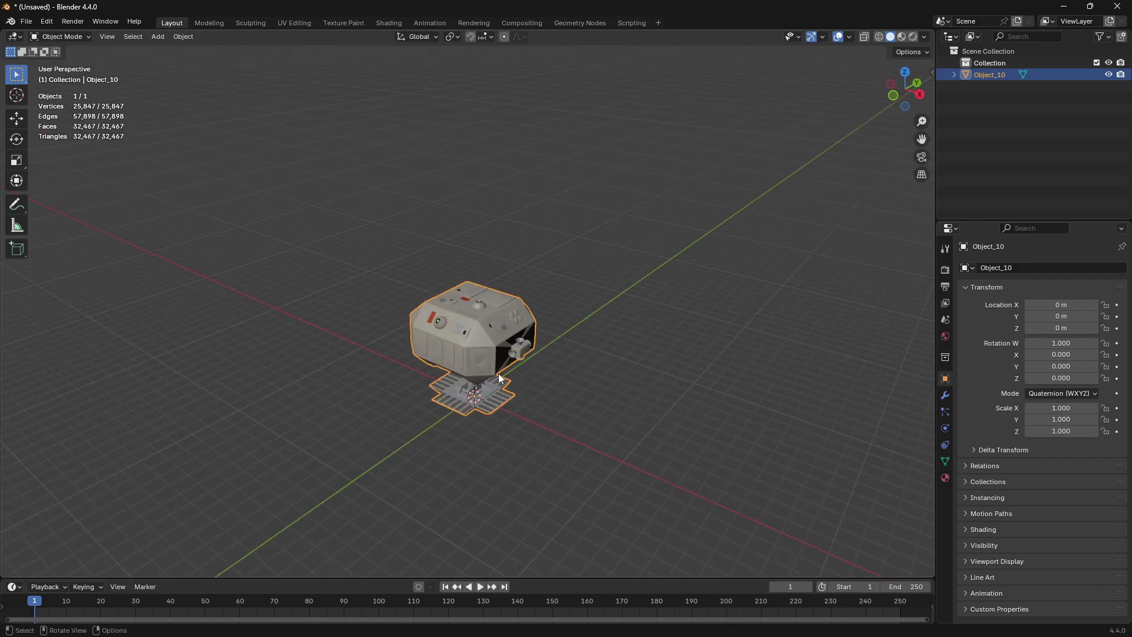
{"action": "left_click", "coordinate": [590, 387]}
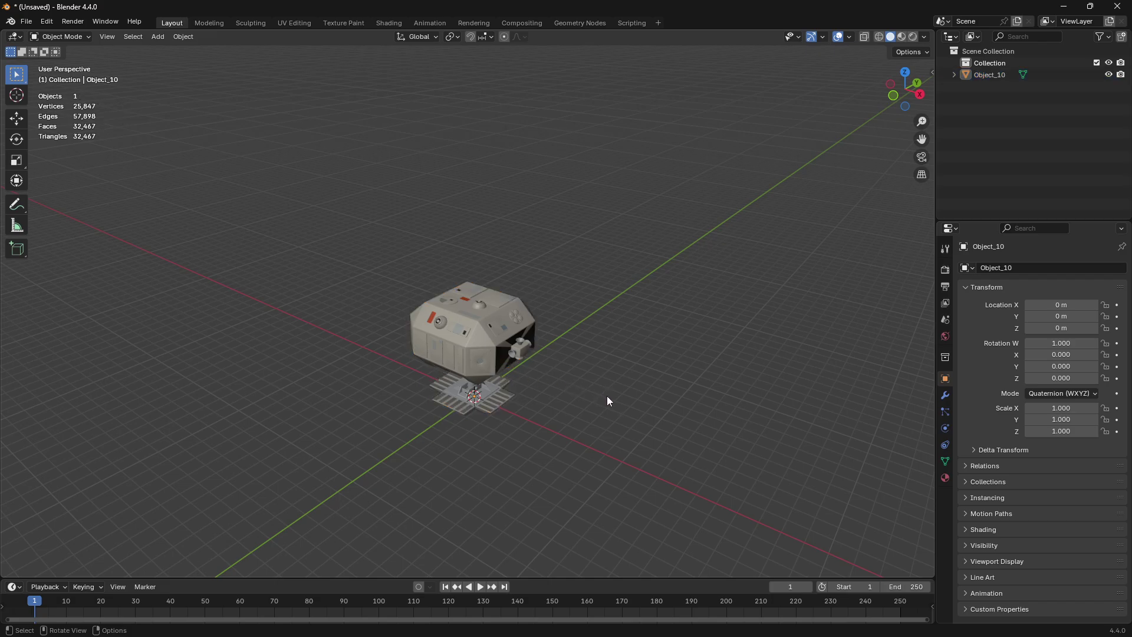
Widen the Outliner and expand Object_10 and Object_5 to list the pod's materials.
{"action": "middle_click_drag", "start_coordinate": [606, 395], "coordinate": [550, 377]}
{"action": "left_click_drag", "start_coordinate": [936, 145], "coordinate": [798, 144]}
{"action": "left_click", "coordinate": [816, 75]}
{"action": "left_click", "coordinate": [829, 87]}
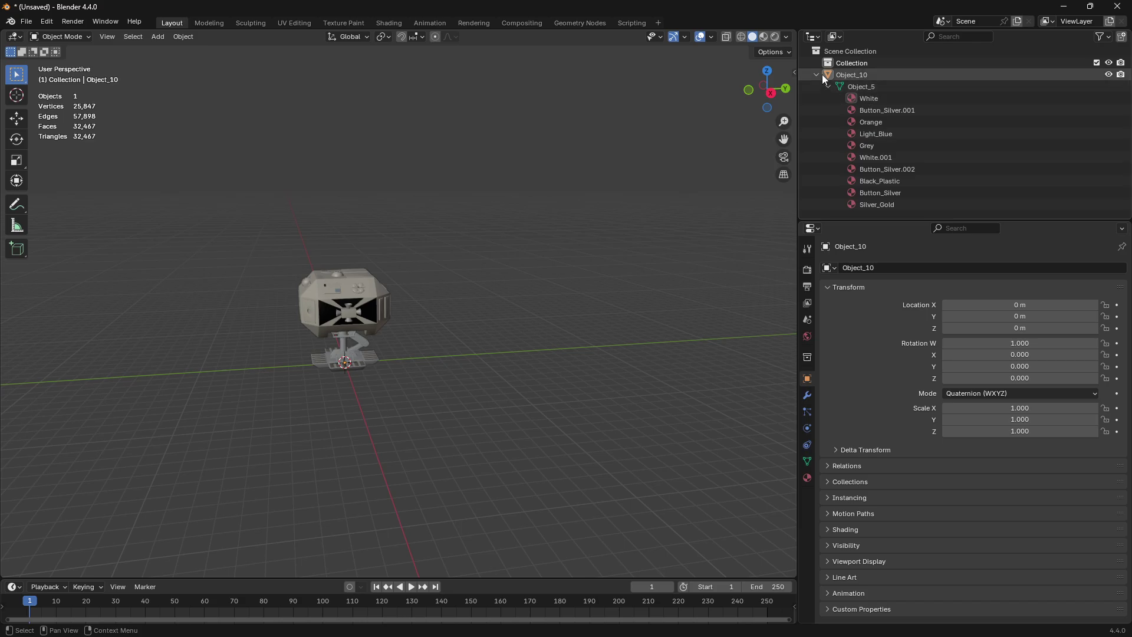
Inspect White, Orange, White.001, Silver_Gold and Button_Silver.002, then heighten the bottom timeline area.
{"action": "left_click", "coordinate": [865, 99]}
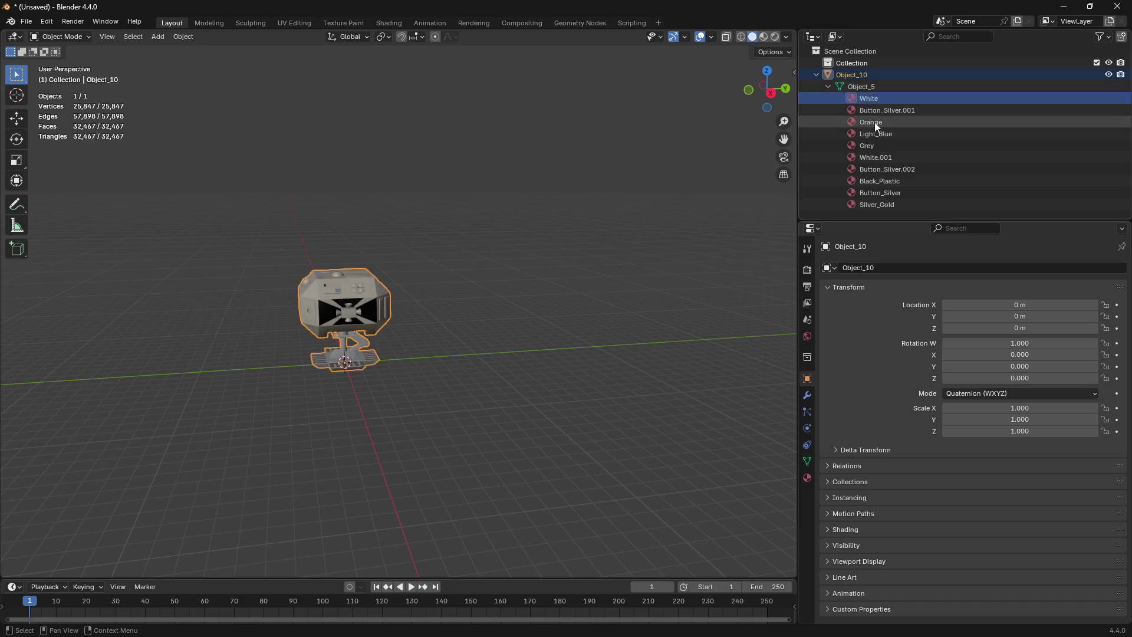
{"action": "left_click", "coordinate": [876, 123]}
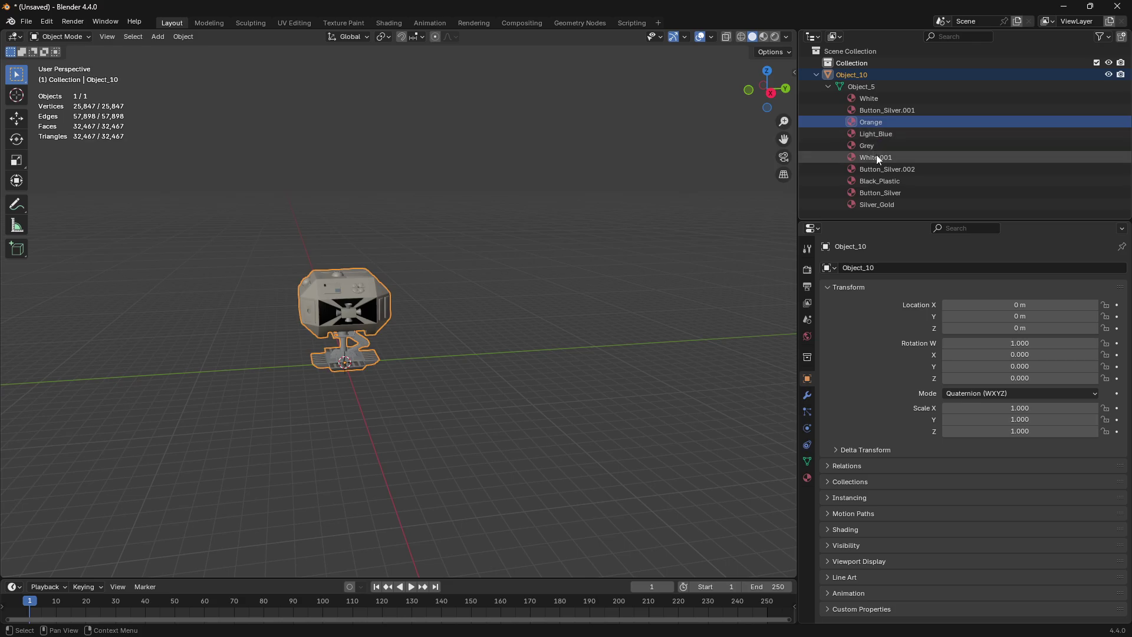
{"action": "left_click", "coordinate": [877, 157]}
{"action": "left_click", "coordinate": [888, 203]}
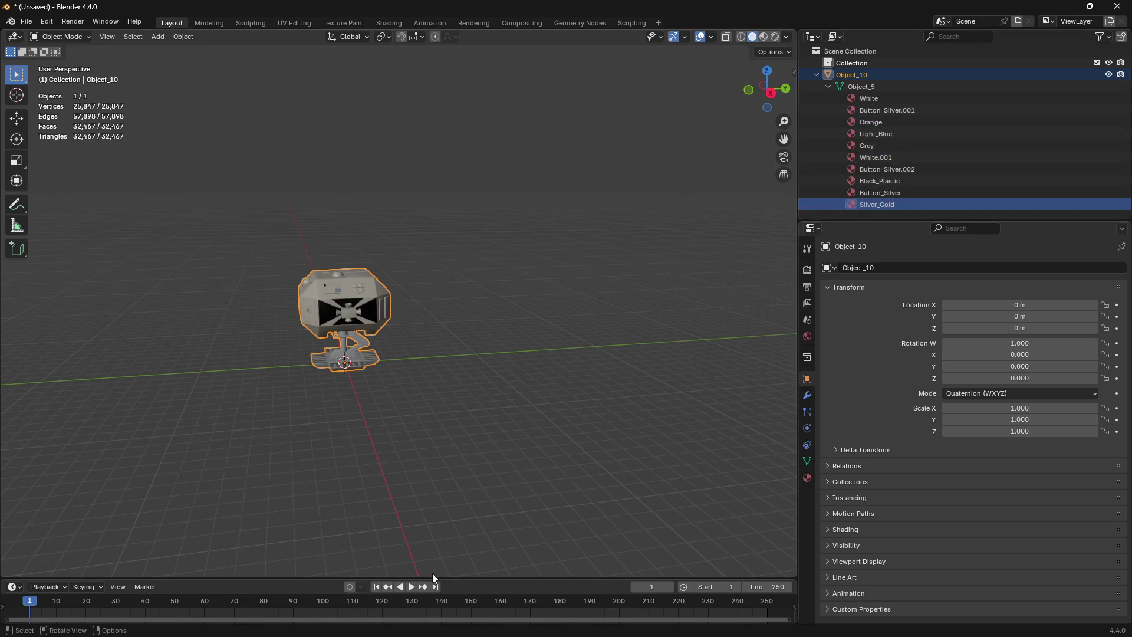
{"action": "left_click", "coordinate": [888, 169]}
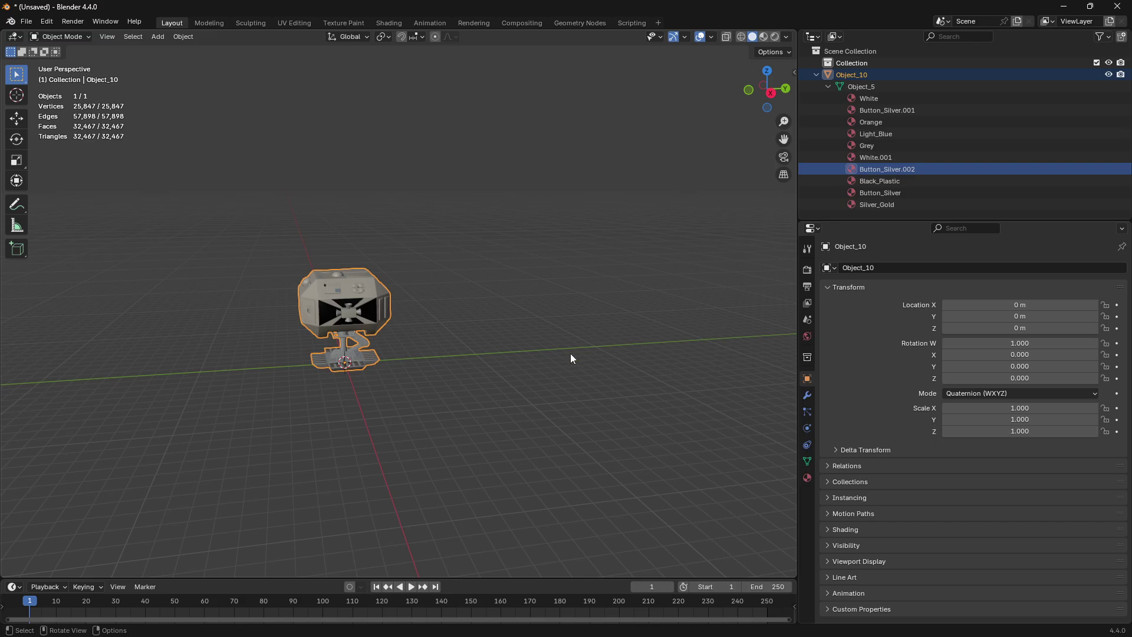
{"action": "left_click", "coordinate": [909, 101]}
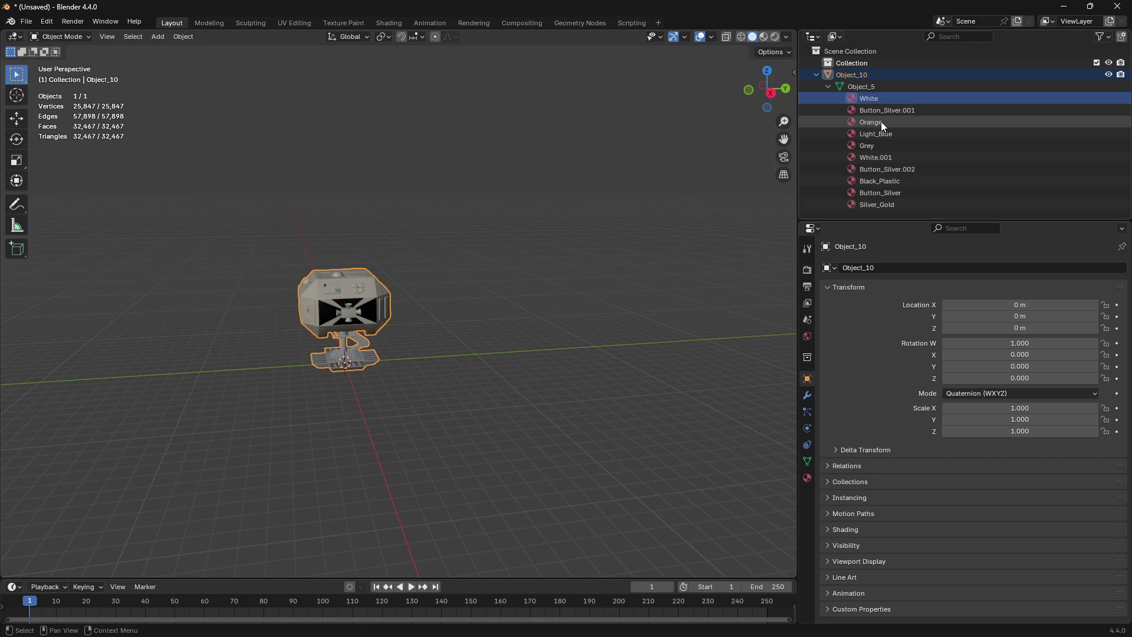
{"action": "left_click_drag", "start_coordinate": [259, 576], "coordinate": [278, 452]}
Turn the bottom area into a Shader Editor and add an Image Texture node to White.
{"action": "left_click", "coordinate": [13, 459]}
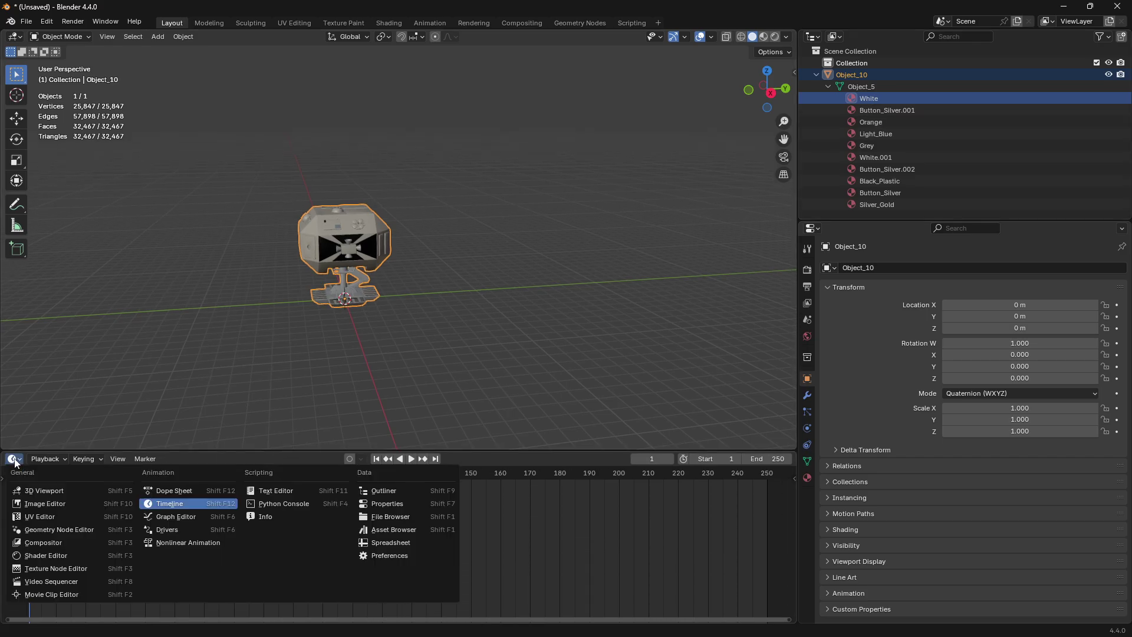
{"action": "left_click", "coordinate": [39, 556]}
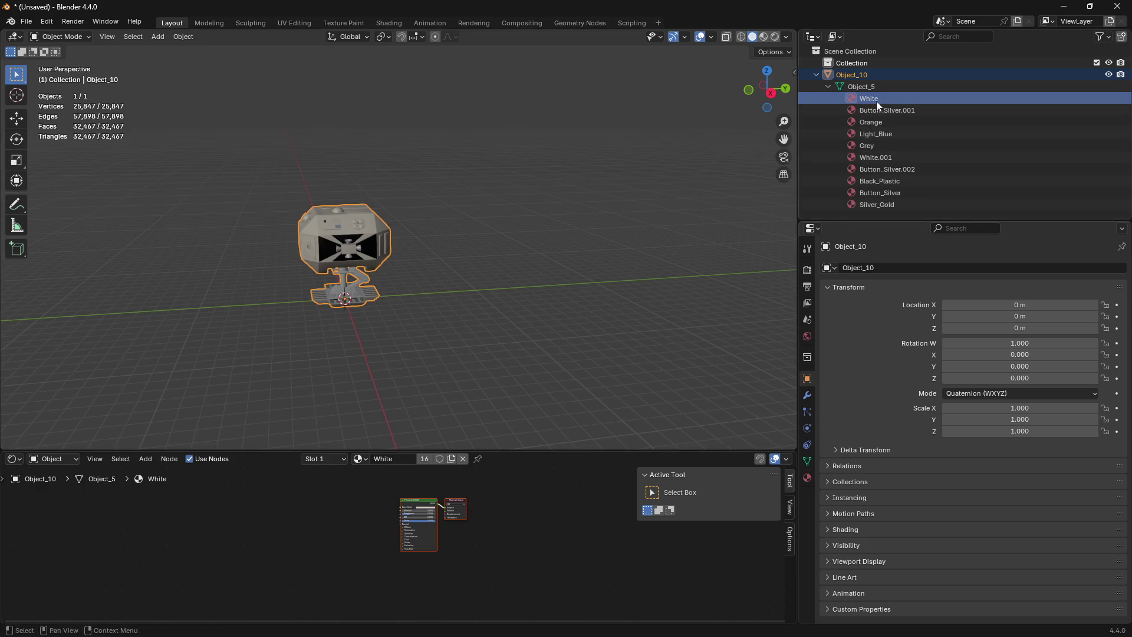
{"action": "key", "text": "shift+a"}
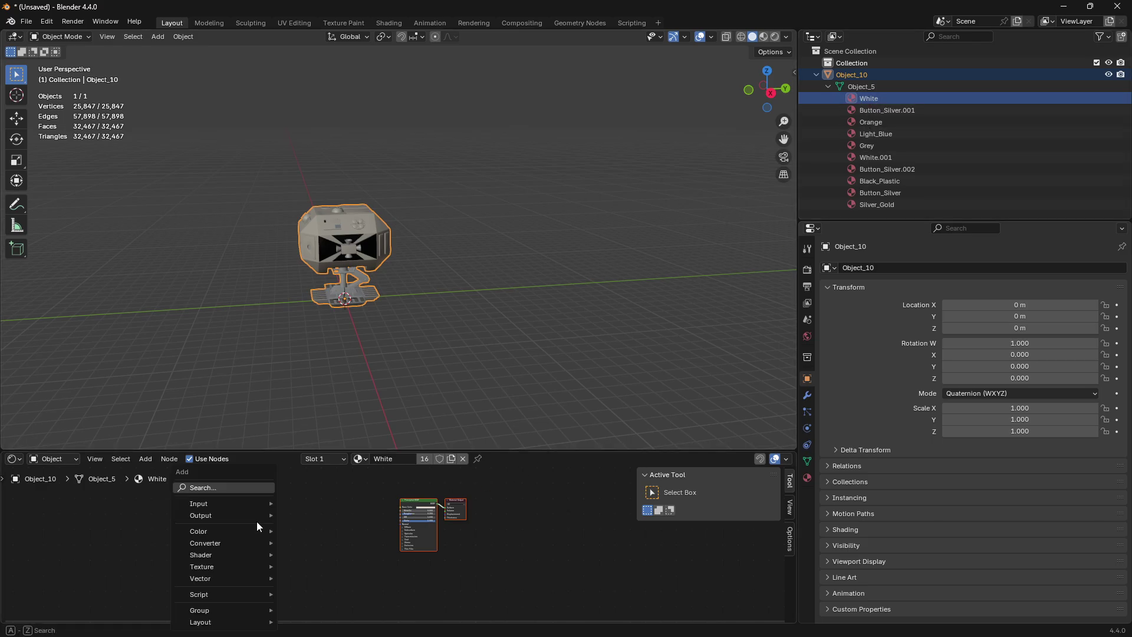
{"action": "type", "text": "image"}
{"action": "left_click", "coordinate": [314, 512]}
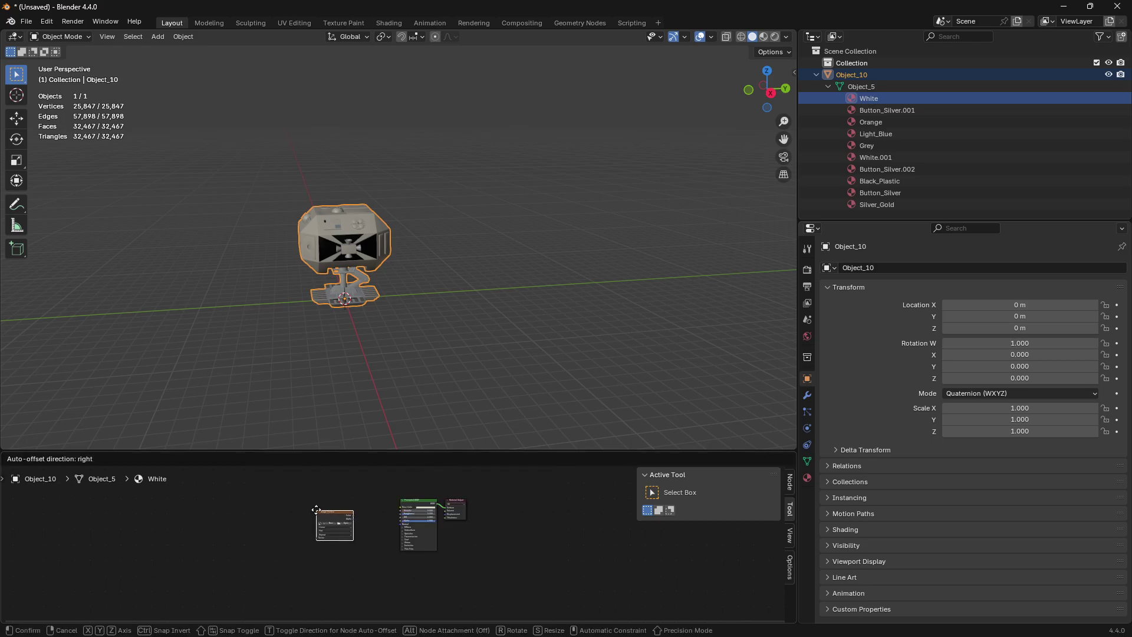
{"action": "left_click", "coordinate": [348, 513]}
{"action": "scroll", "coordinate": [351, 512], "scroll_direction": "up", "scroll_amount": 3}
{"action": "scroll", "coordinate": [351, 512], "scroll_direction": "up", "scroll_amount": 2}
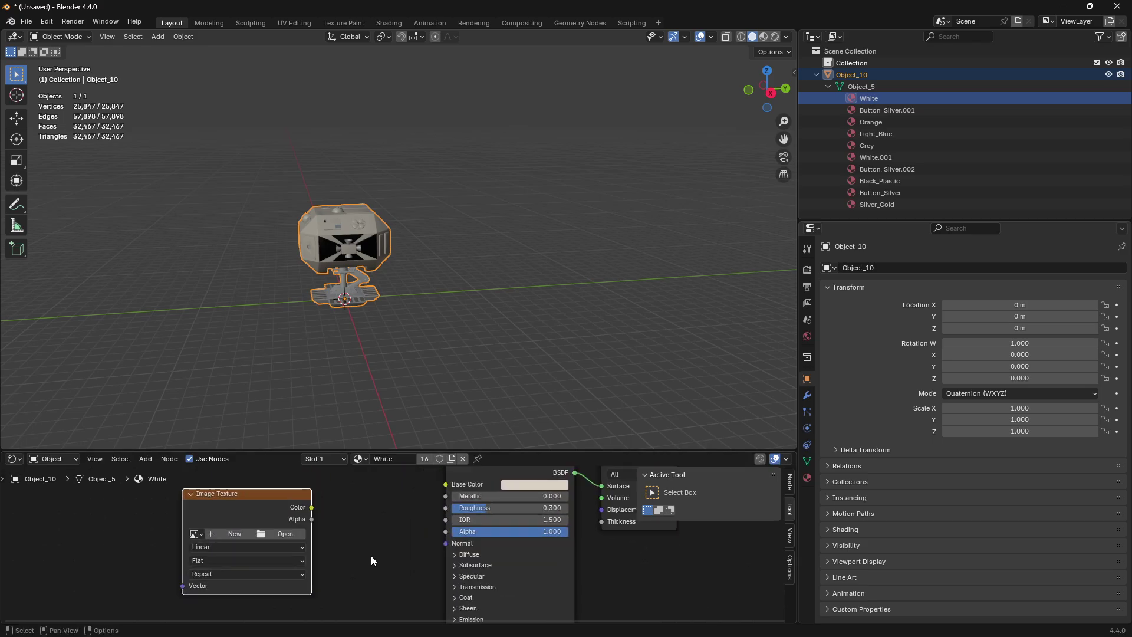
{"action": "left_click_drag", "start_coordinate": [312, 508], "coordinate": [279, 499]}
{"action": "left_click", "coordinate": [266, 496]}
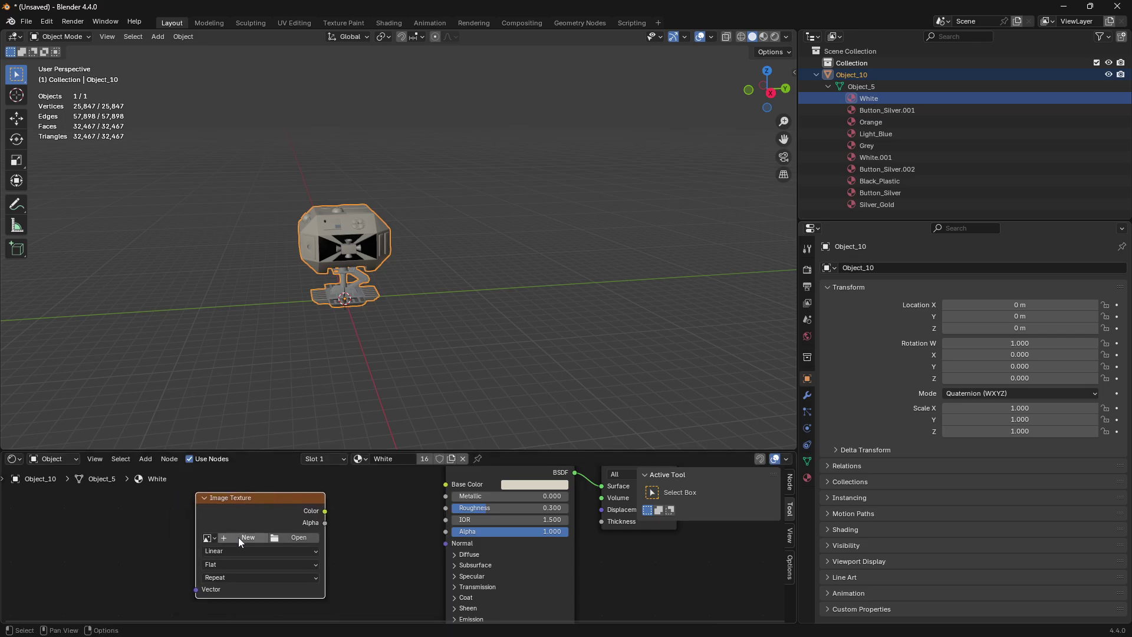
Start a new 1024×1024 image for the node, named capsuleColor.
{"action": "left_click", "coordinate": [238, 537]}
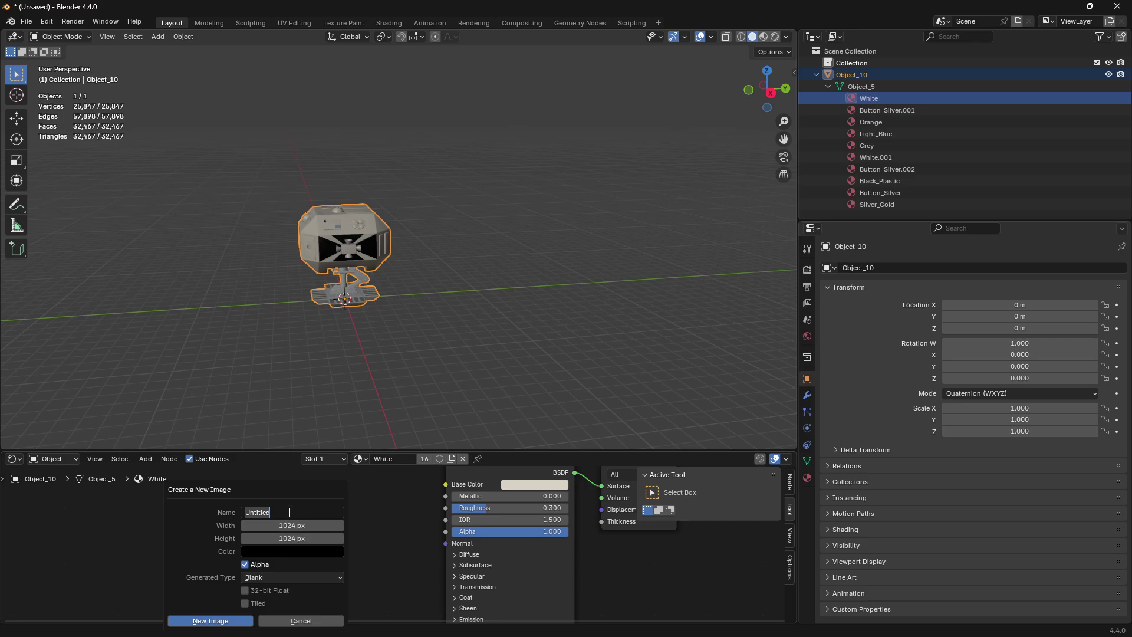
{"action": "type", "text": "capsuleColor"}
{"action": "key", "text": "Return"}
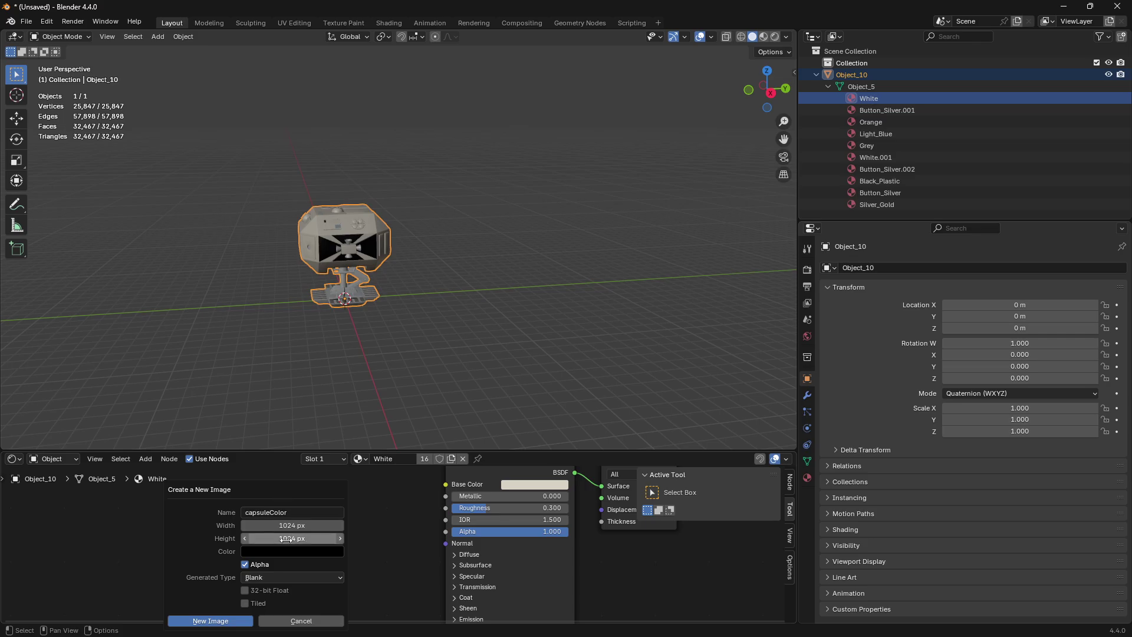
Create the capsuleColor image and place its node in the Button_Silver.001 material.
{"action": "left_click", "coordinate": [210, 621]}
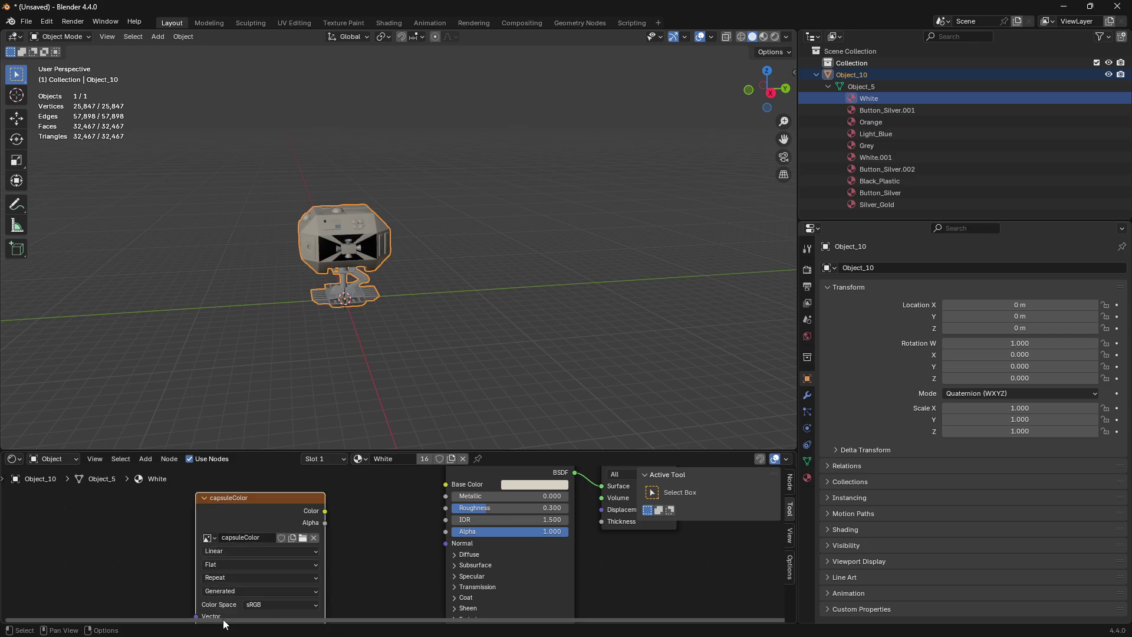
{"action": "right_click", "coordinate": [242, 503]}
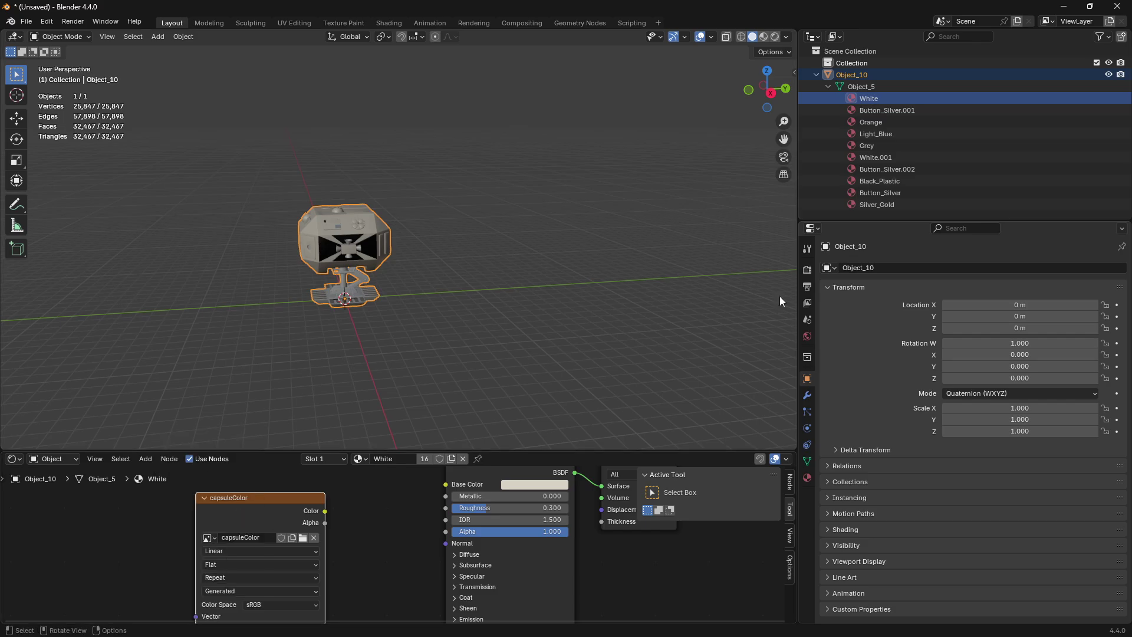
{"action": "left_click", "coordinate": [873, 111]}
{"action": "scroll", "coordinate": [309, 538], "scroll_direction": "down", "scroll_amount": 4}
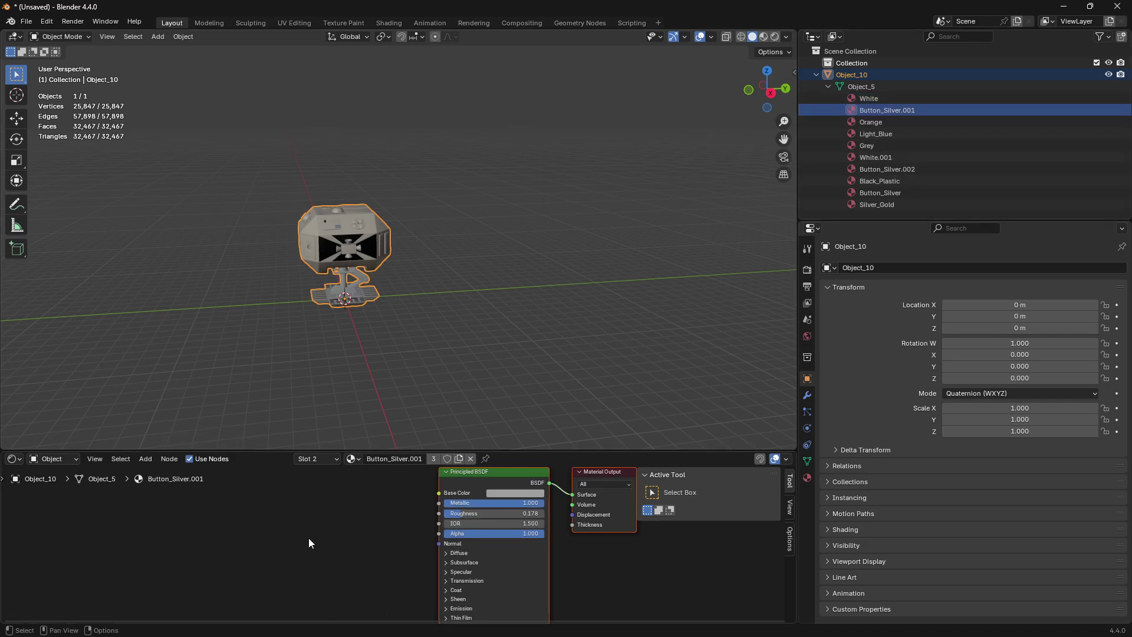
{"action": "left_click", "coordinate": [248, 523]}
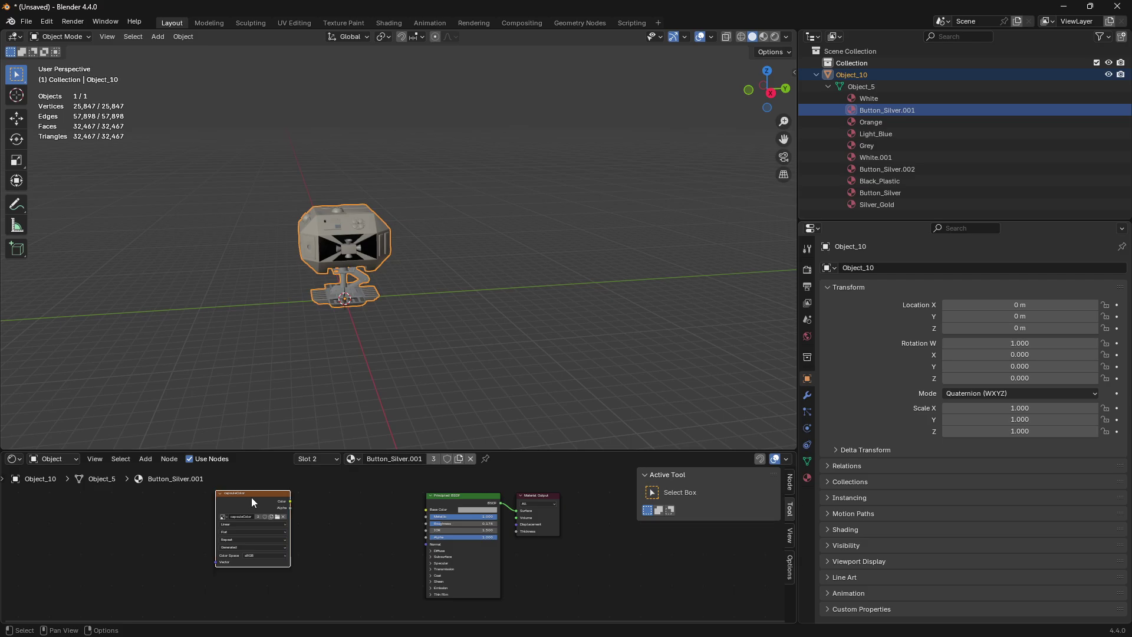
Paste the capsuleColor node into the Light_Blue, Grey and White.001 materials.
{"action": "left_click", "coordinate": [871, 122]}
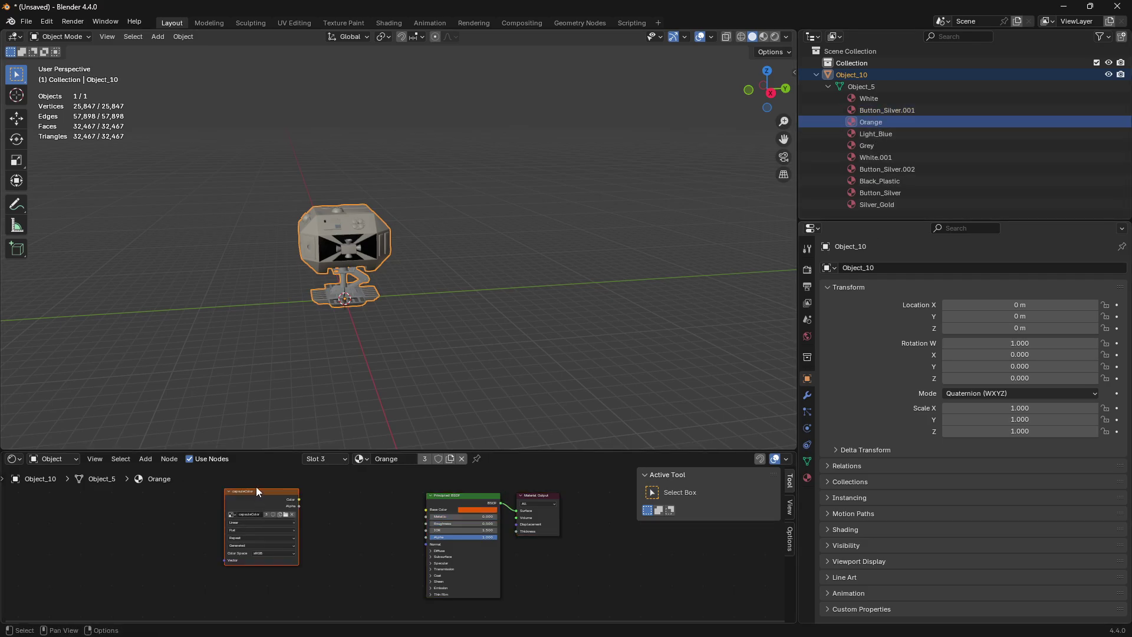
{"action": "left_click", "coordinate": [877, 134]}
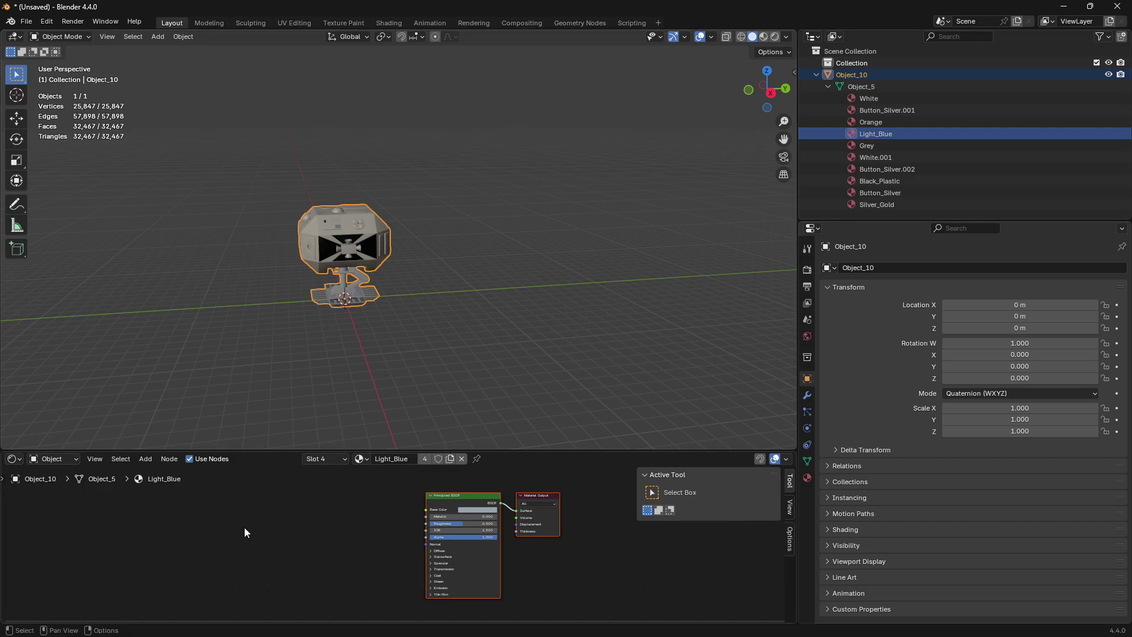
{"action": "key", "text": "ctrl+v"}
{"action": "left_click", "coordinate": [876, 147]}
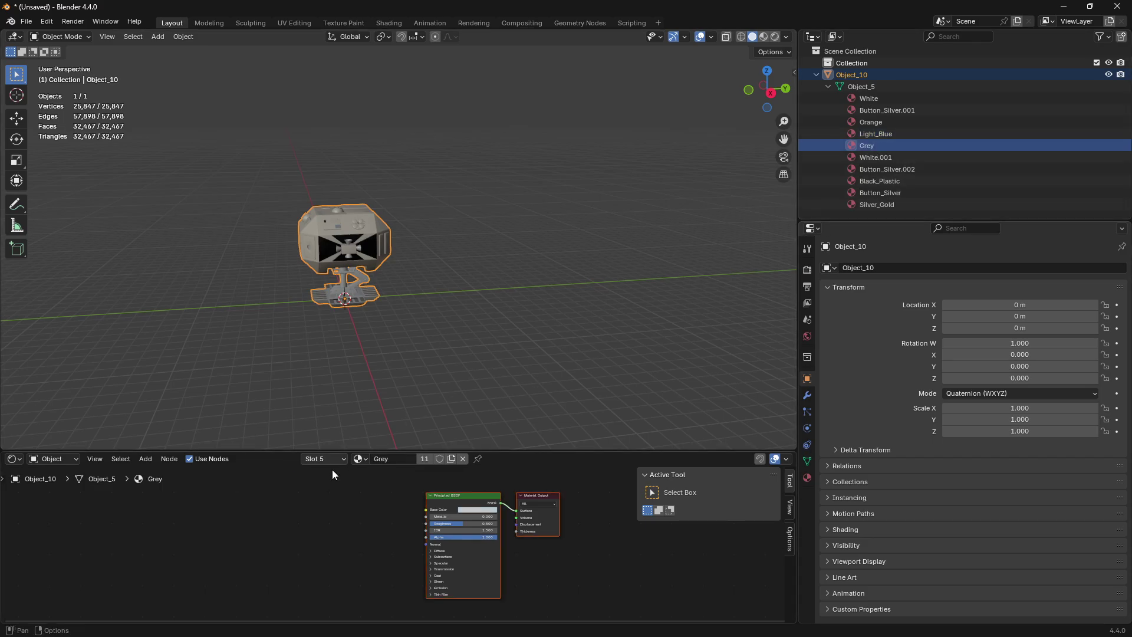
{"action": "key", "text": "ctrl+v"}
{"action": "left_click", "coordinate": [900, 162]}
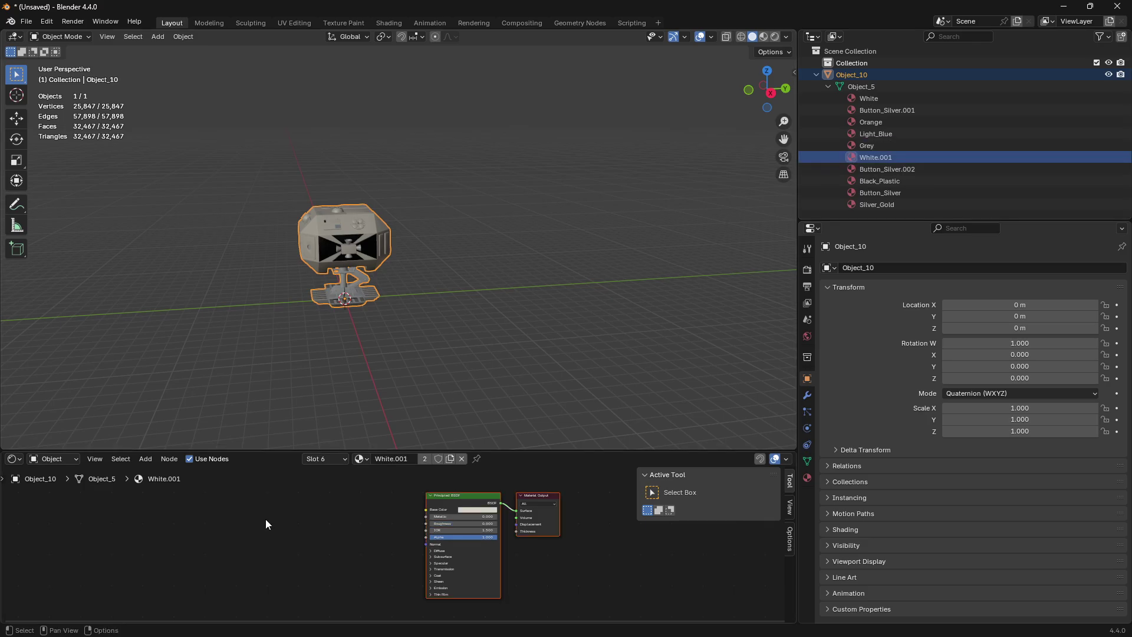
{"action": "key", "text": "ctrl+v"}
Paste the capsuleColor node into Button_Silver.002, Black_Plastic, Button_Silver and Silver_Gold.
{"action": "left_click", "coordinate": [918, 170]}
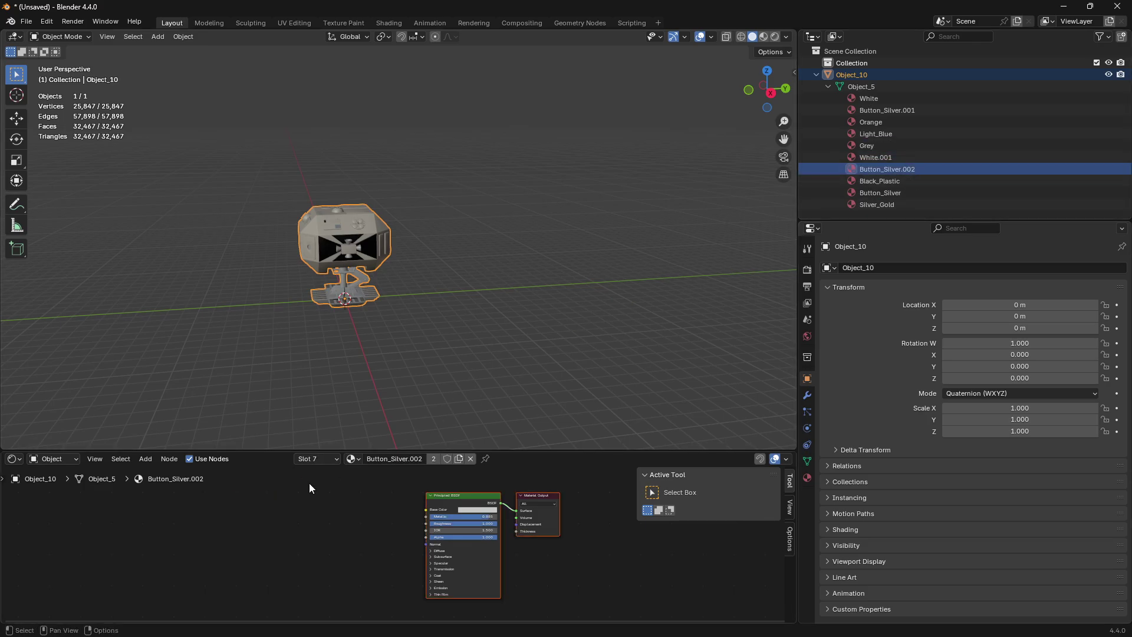
{"action": "key", "text": "ctrl+v"}
{"action": "left_click", "coordinate": [932, 182]}
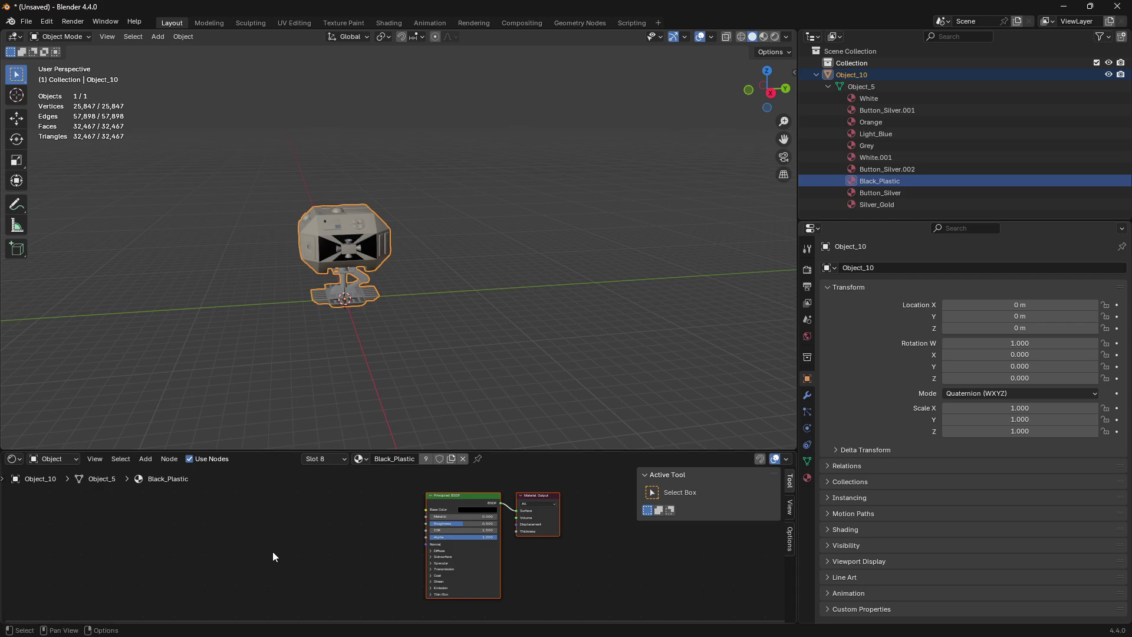
{"action": "key", "text": "ctrl+v"}
{"action": "left_click", "coordinate": [911, 191]}
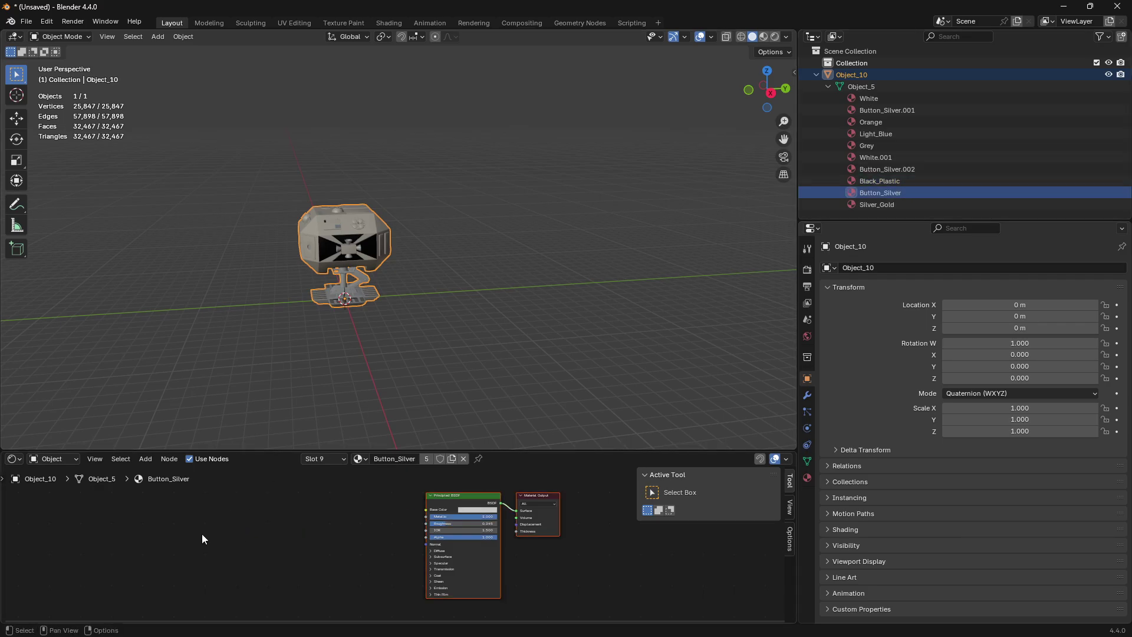
{"action": "key", "text": "ctrl+v"}
{"action": "left_click", "coordinate": [905, 209]}
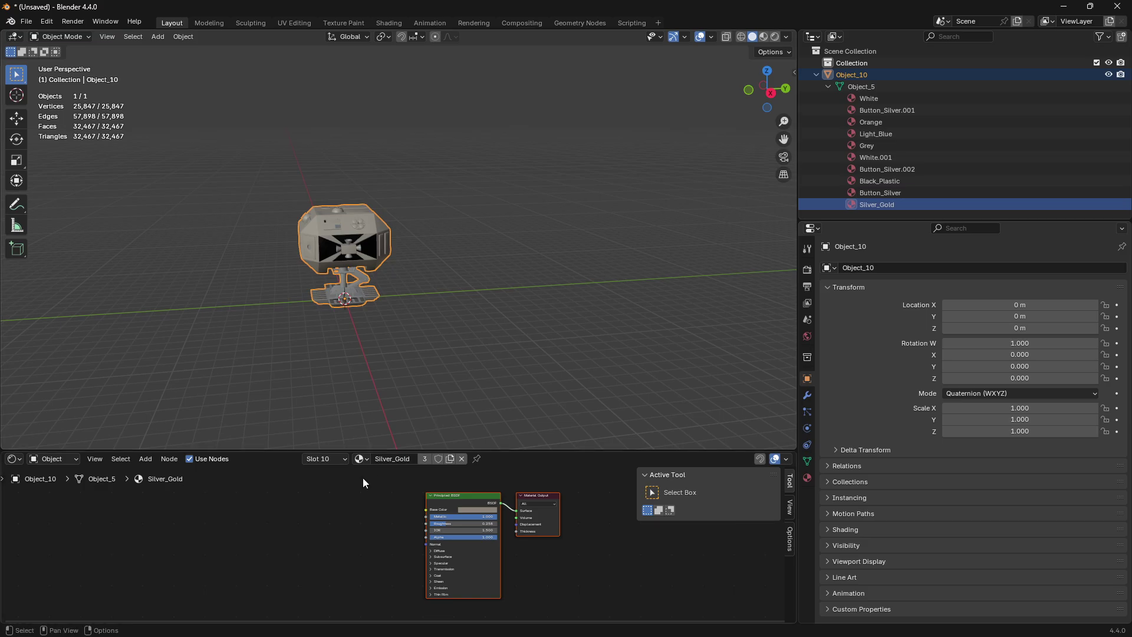
{"action": "key", "text": "ctrl+v"}
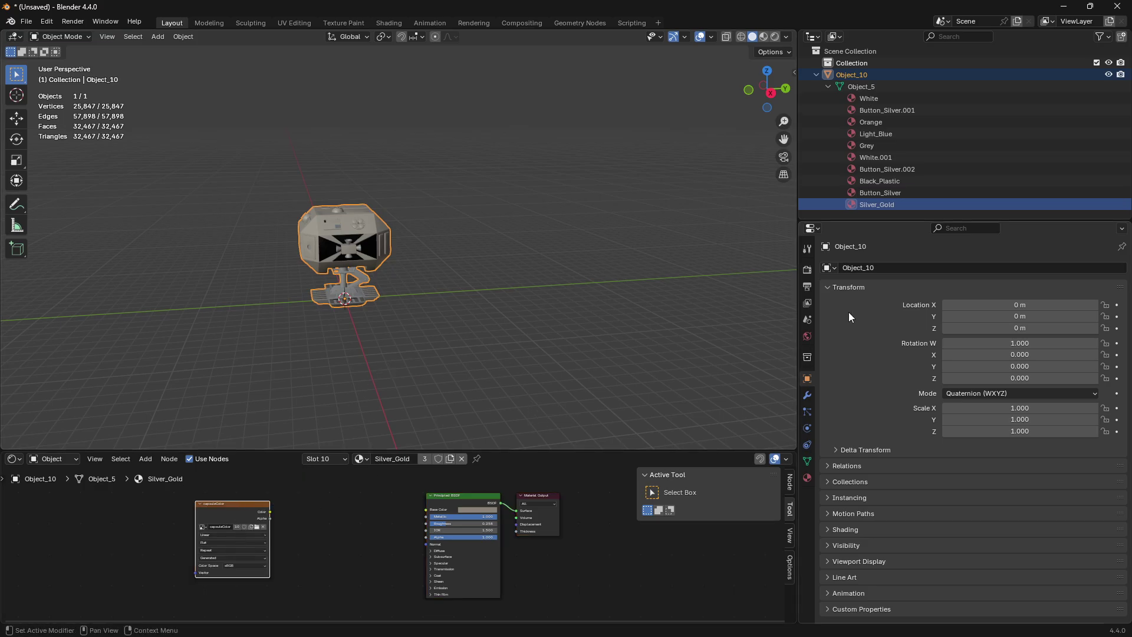
Resize the areas and split the 3D view, making the right half an Image Editor.
{"action": "left_click_drag", "start_coordinate": [870, 223], "coordinate": [872, 269]}
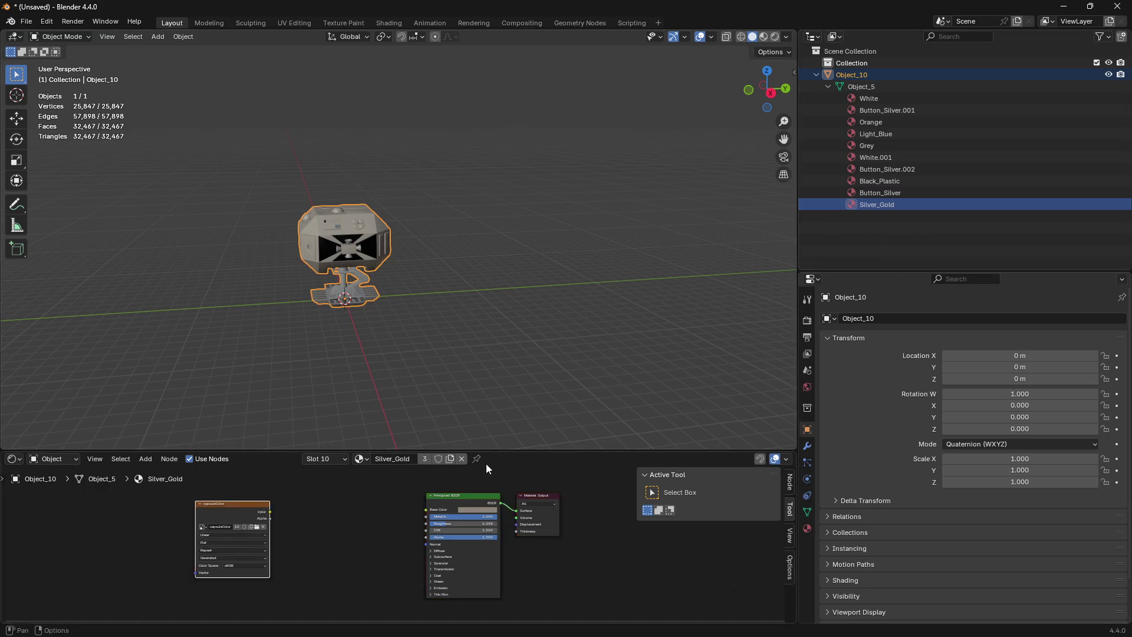
{"action": "left_click_drag", "start_coordinate": [486, 453], "coordinate": [486, 481]}
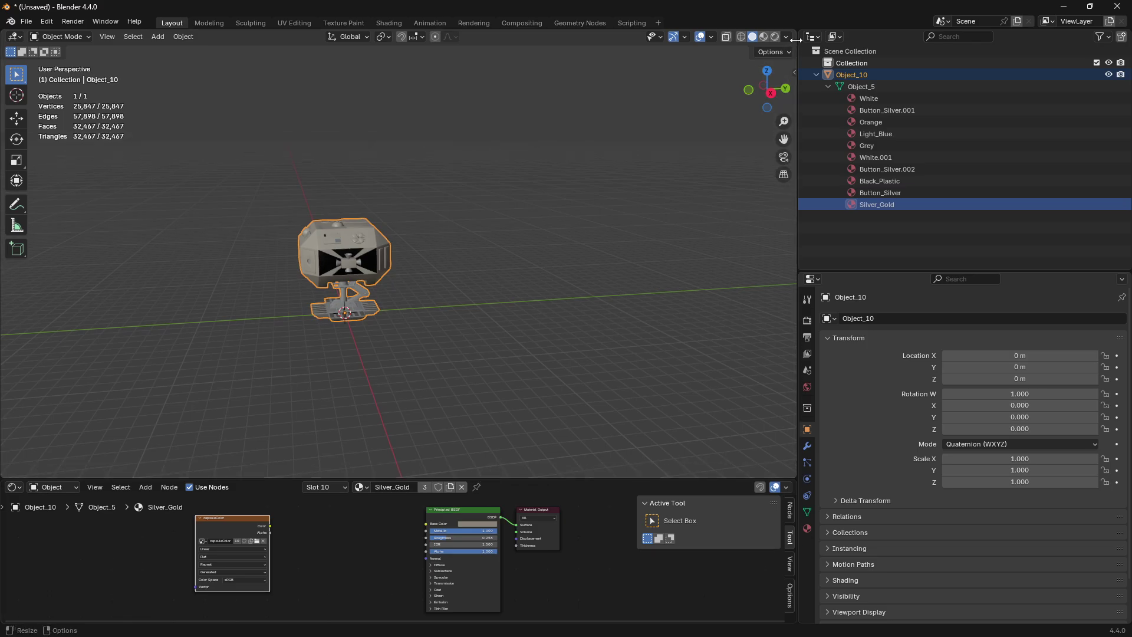
{"action": "left_click_drag", "start_coordinate": [794, 32], "coordinate": [513, 44]}
{"action": "left_click", "coordinate": [528, 35]}
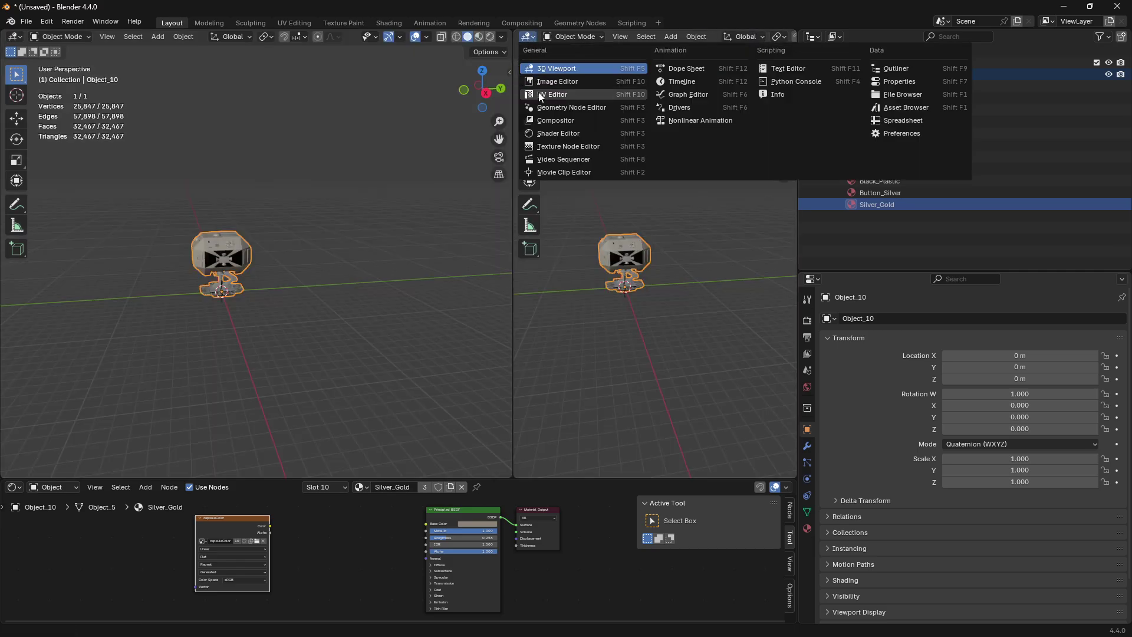
{"action": "left_click", "coordinate": [557, 81]}
Put the pod into Edit Mode and orbit around it.
{"action": "left_click", "coordinate": [61, 36]}
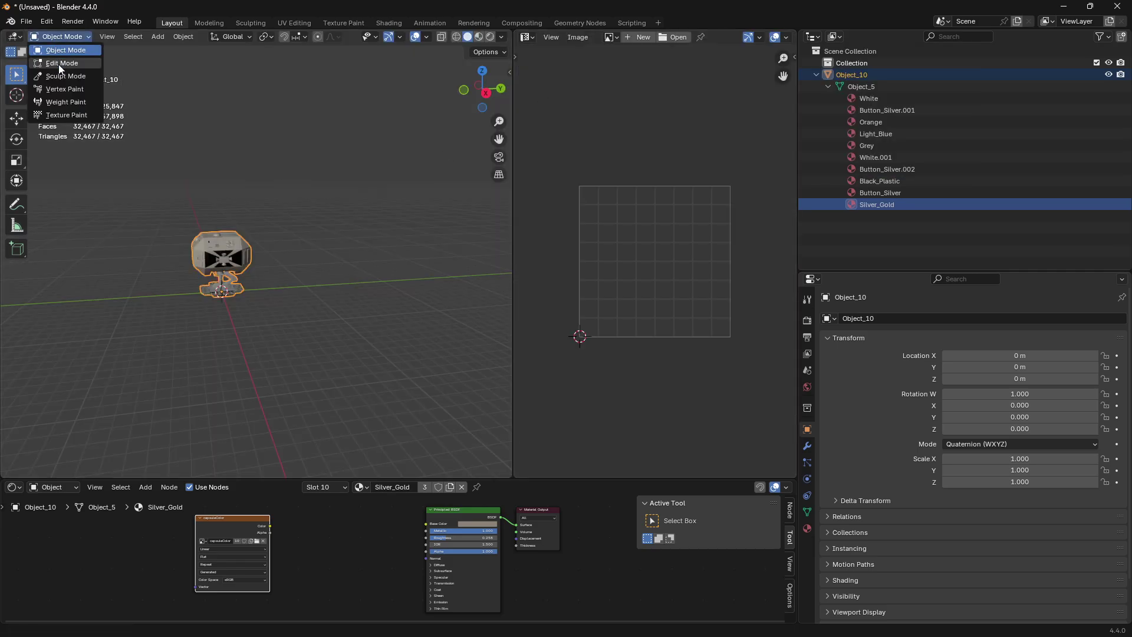
{"action": "left_click", "coordinate": [61, 63]}
{"action": "scroll", "coordinate": [268, 259], "scroll_direction": "up", "scroll_amount": 5}
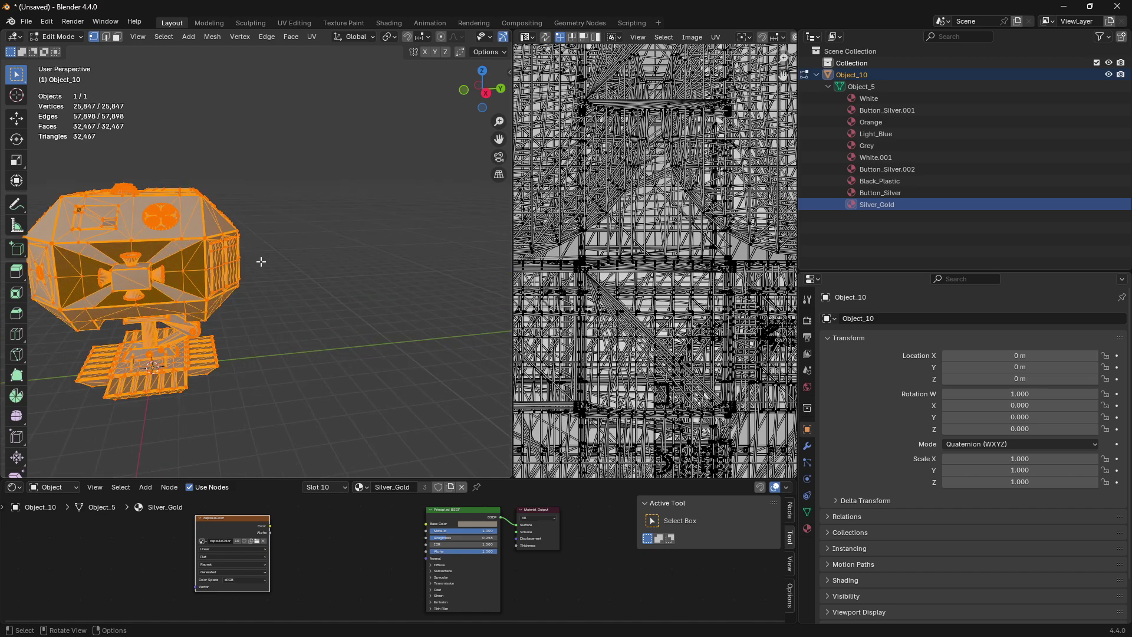
{"action": "middle_click_drag", "start_coordinate": [260, 260], "coordinate": [332, 244]}
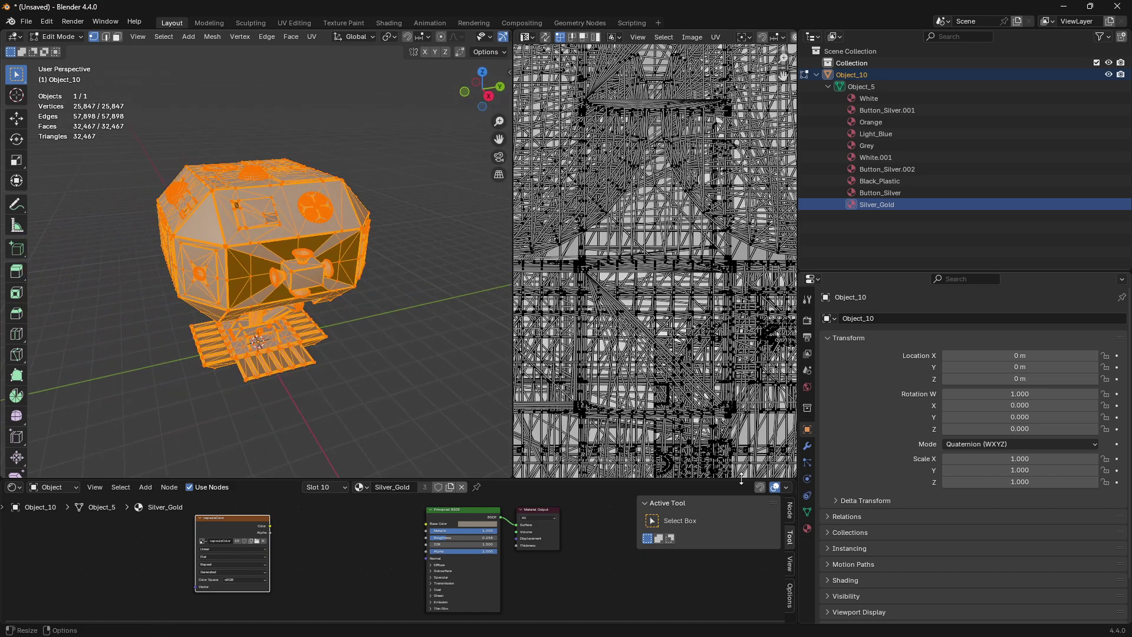
Add UVMap.001 under the mesh's UV Maps and frame the UV layout.
{"action": "left_click", "coordinate": [807, 513]}
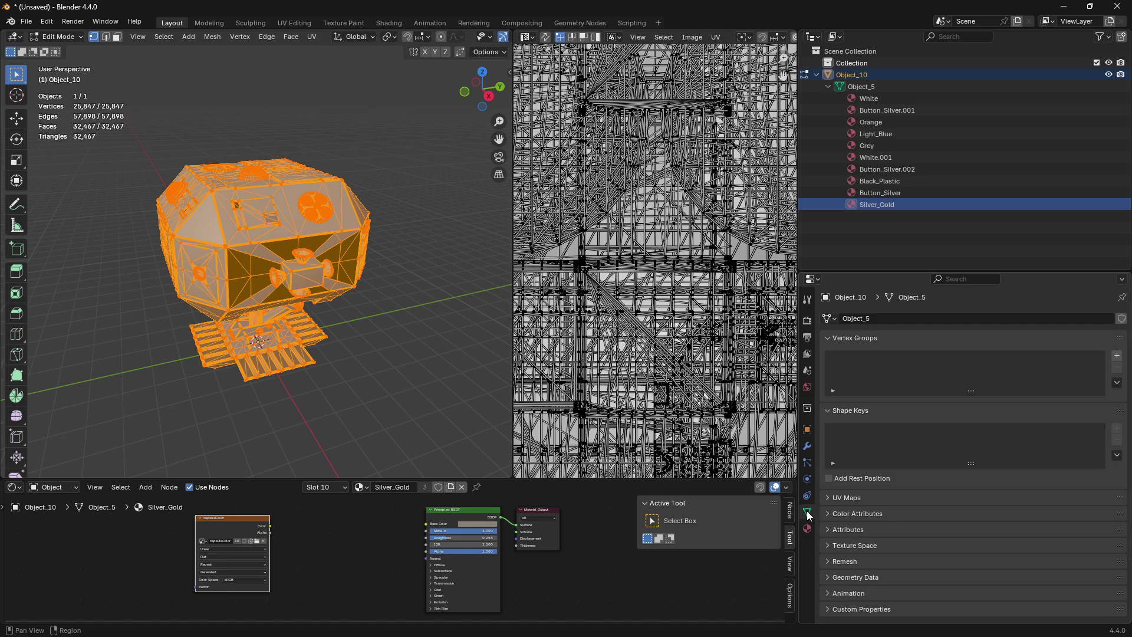
{"action": "left_click", "coordinate": [837, 496]}
{"action": "left_click", "coordinate": [1119, 516]}
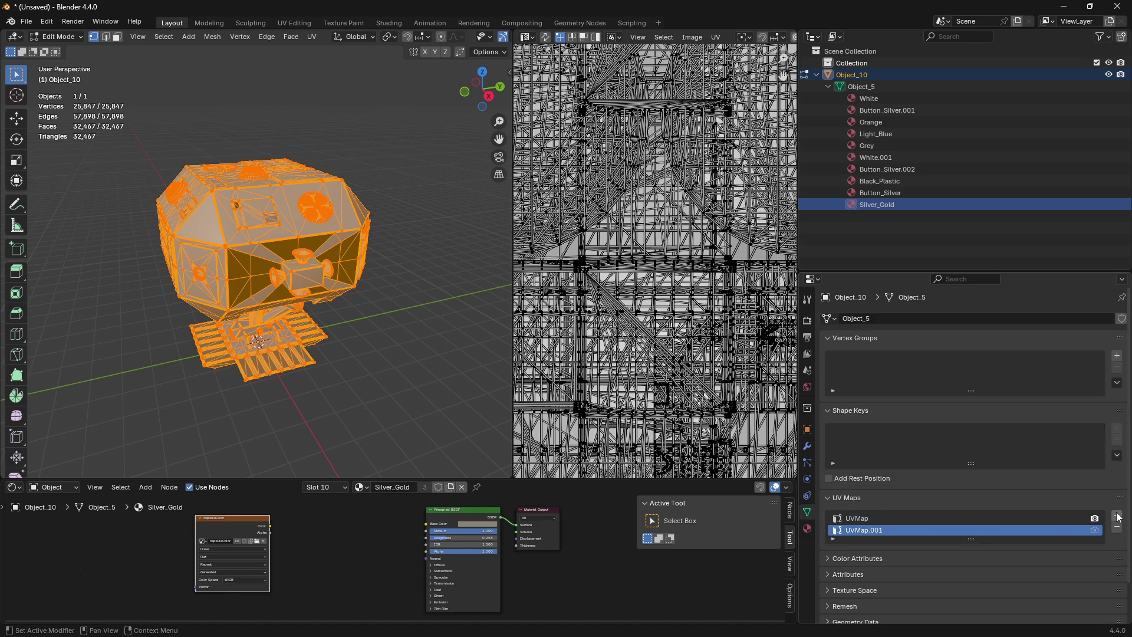
{"action": "left_click_drag", "start_coordinate": [987, 542], "coordinate": [985, 572]}
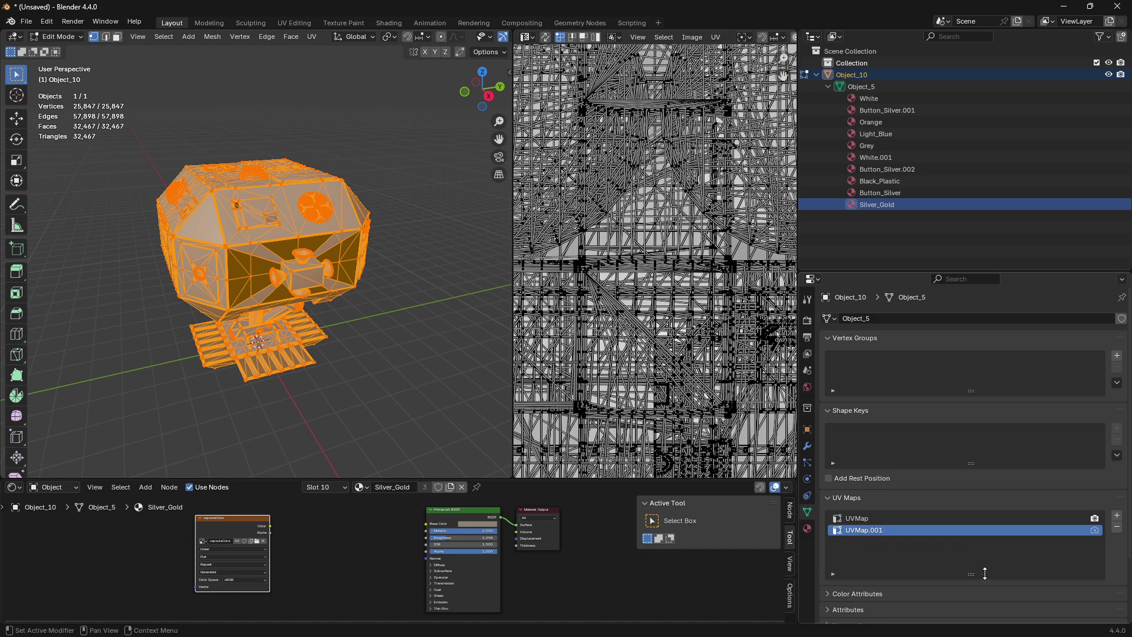
{"action": "key", "text": "Home"}
{"action": "scroll", "coordinate": [627, 239], "scroll_direction": "up", "scroll_amount": 6}
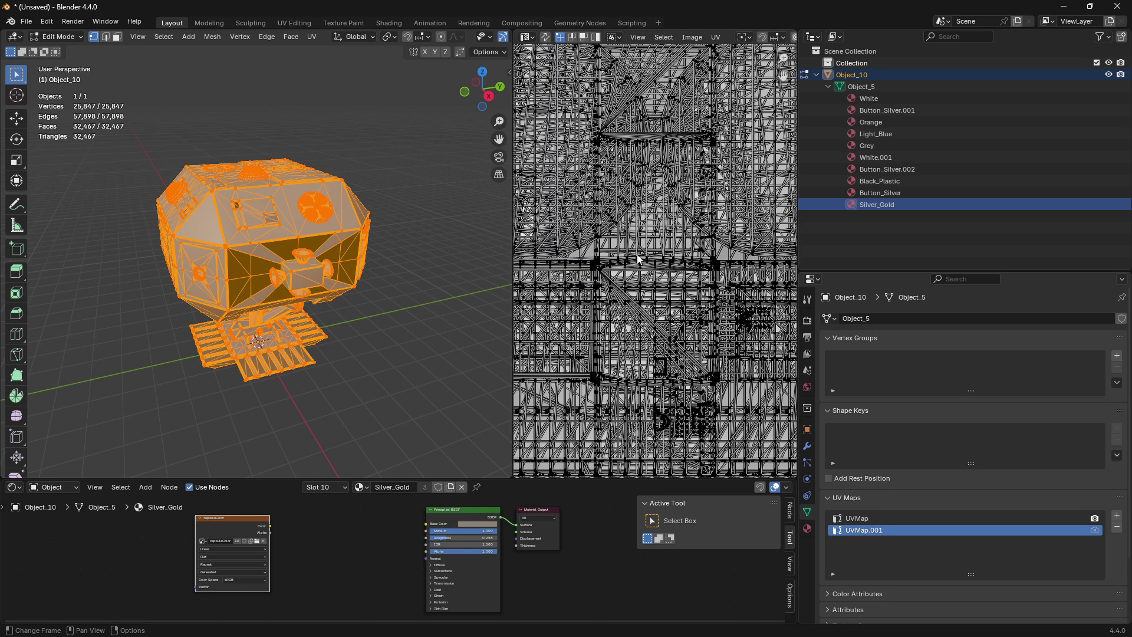
Unwrap the whole pod with Smart UV Project and select all UV islands.
{"action": "key", "text": "Home"}
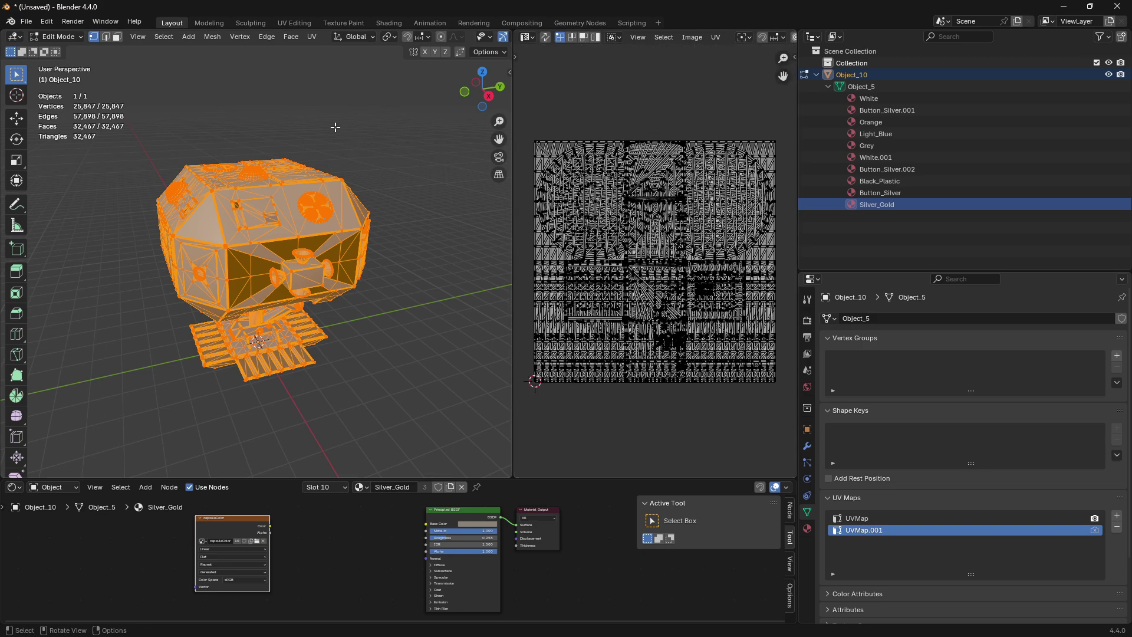
{"action": "left_click", "coordinate": [312, 37]}
{"action": "left_click", "coordinate": [342, 90]}
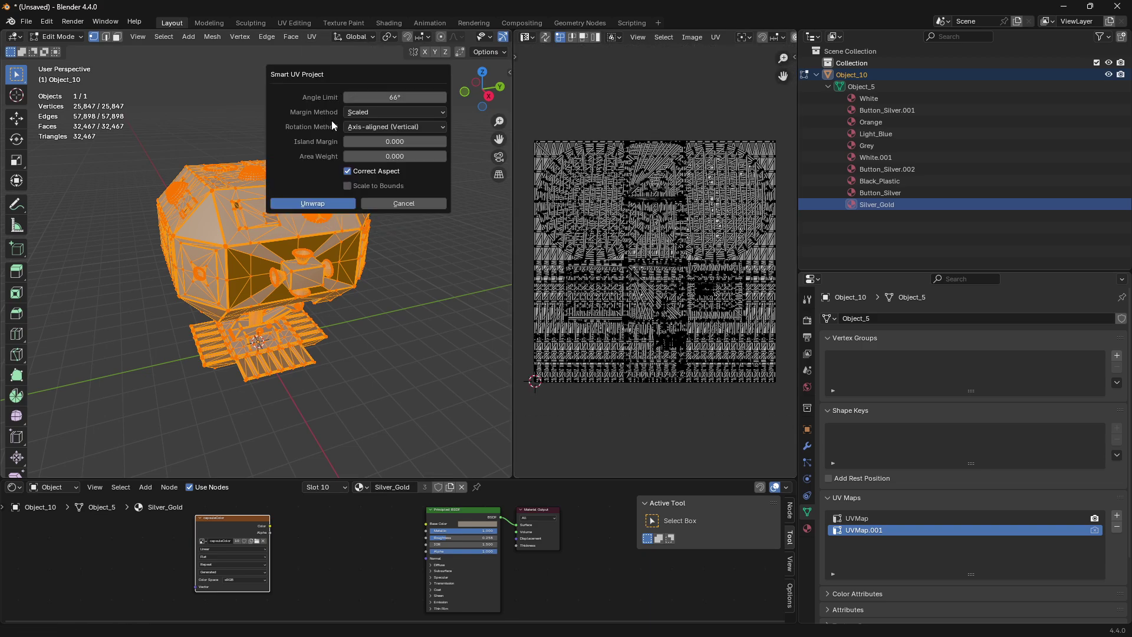
{"action": "left_click", "coordinate": [319, 202]}
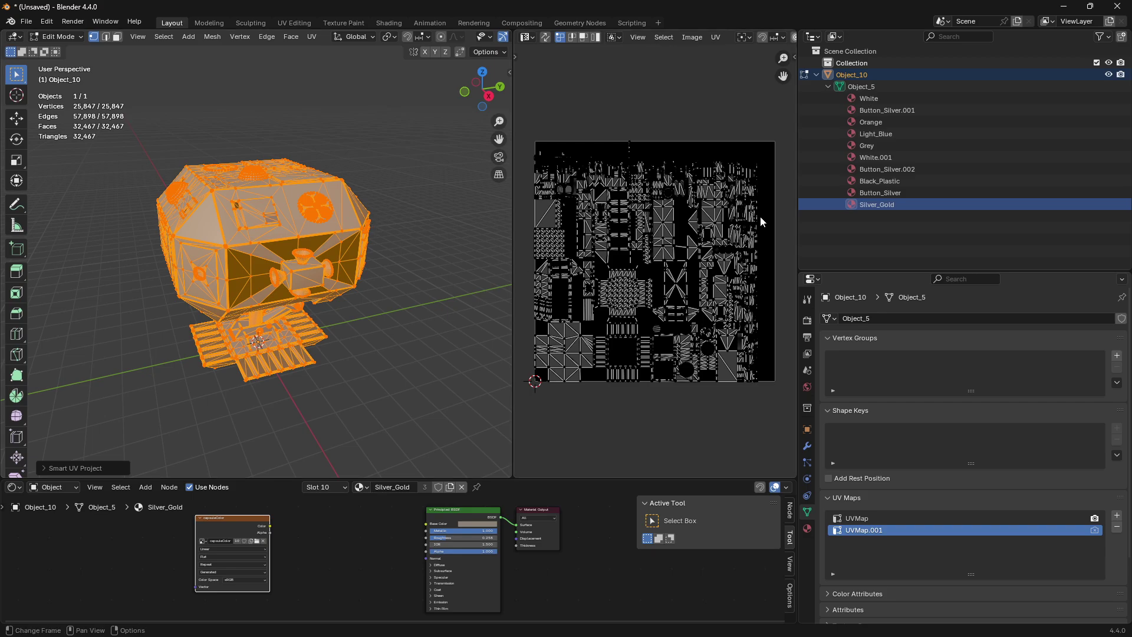
{"action": "key", "text": "a"}
{"action": "scroll", "coordinate": [742, 275], "scroll_direction": "down", "scroll_amount": 1}
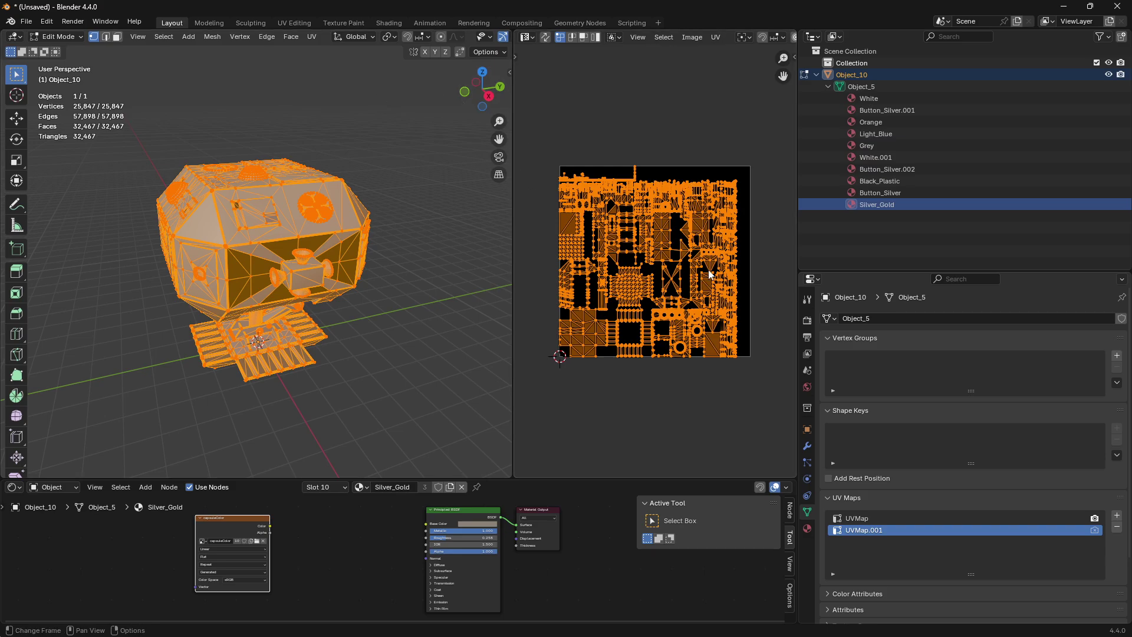
Re-unwrap the pod with Minimum Stretch and preview the result in Object Mode.
{"action": "left_click", "coordinate": [312, 36]}
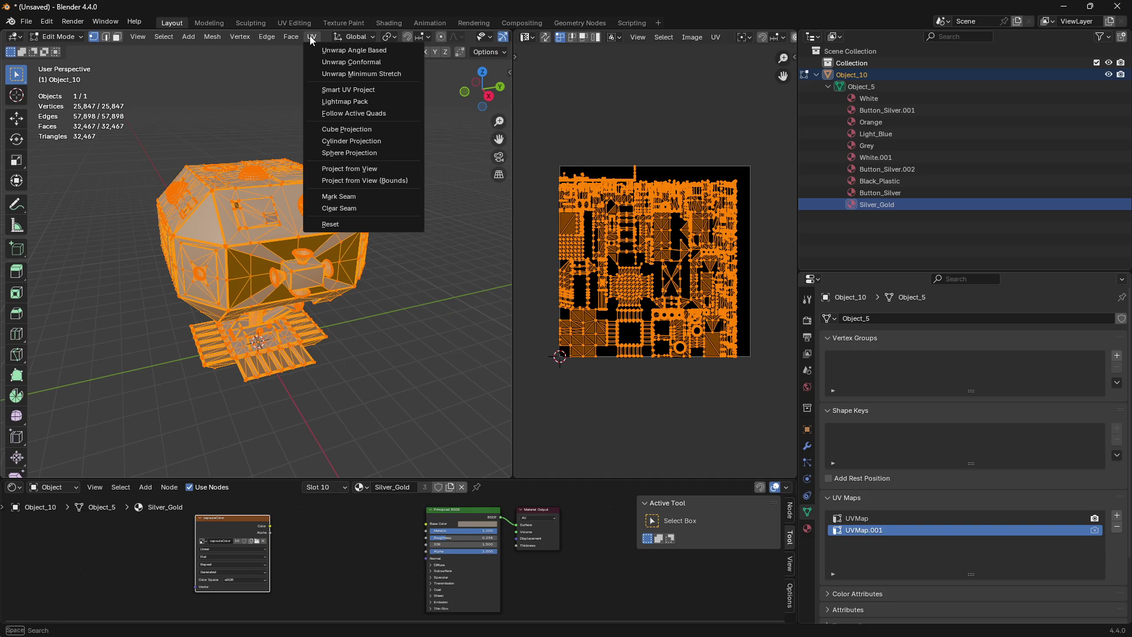
{"action": "left_click", "coordinate": [368, 75]}
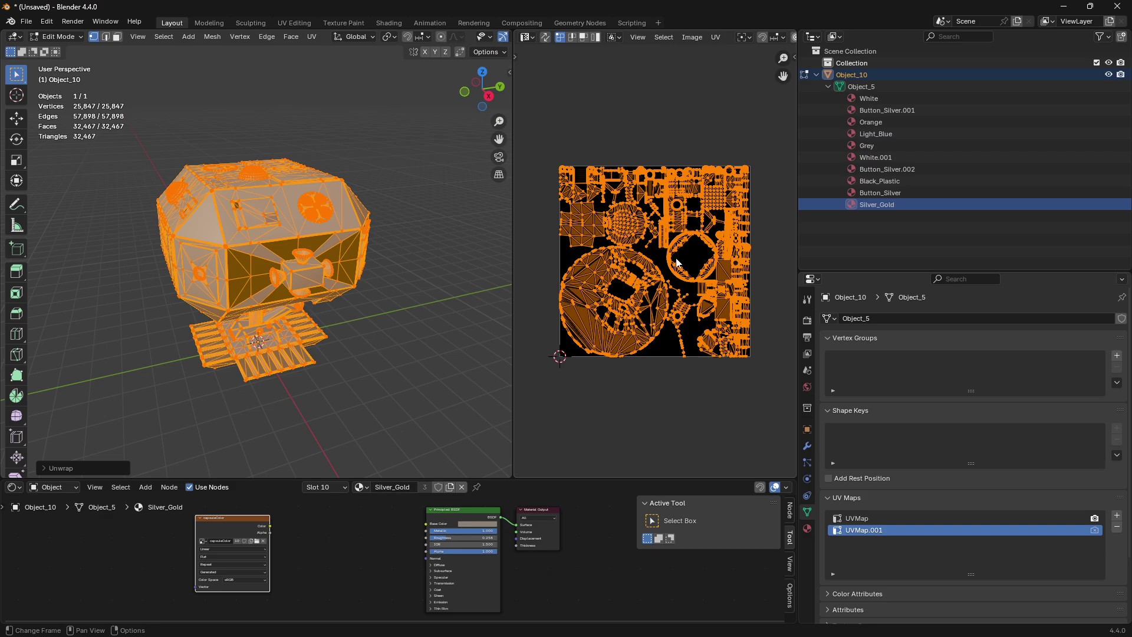
{"action": "middle_click_drag", "start_coordinate": [757, 298], "coordinate": [749, 300]}
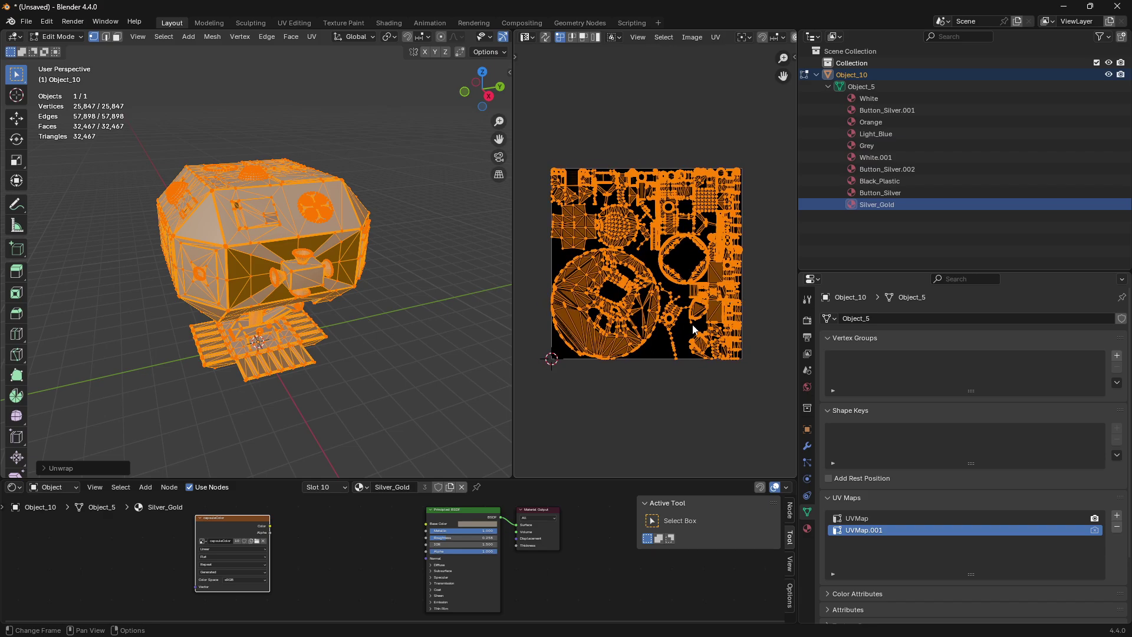
{"action": "left_click", "coordinate": [671, 397]}
{"action": "scroll", "coordinate": [658, 341], "scroll_direction": "up", "scroll_amount": 2}
{"action": "key", "text": "a"}
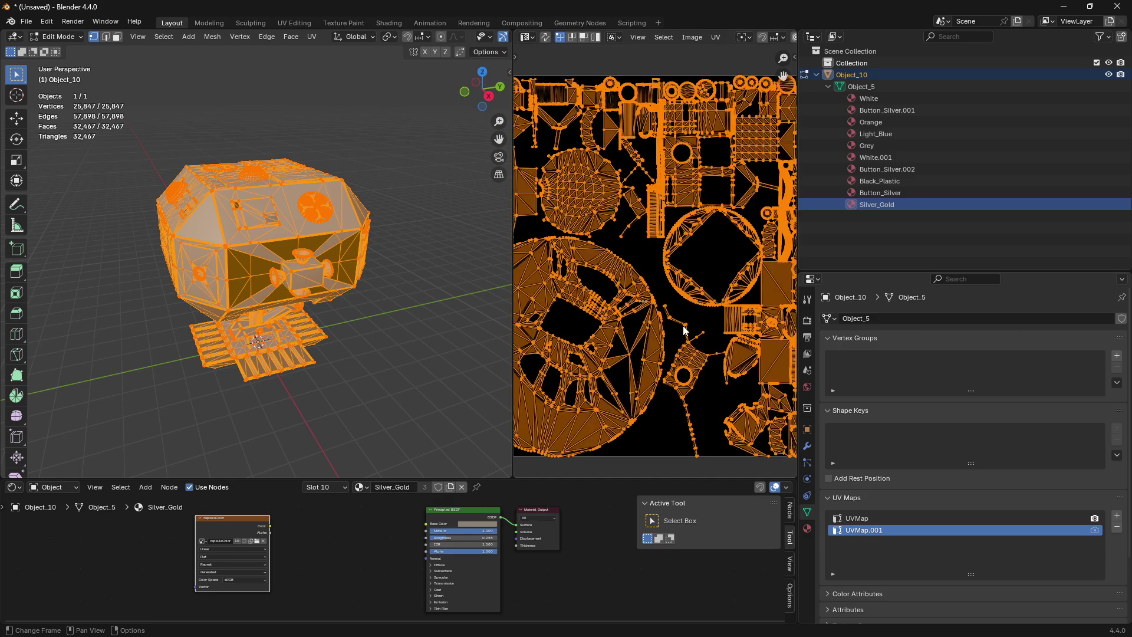
{"action": "key", "text": "Tab"}
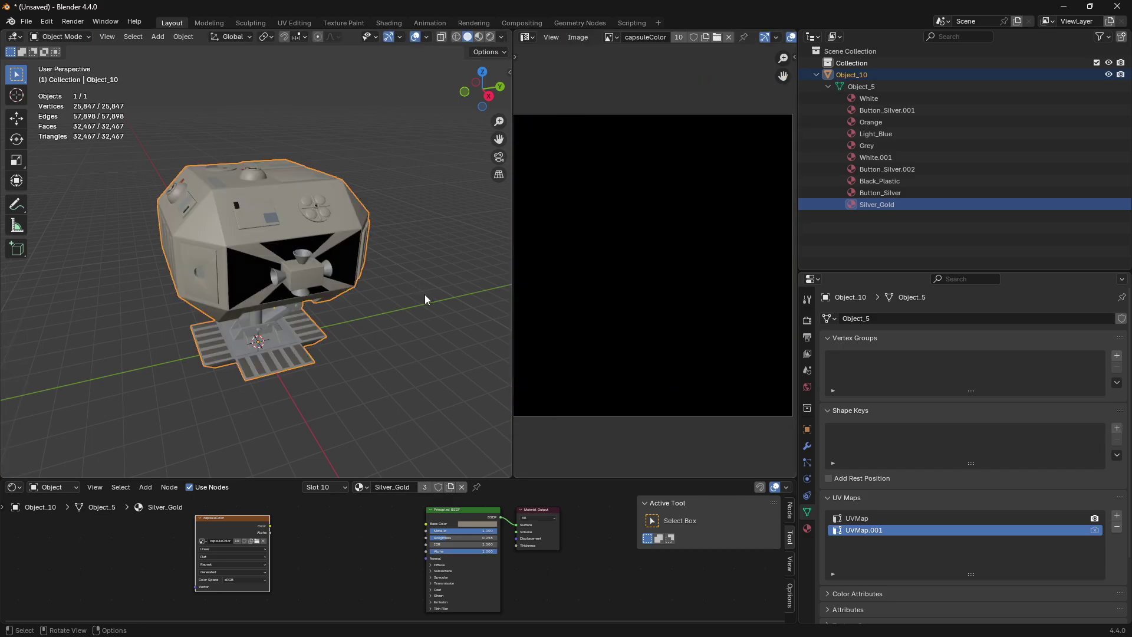
{"action": "middle_click_drag", "start_coordinate": [425, 293], "coordinate": [410, 289]}
{"action": "key", "text": "Tab"}
Switch the scene's render engine to Cycles.
{"action": "scroll", "coordinate": [648, 284], "scroll_direction": "down", "scroll_amount": 1}
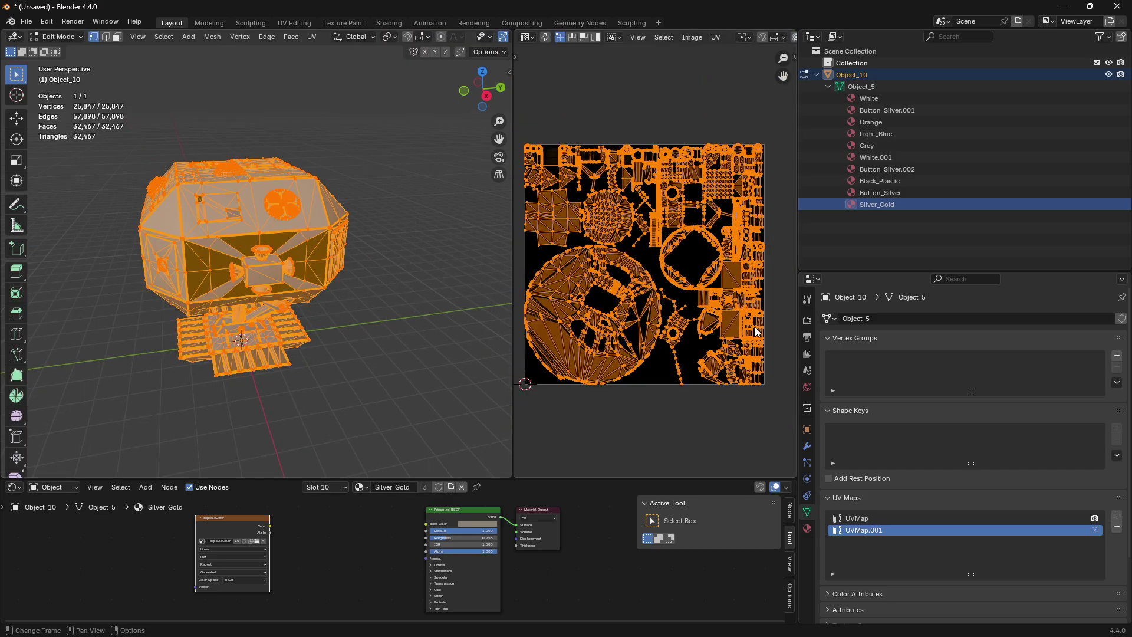
{"action": "left_click", "coordinate": [807, 321]}
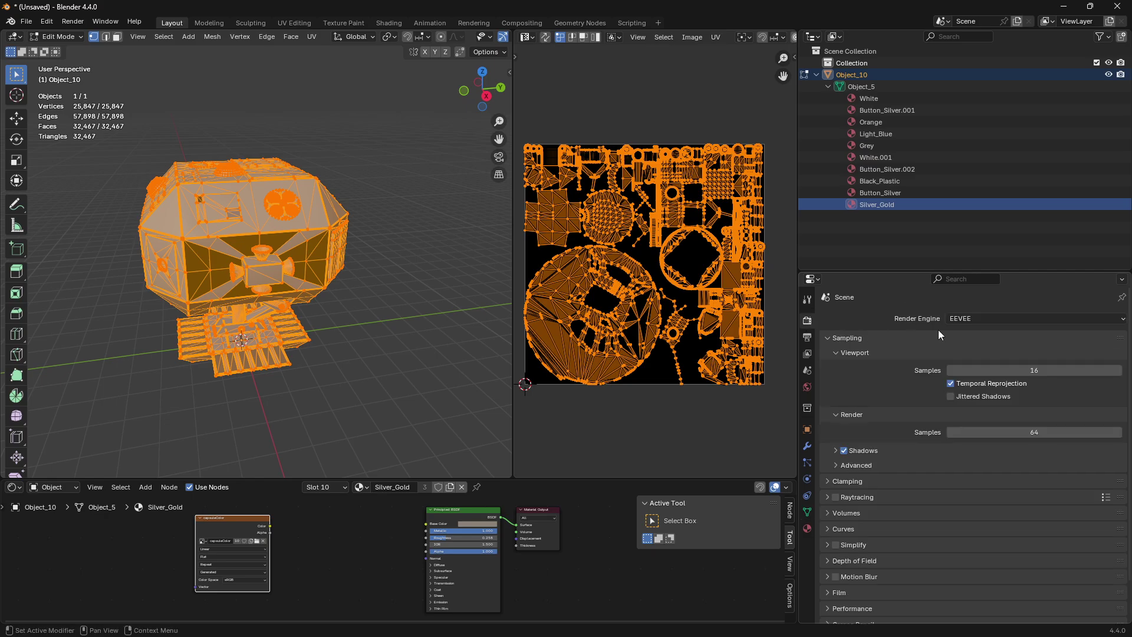
{"action": "left_click", "coordinate": [965, 320]}
{"action": "left_click", "coordinate": [965, 356]}
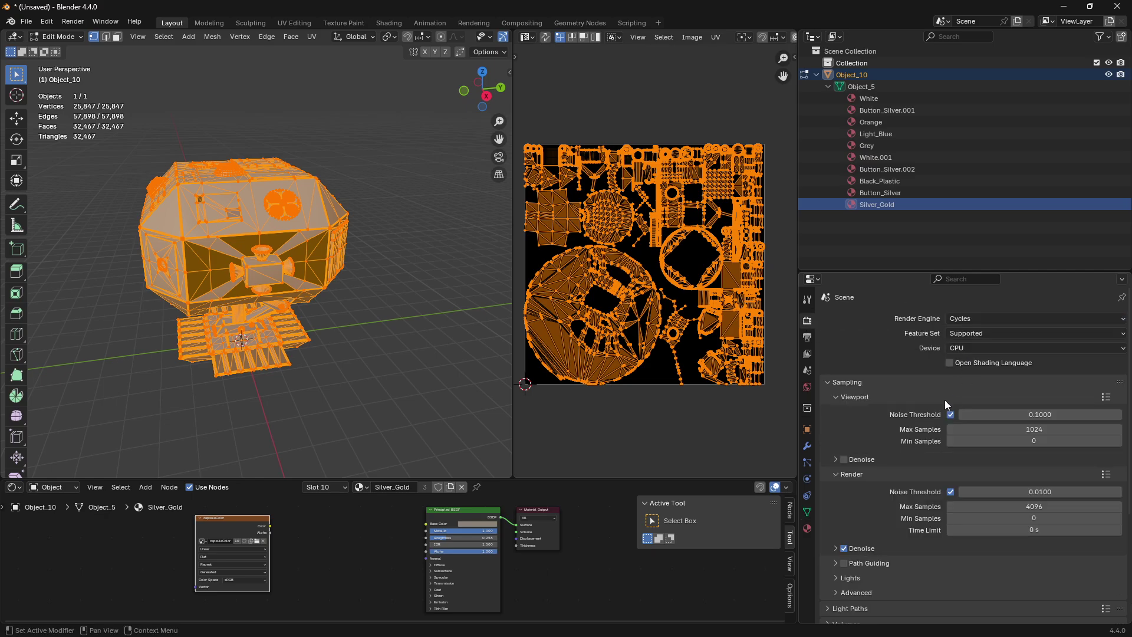
Set both render and viewport max samples to 10.
{"action": "left_click", "coordinate": [1041, 506]}
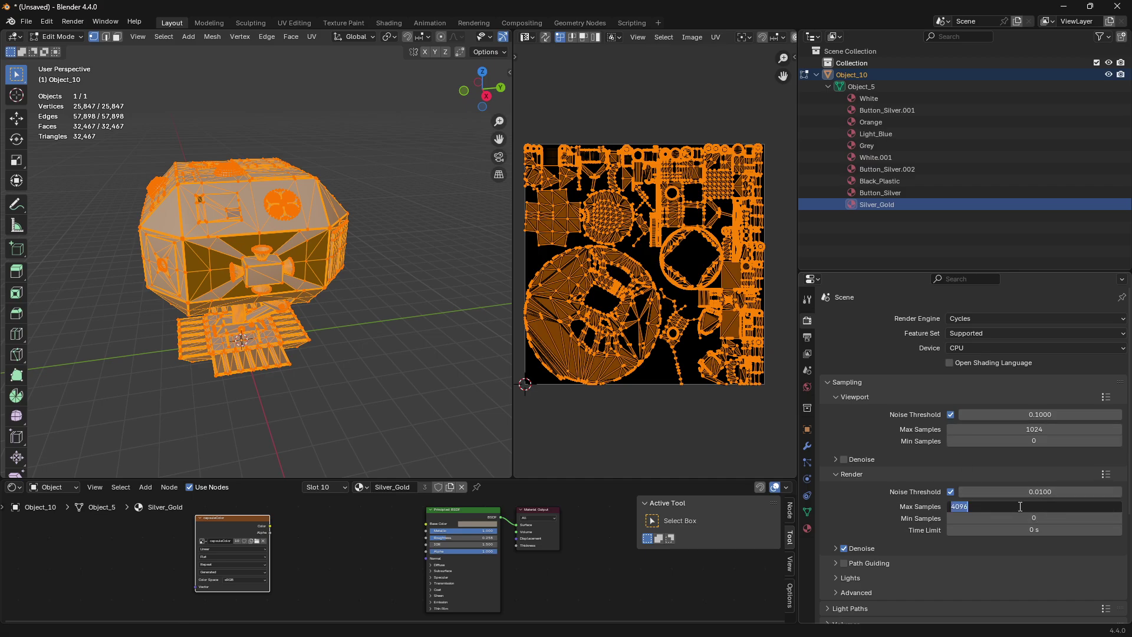
{"action": "type", "text": "10"}
{"action": "key", "text": "Return"}
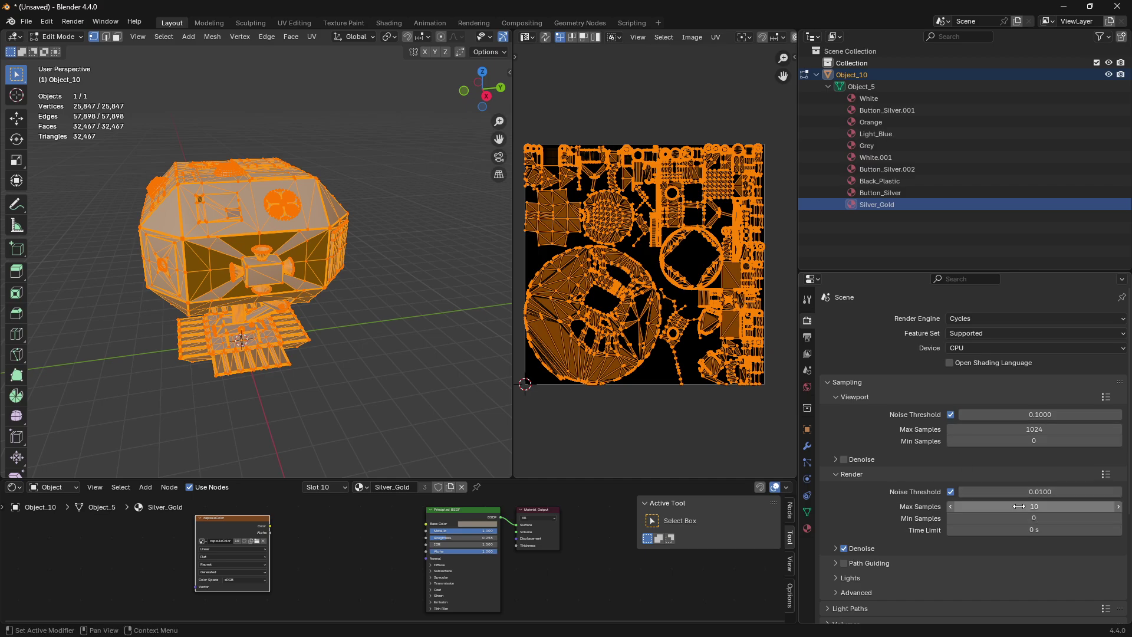
{"action": "left_click", "coordinate": [1019, 428]}
{"action": "type", "text": "10"}
{"action": "key", "text": "Return"}
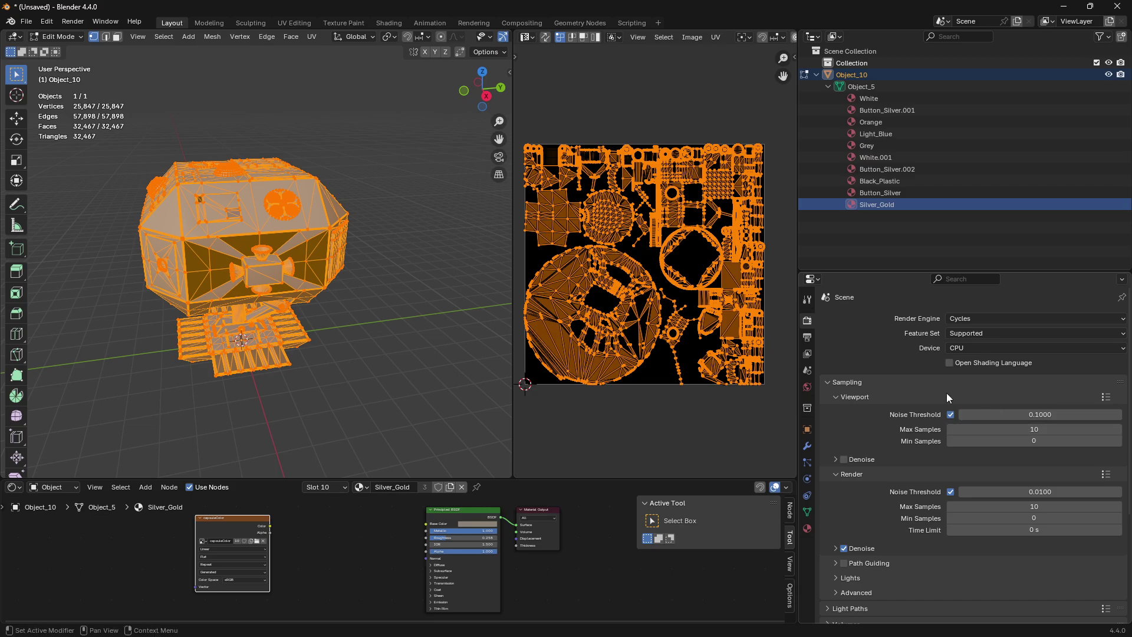
Set Device to GPU Compute and reveal the Bake settings.
{"action": "left_click", "coordinate": [1010, 348]}
{"action": "left_click", "coordinate": [972, 373]}
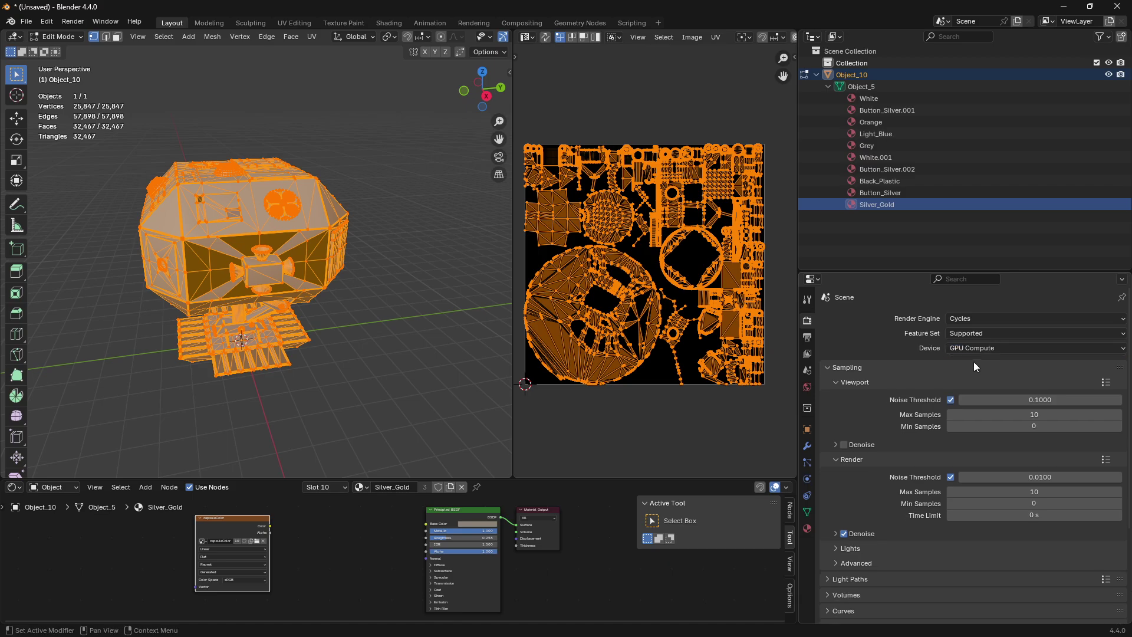
{"action": "left_click", "coordinate": [834, 368]}
{"action": "left_click", "coordinate": [836, 496]}
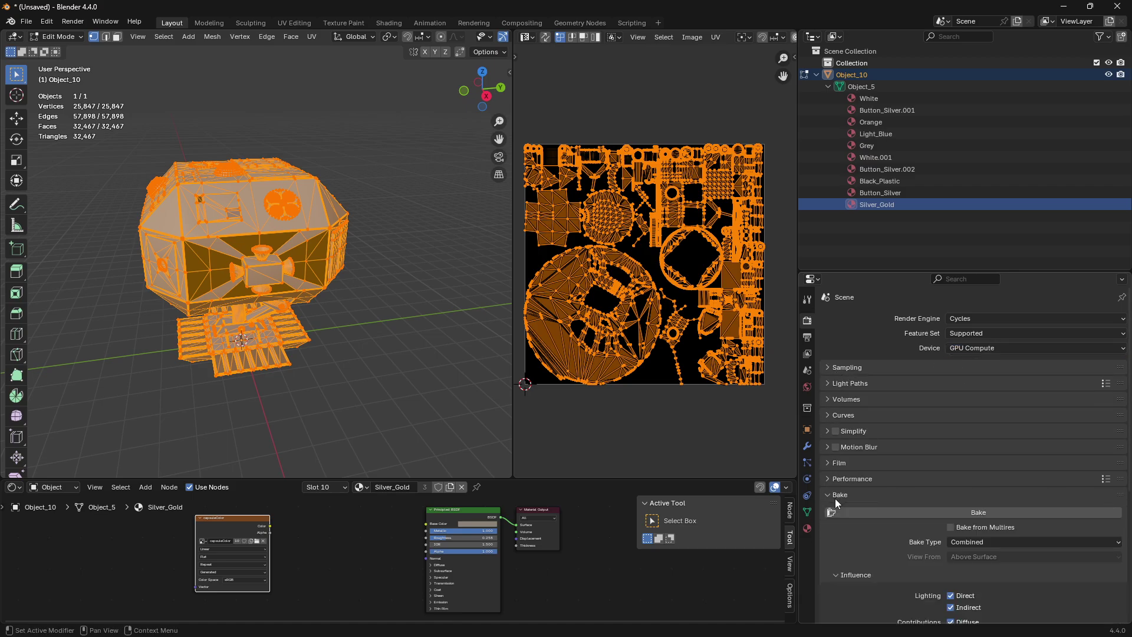
Return to Object Mode and set Bake Type to Diffuse with indirect lighting excluded.
{"action": "left_click", "coordinate": [59, 37]}
{"action": "left_click", "coordinate": [54, 42]}
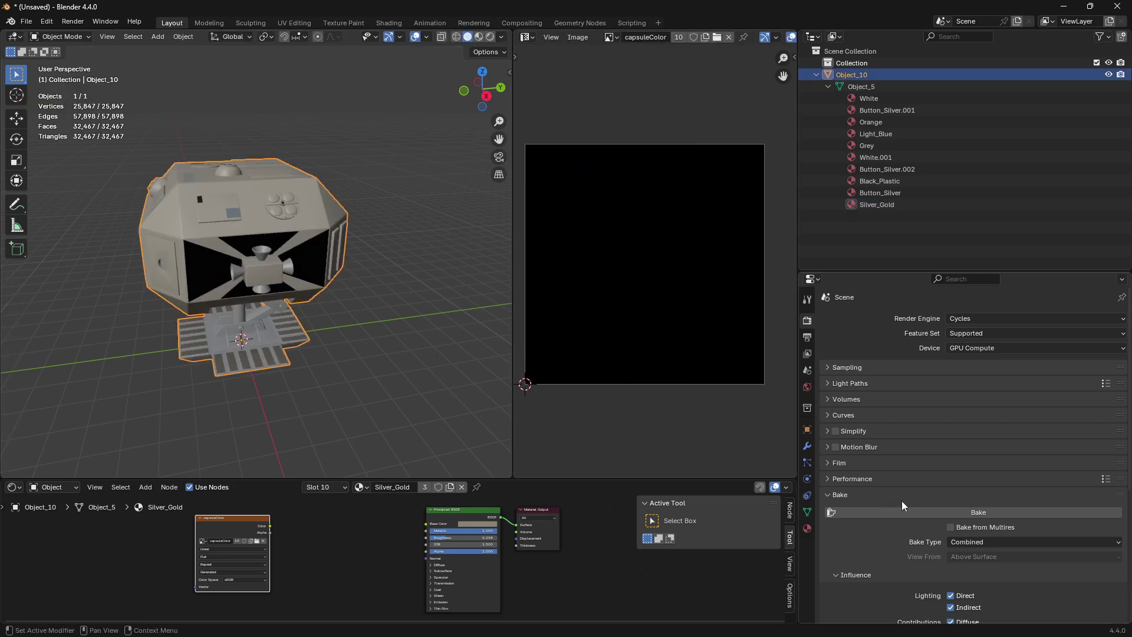
{"action": "scroll", "coordinate": [921, 528], "scroll_direction": "down", "scroll_amount": 5}
{"action": "left_click", "coordinate": [964, 425]}
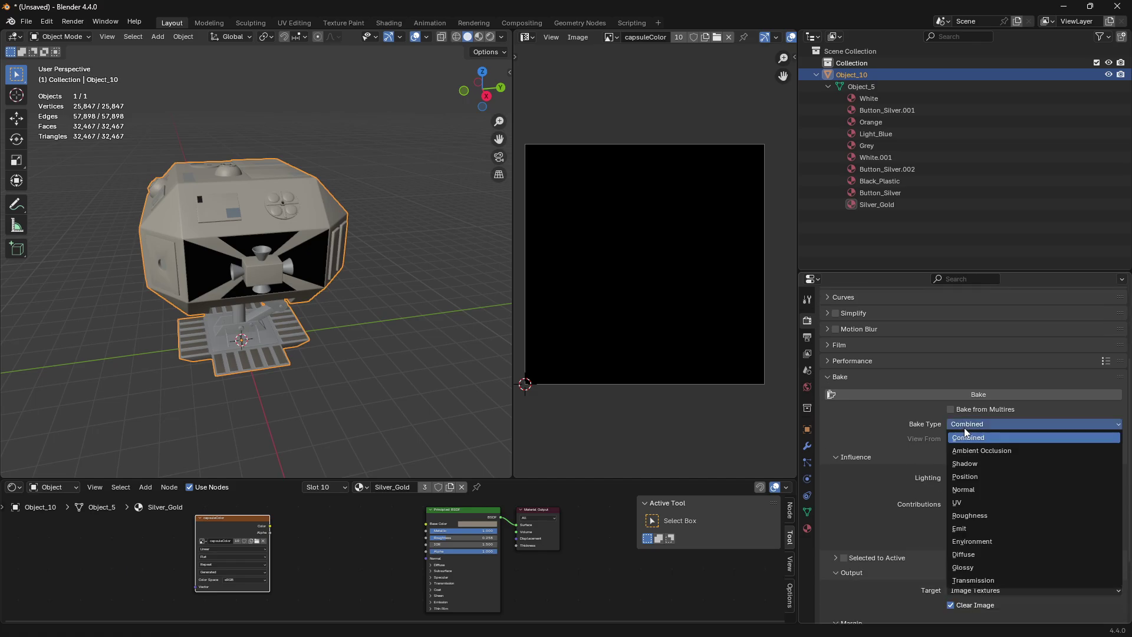
{"action": "left_click", "coordinate": [965, 543]}
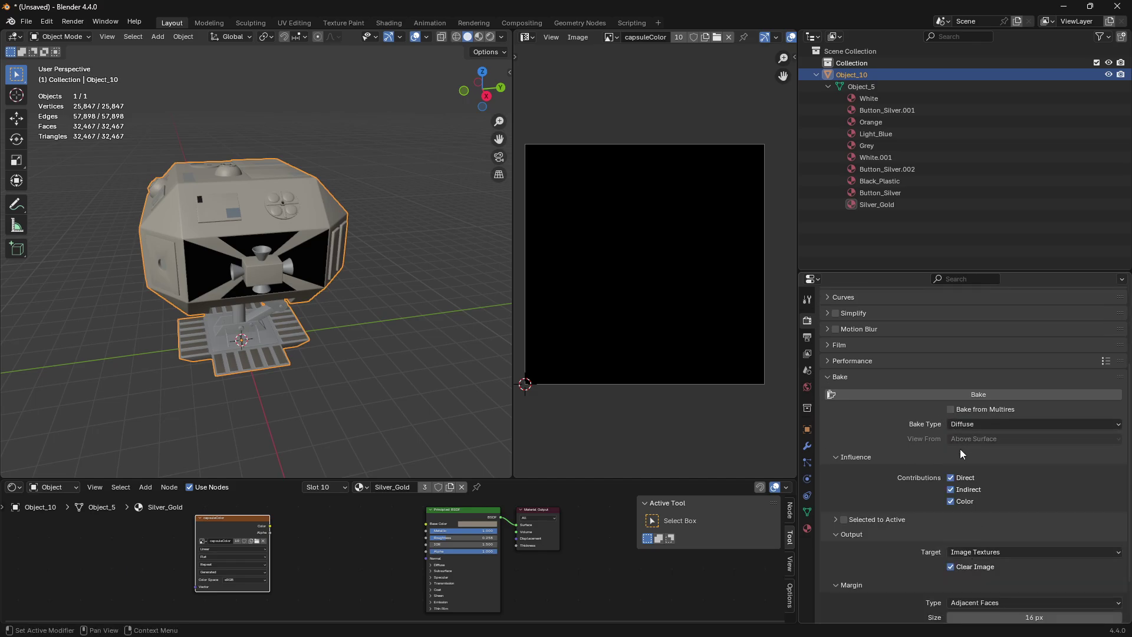
{"action": "left_click", "coordinate": [951, 488]}
Bake the colour-only diffuse into capsuleColor and look over the baked texture.
{"action": "left_click", "coordinate": [956, 395]}
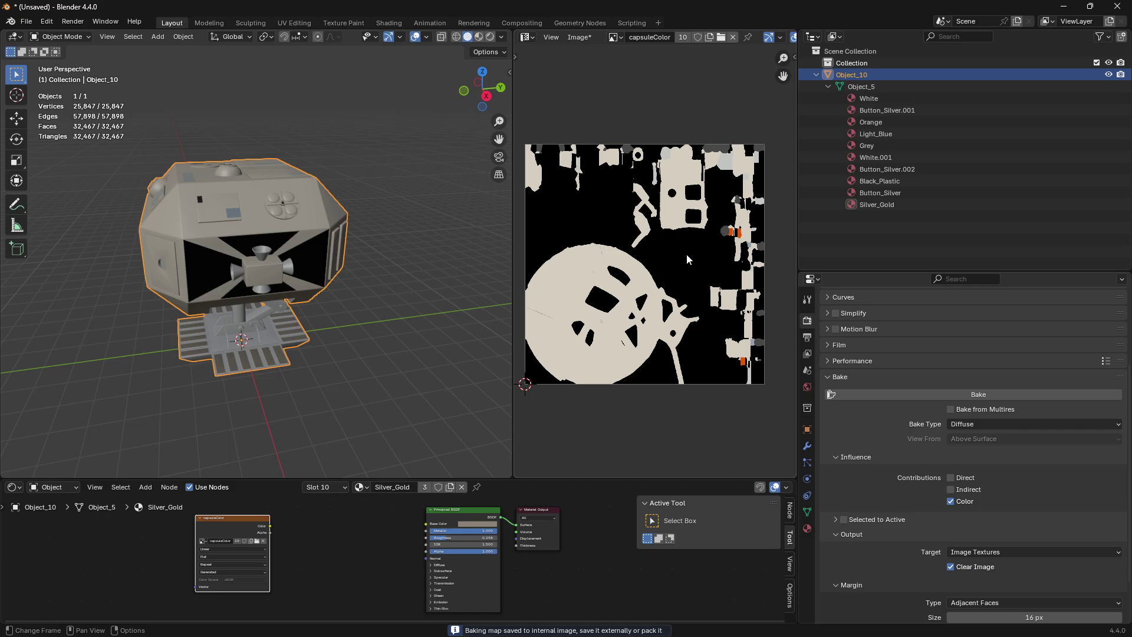
{"action": "scroll", "coordinate": [687, 254], "scroll_direction": "up", "scroll_amount": 3}
{"action": "scroll", "coordinate": [692, 252], "scroll_direction": "down", "scroll_amount": 3}
{"action": "middle_click_drag", "start_coordinate": [640, 229], "coordinate": [645, 286]}
{"action": "scroll", "coordinate": [678, 271], "scroll_direction": "up", "scroll_amount": 4}
{"action": "scroll", "coordinate": [720, 276], "scroll_direction": "down", "scroll_amount": 5}
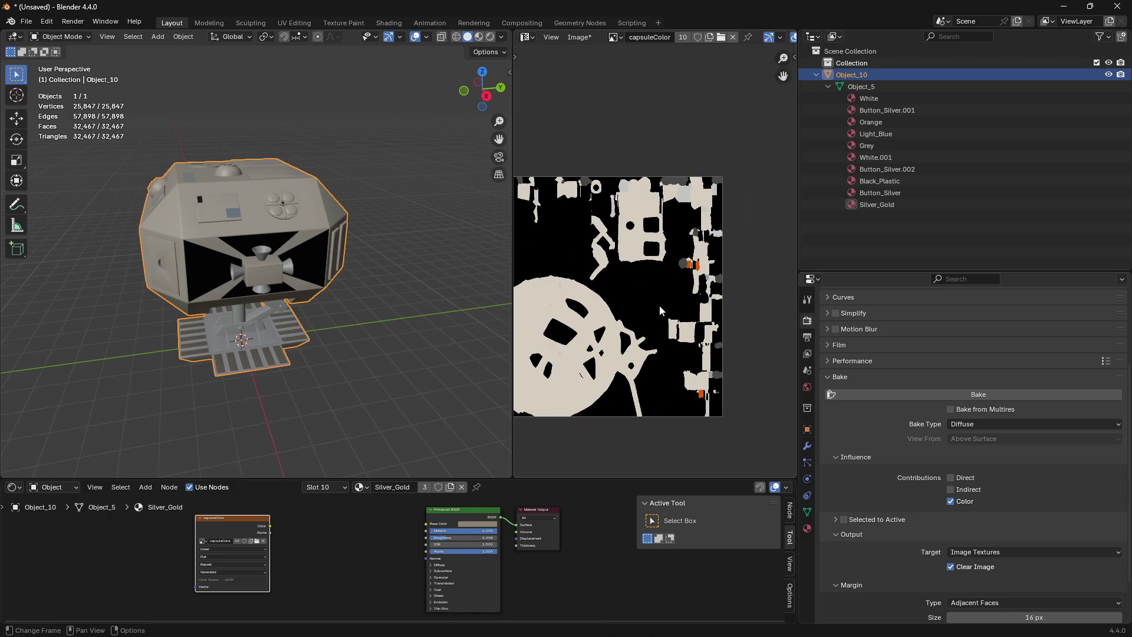
Save the baked image as spaceCapsuleColor in the Desktop folder.
{"action": "left_click", "coordinate": [579, 37]}
{"action": "left_click", "coordinate": [617, 165]}
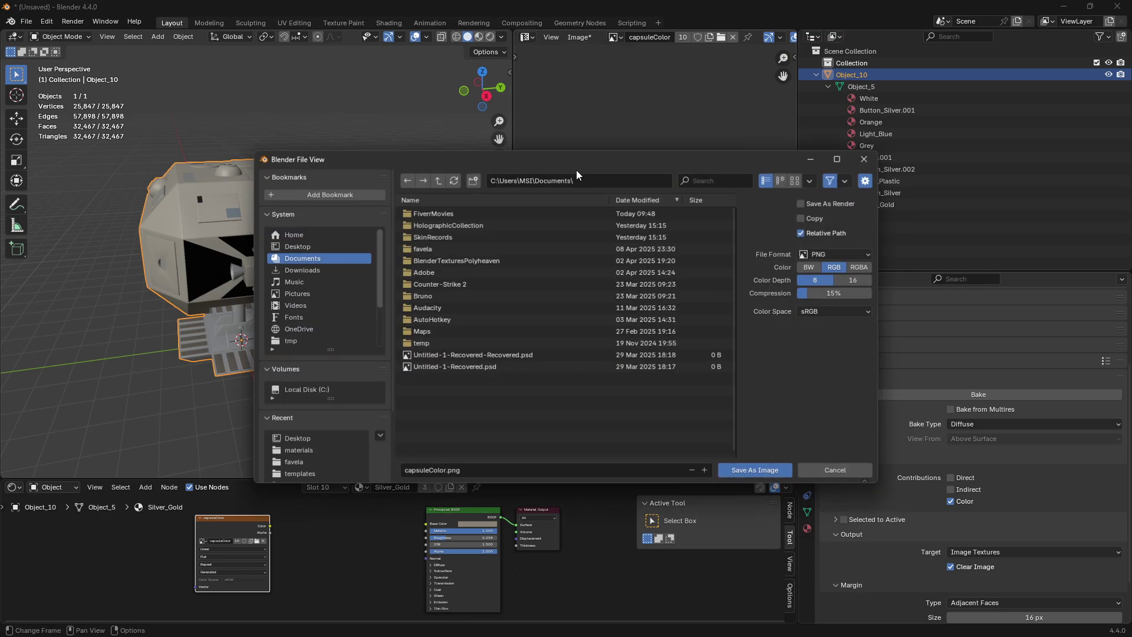
{"action": "left_click", "coordinate": [319, 246]}
{"action": "left_click", "coordinate": [448, 237]}
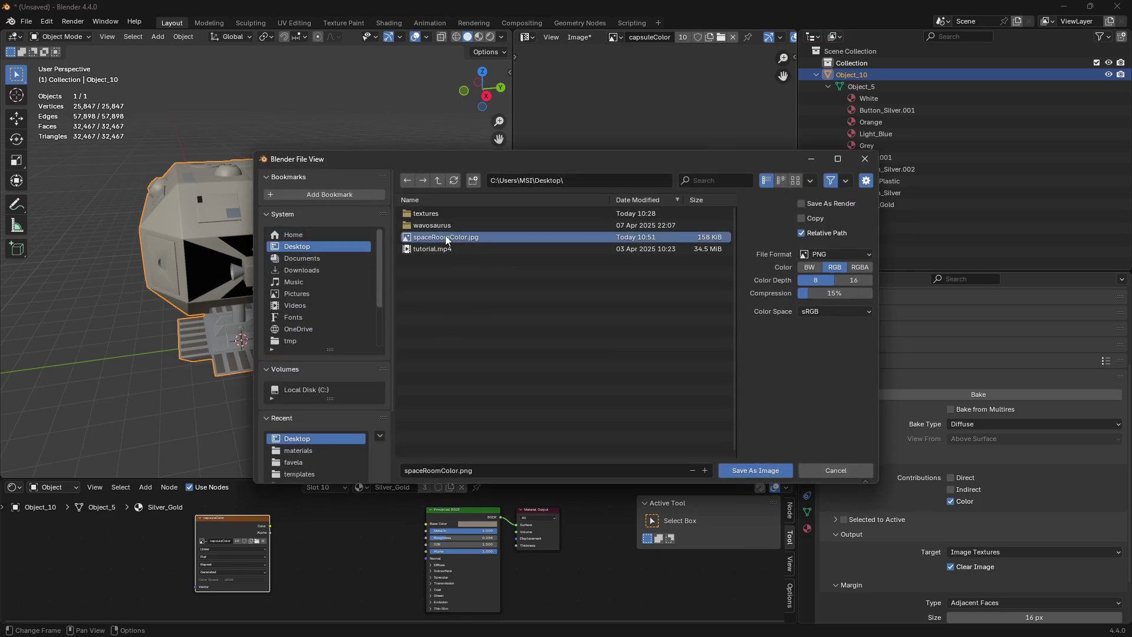
{"action": "left_click", "coordinate": [440, 471]}
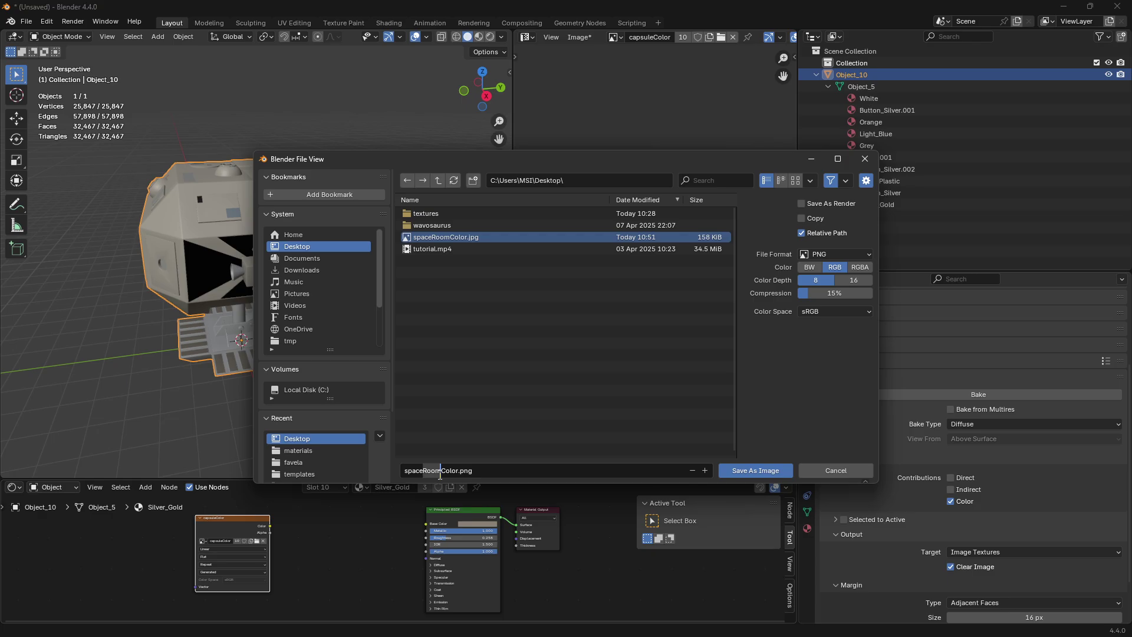
{"action": "type", "text": "Capsule"}
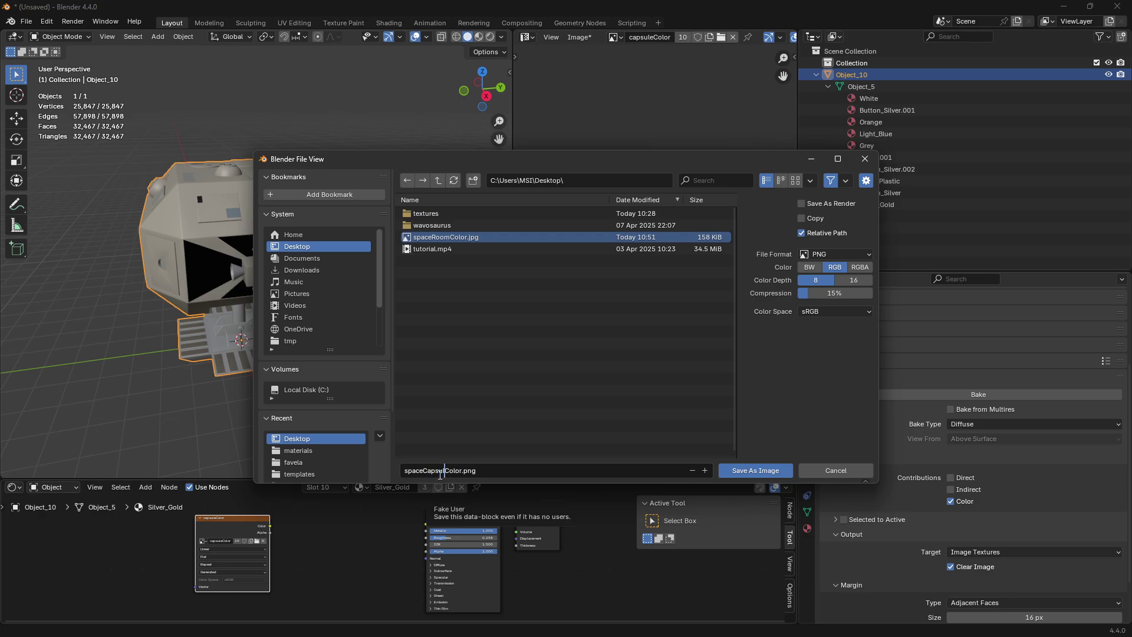
{"action": "left_click_drag", "start_coordinate": [448, 470], "coordinate": [466, 470]}
Set the file format to JPEG at 90% quality.
{"action": "left_click", "coordinate": [867, 253]}
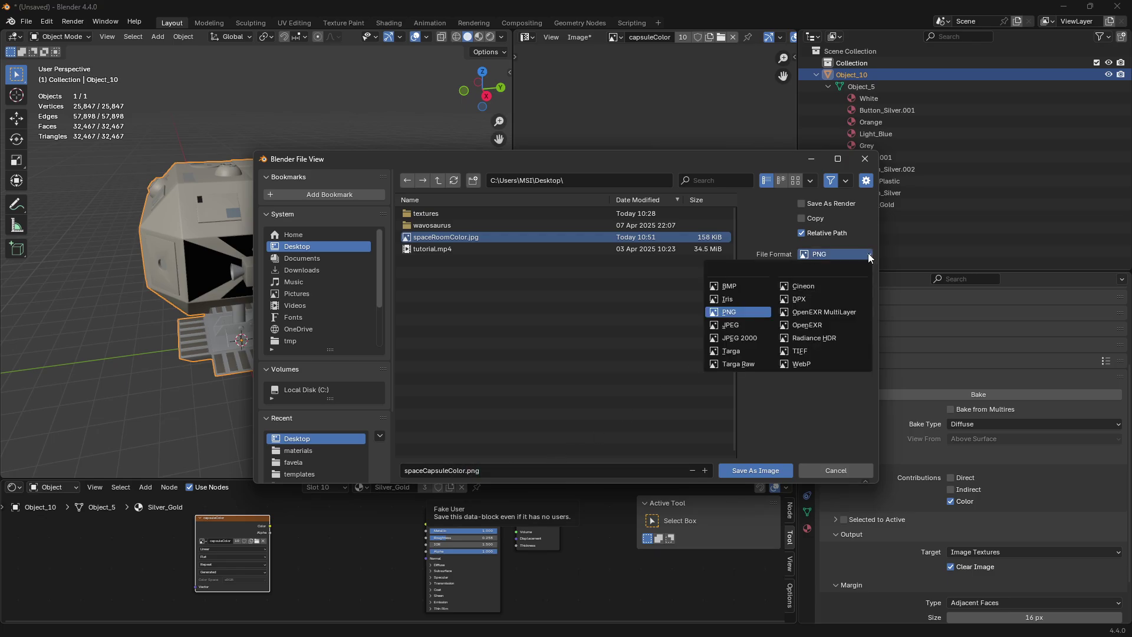
{"action": "left_click", "coordinate": [736, 322]}
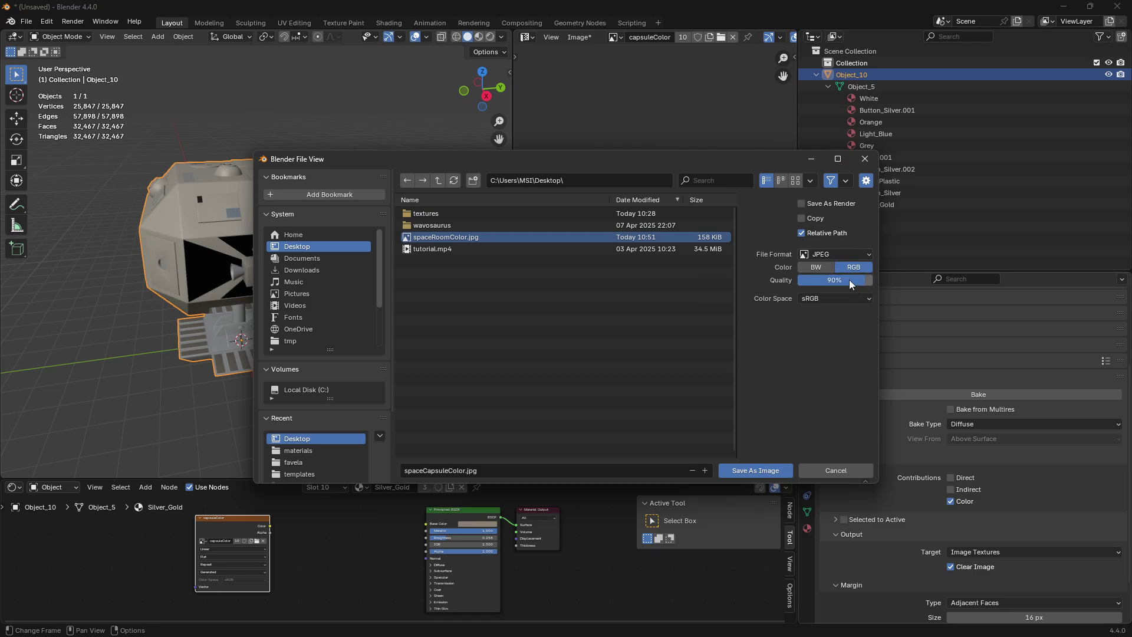
{"action": "left_click", "coordinate": [824, 255]}
{"action": "left_click", "coordinate": [833, 255]}
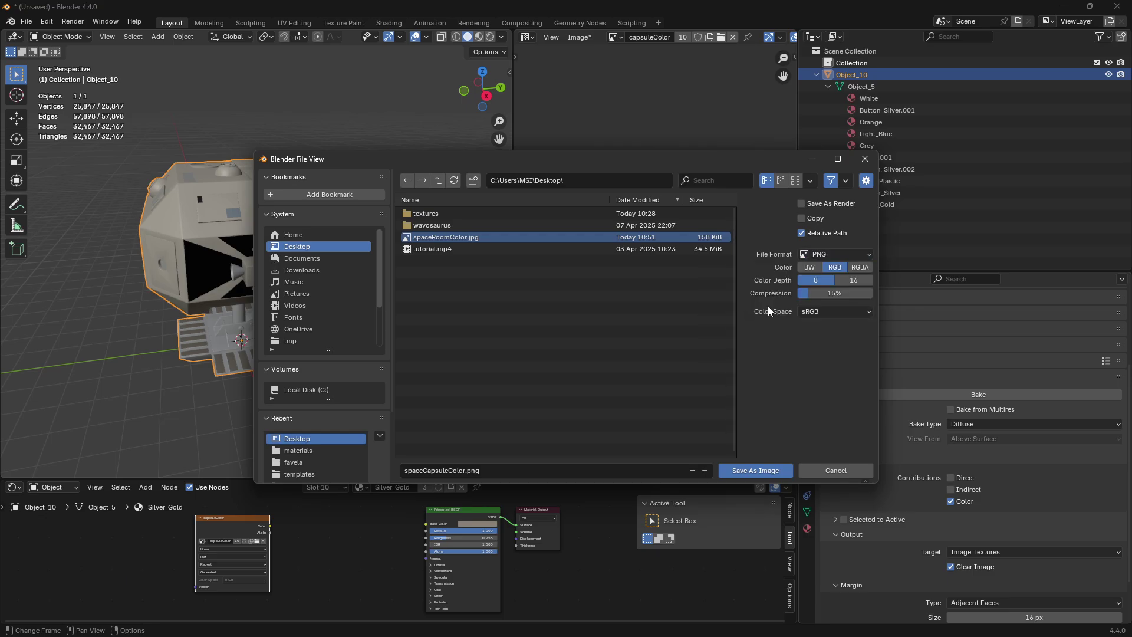
{"action": "left_click", "coordinate": [826, 255]}
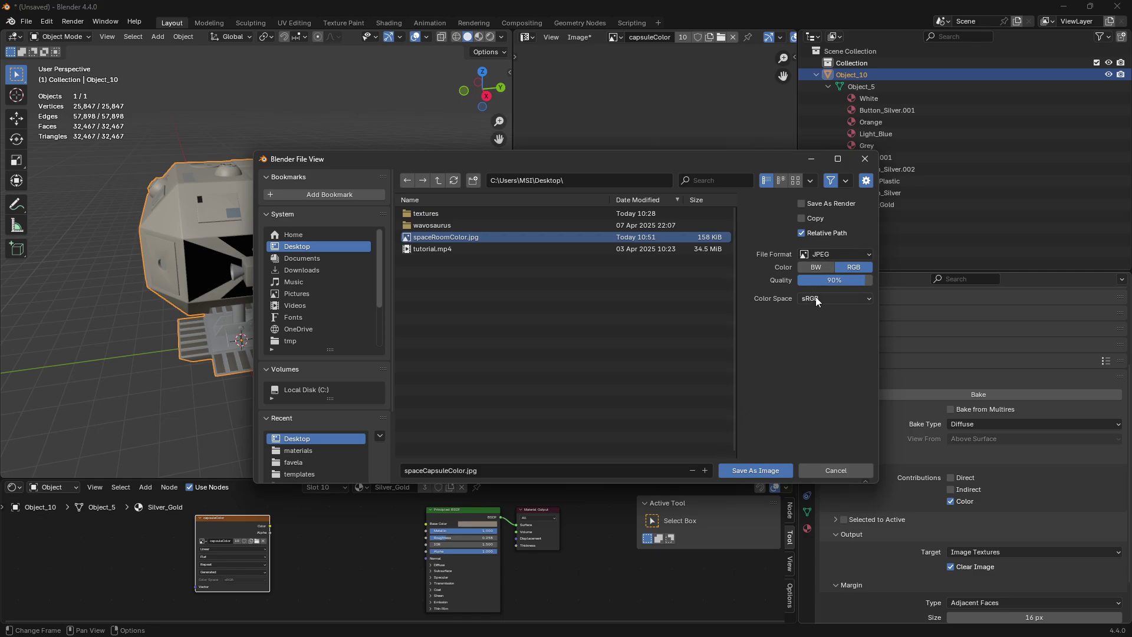
Save spaceCapsuleColor.jpg, then bake a Normal map into the capsule image.
{"action": "left_click", "coordinate": [757, 470]}
{"action": "left_click", "coordinate": [980, 425]}
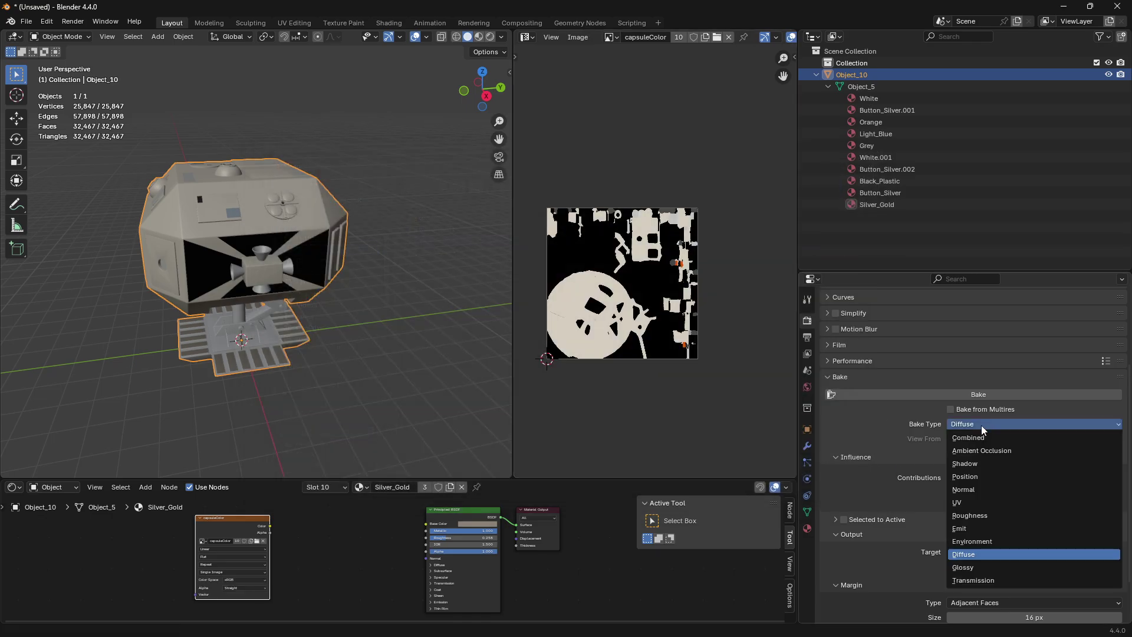
{"action": "left_click", "coordinate": [969, 487]}
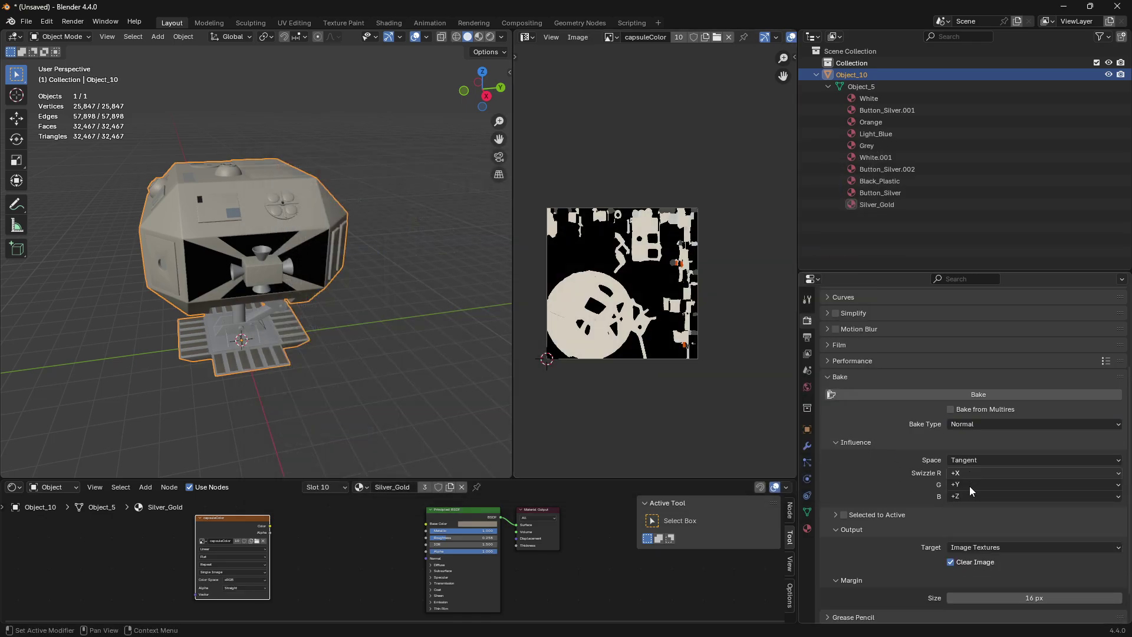
{"action": "left_click", "coordinate": [985, 396]}
{"action": "scroll", "coordinate": [644, 241], "scroll_direction": "up", "scroll_amount": 5}
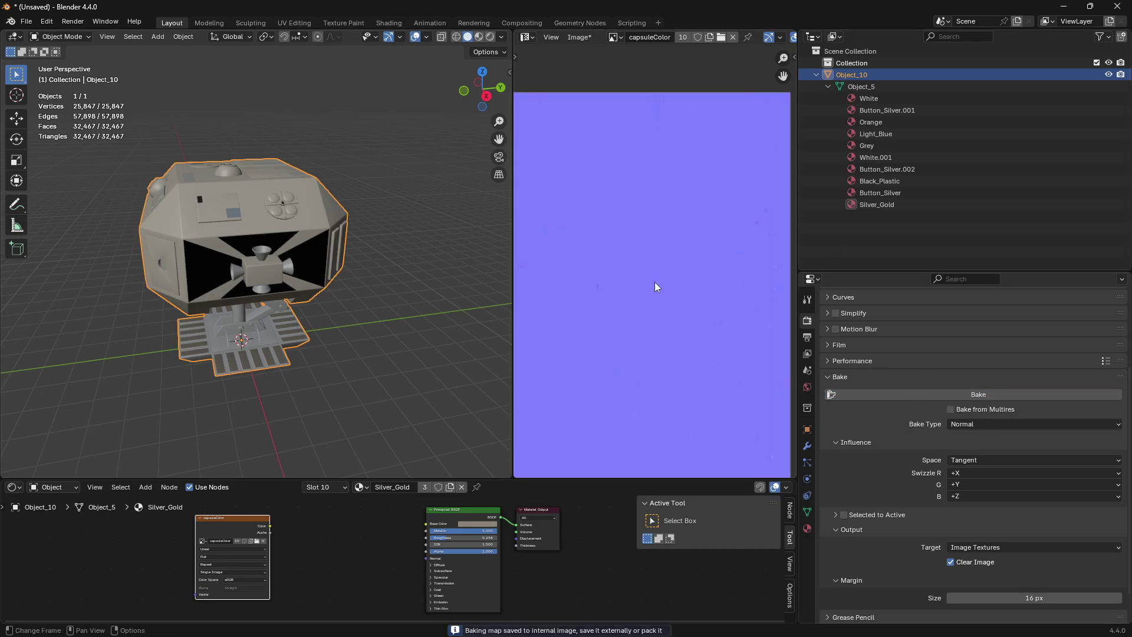
{"action": "scroll", "coordinate": [641, 292], "scroll_direction": "down", "scroll_amount": 4}
Bake a Roughness map instead and pan across the greyscale result.
{"action": "left_click", "coordinate": [997, 424]}
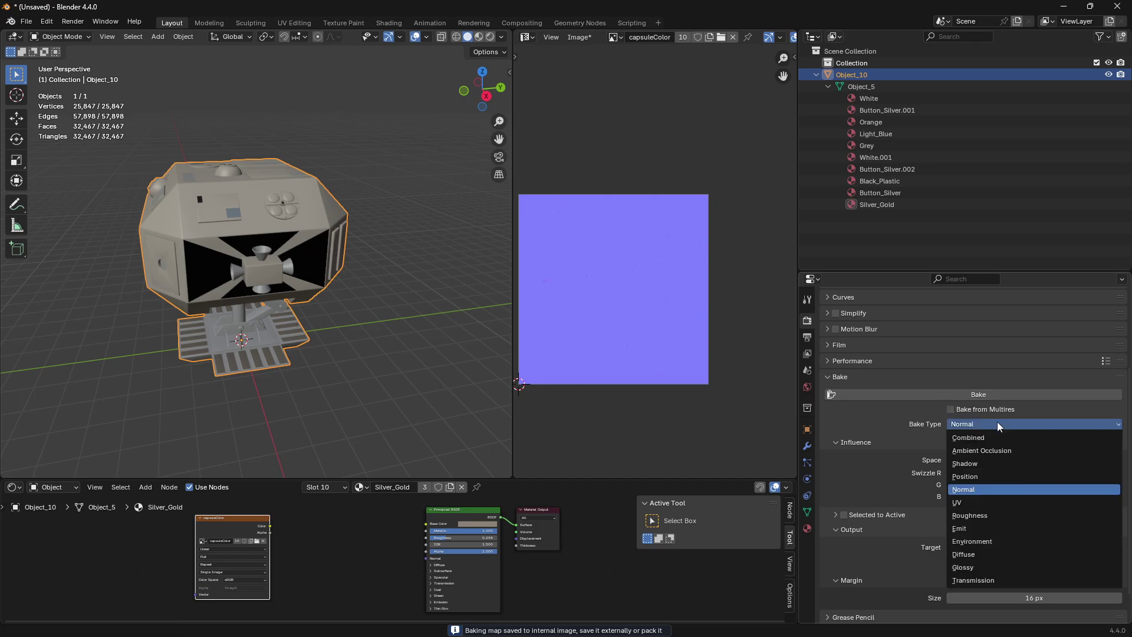
{"action": "left_click", "coordinate": [989, 517]}
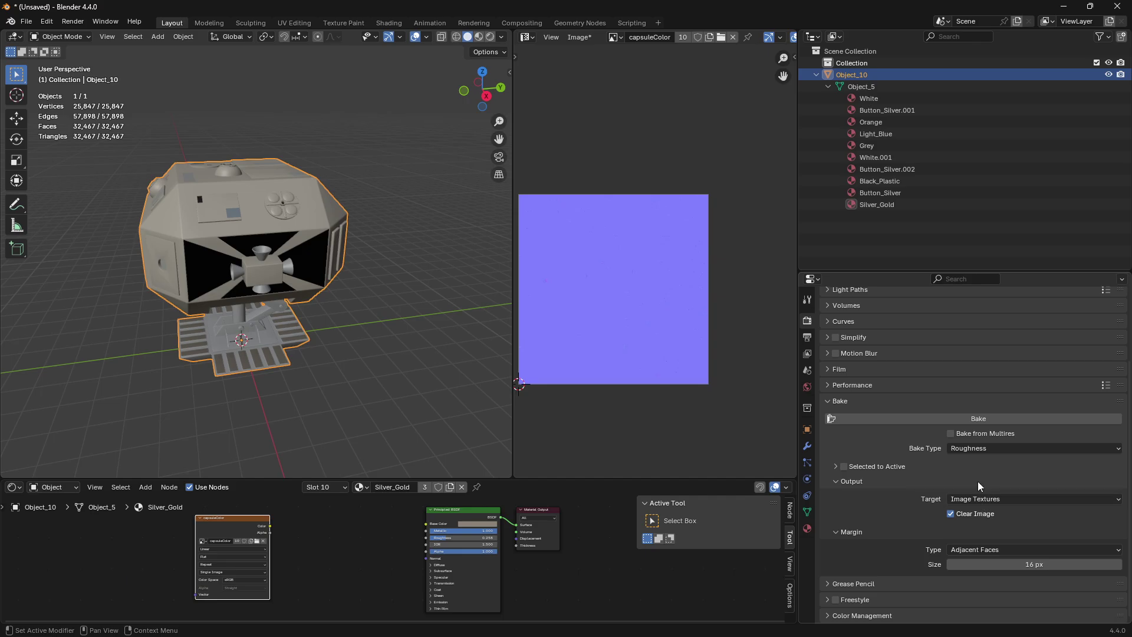
{"action": "left_click", "coordinate": [972, 420]}
{"action": "scroll", "coordinate": [571, 402], "scroll_direction": "up", "scroll_amount": 3}
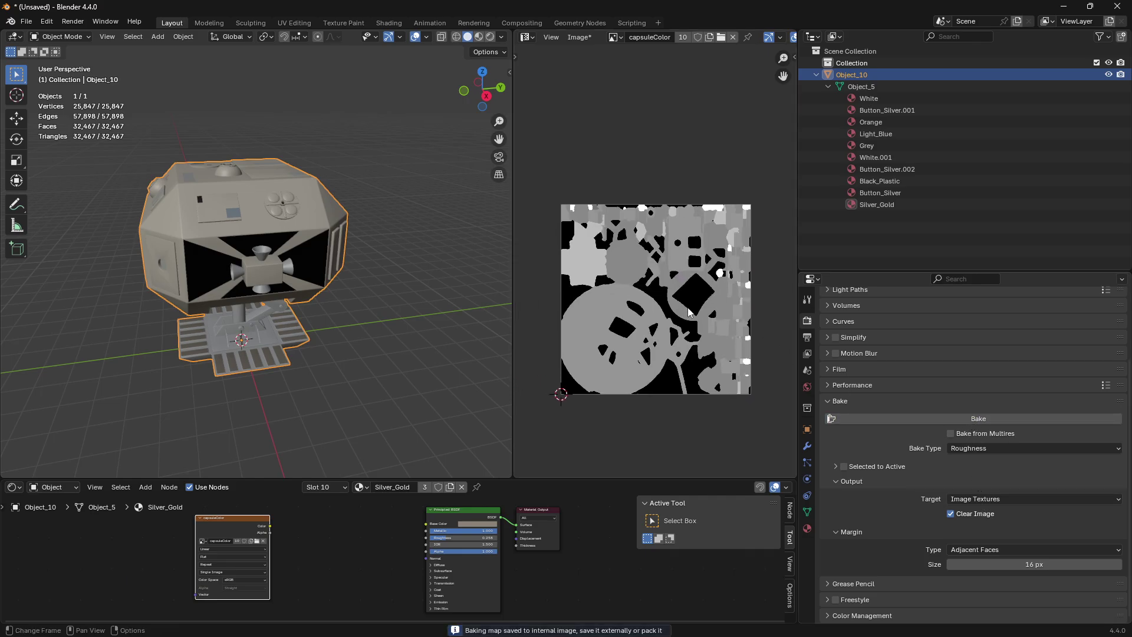
{"action": "scroll", "coordinate": [645, 377], "scroll_direction": "up", "scroll_amount": 4}
{"action": "scroll", "coordinate": [645, 377], "scroll_direction": "down", "scroll_amount": 5}
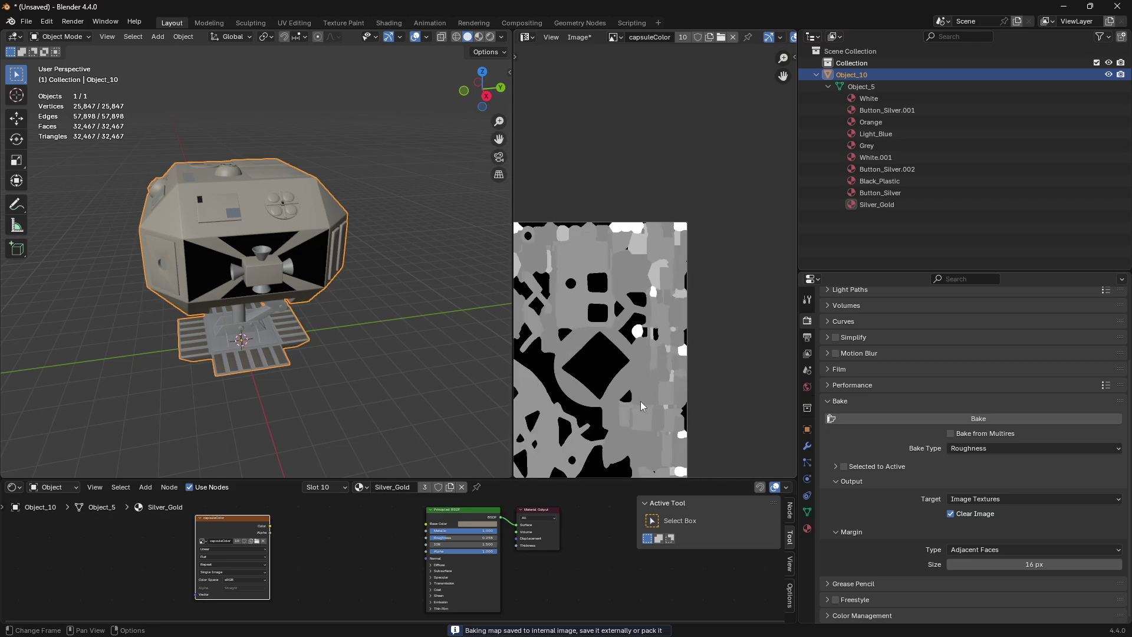
{"action": "middle_click_drag", "start_coordinate": [641, 401], "coordinate": [723, 307]}
{"action": "middle_click_drag", "start_coordinate": [558, 279], "coordinate": [655, 362]}
{"action": "scroll", "coordinate": [629, 364], "scroll_direction": "up", "scroll_amount": 8}
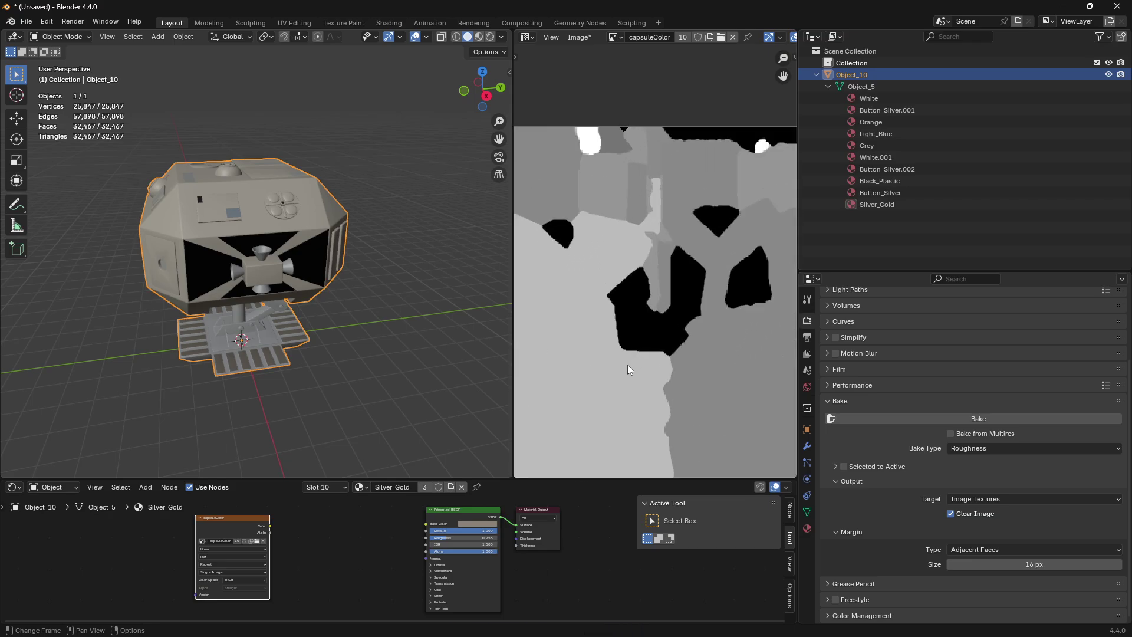
{"action": "scroll", "coordinate": [626, 365], "scroll_direction": "down", "scroll_amount": 6}
Rename the save file from spaceCapsuleColor to spaceCapsuleRough.jpg and write it to the Desktop.
{"action": "scroll", "coordinate": [661, 368], "scroll_direction": "down", "scroll_amount": 3}
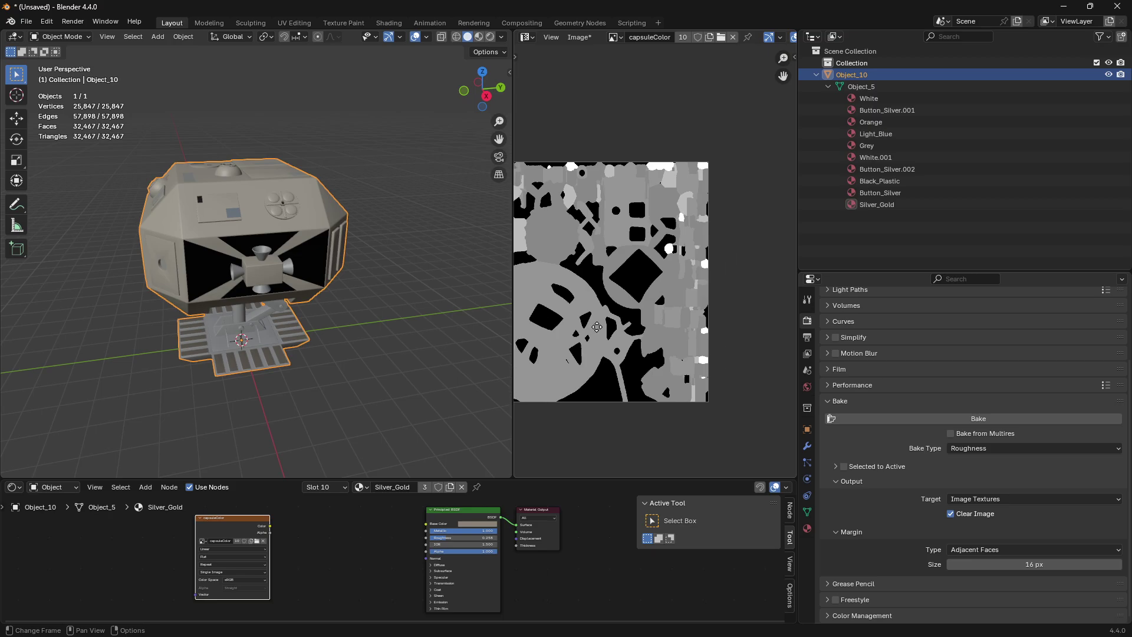
{"action": "scroll", "coordinate": [647, 351], "scroll_direction": "up", "scroll_amount": 2}
{"action": "scroll", "coordinate": [647, 352], "scroll_direction": "down", "scroll_amount": 2}
{"action": "left_click", "coordinate": [579, 38]}
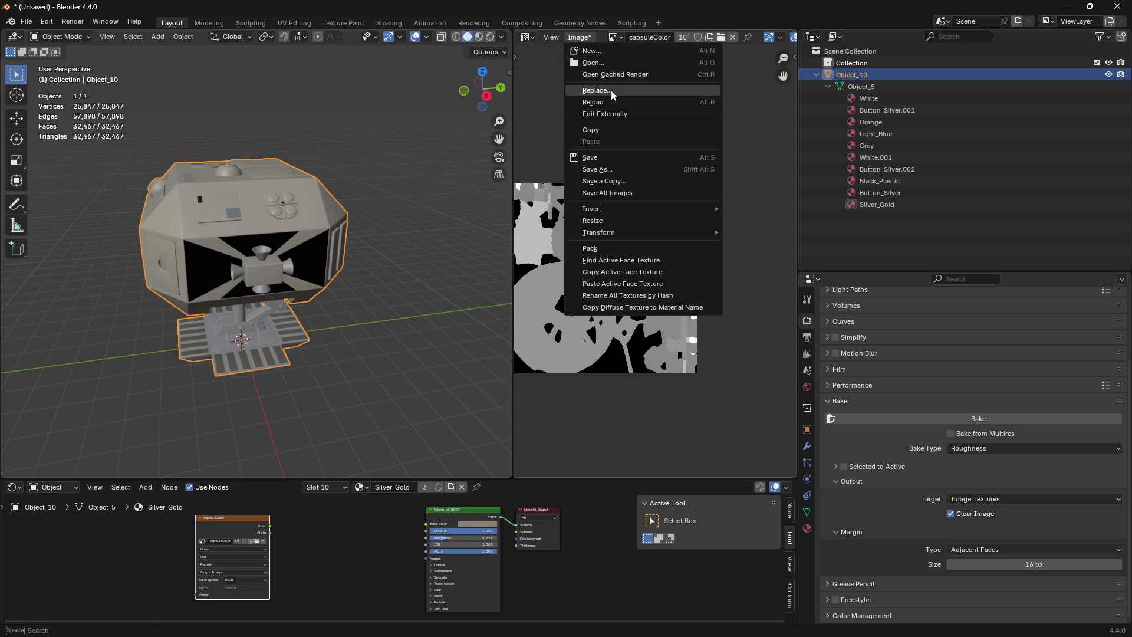
{"action": "left_click", "coordinate": [604, 167]}
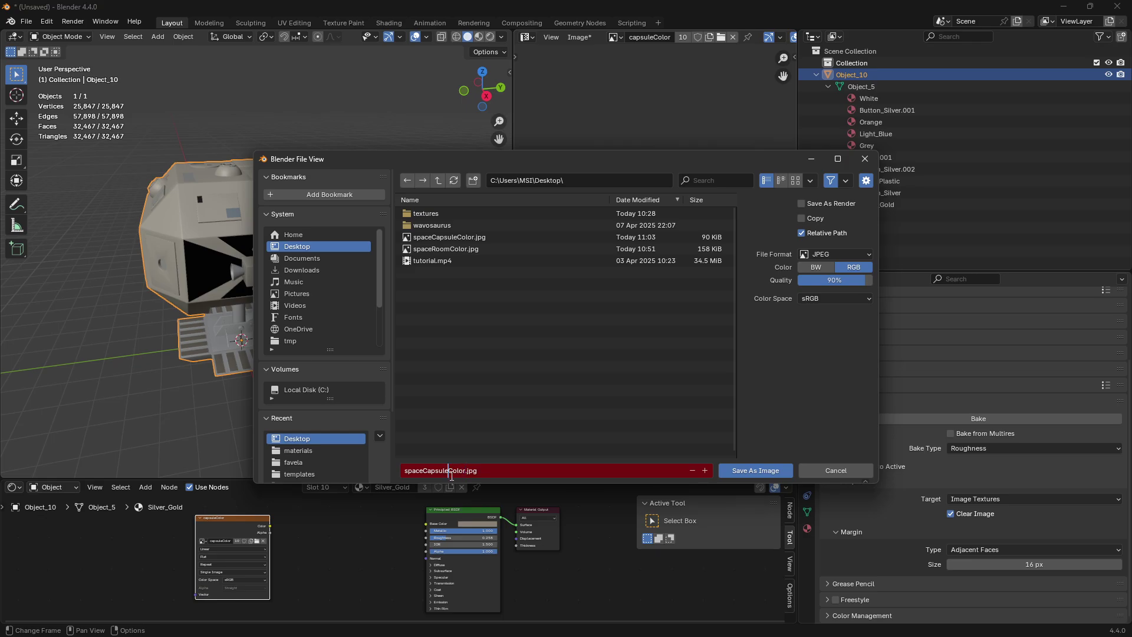
{"action": "type", "text": "Rough"}
{"action": "key", "text": "Delete"}
{"action": "left_click", "coordinate": [752, 472]}
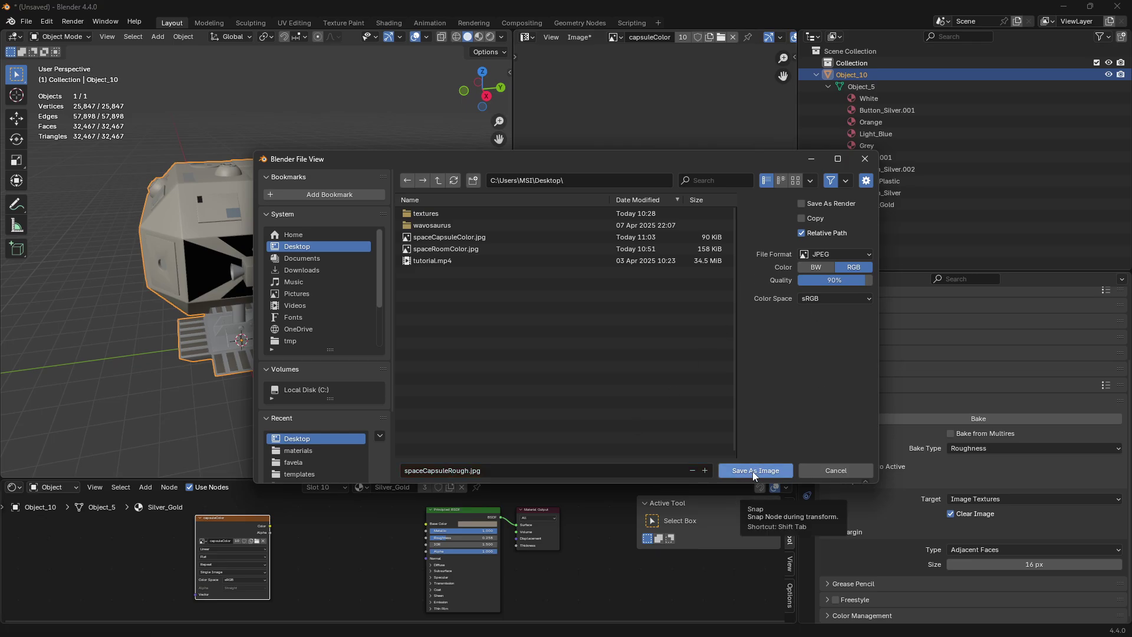
{"action": "left_click", "coordinate": [752, 472]}
{"action": "left_click", "coordinate": [976, 449]}
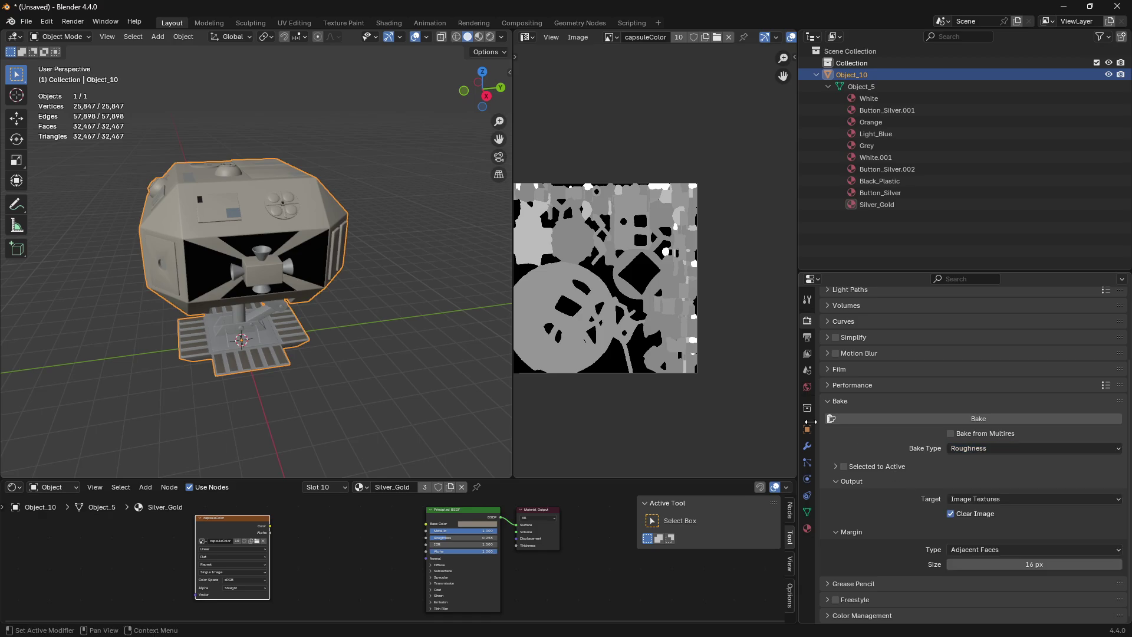
Delete the original UVMap from Object_10's mesh data.
{"action": "scroll", "coordinate": [599, 261], "scroll_direction": "down", "scroll_amount": 2}
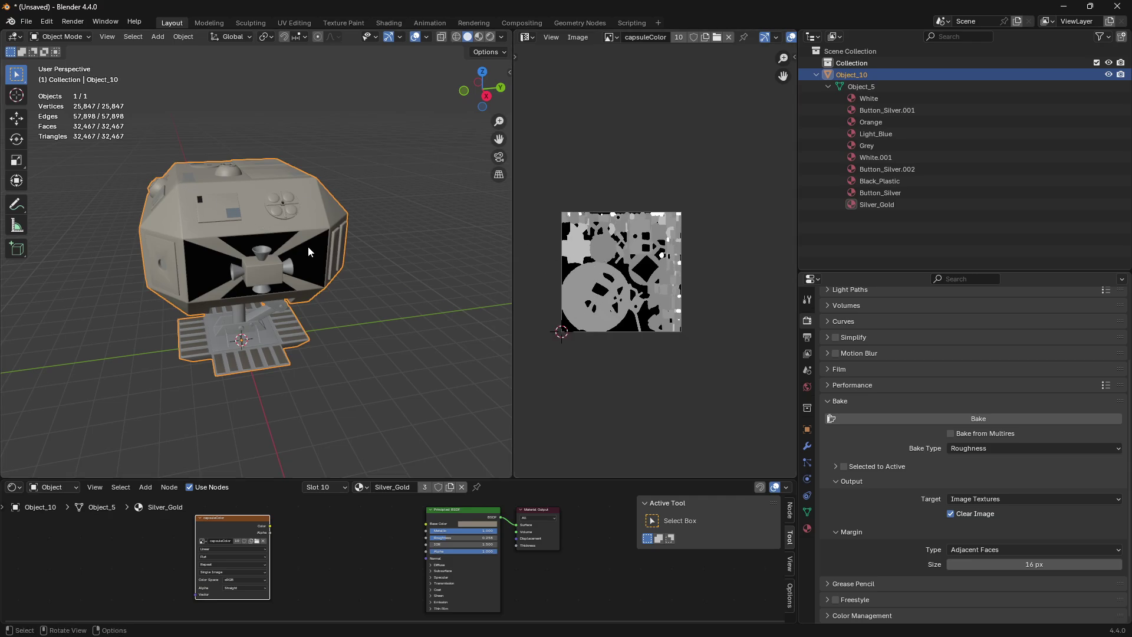
{"action": "left_click", "coordinate": [807, 512]}
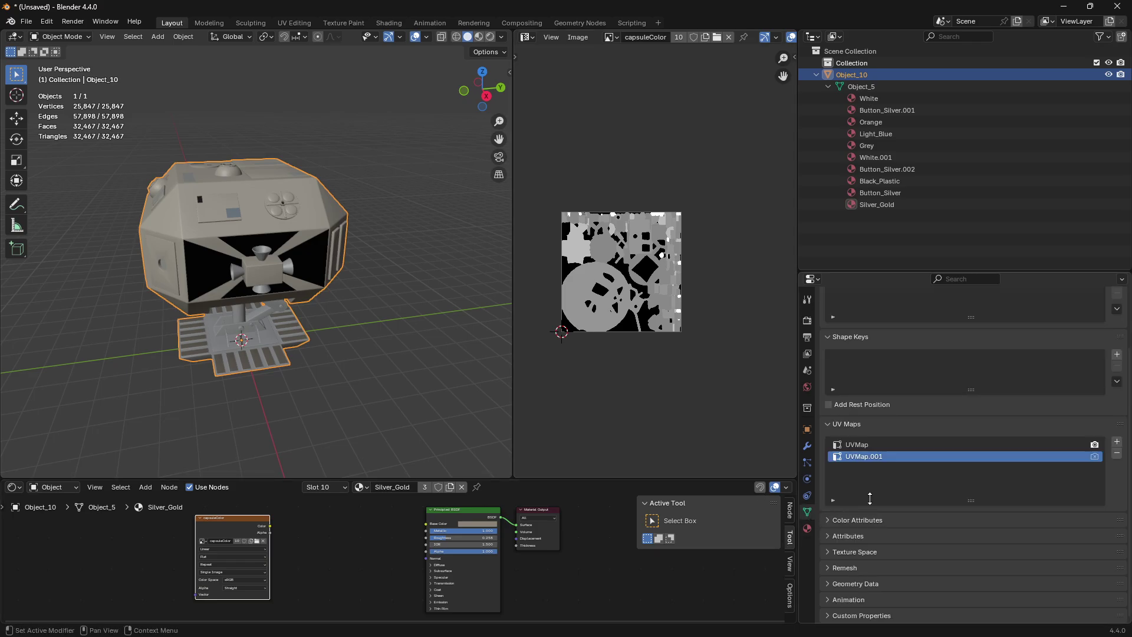
{"action": "left_click", "coordinate": [1073, 446]}
{"action": "left_click", "coordinate": [1117, 453]}
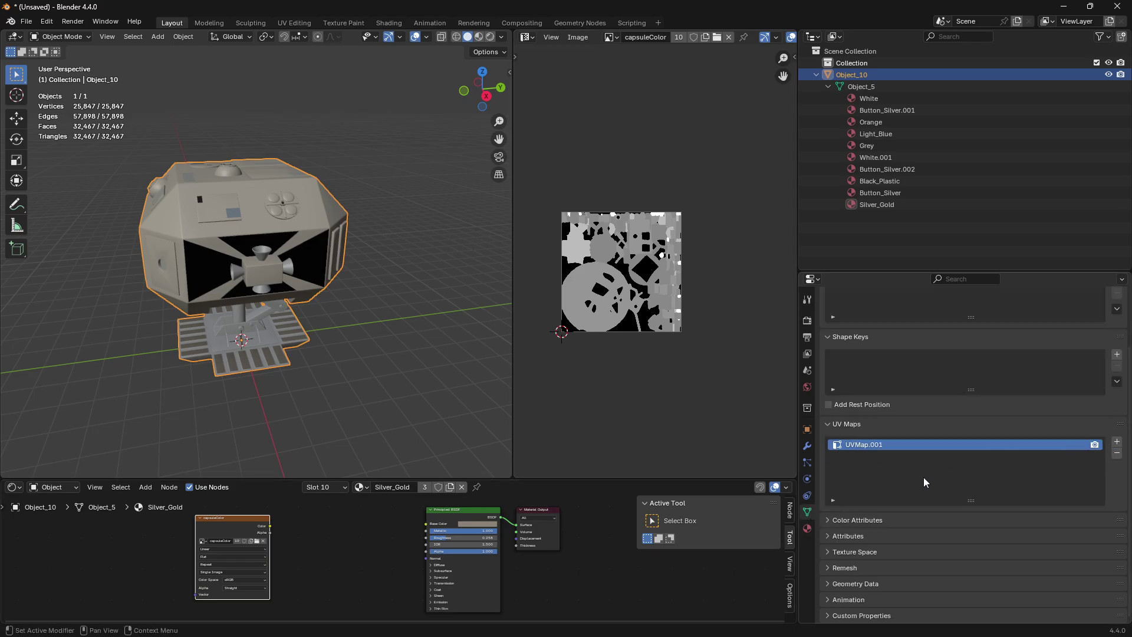
Remove the four old material slots and add a single new Material.001, then show the desktop.
{"action": "left_click", "coordinate": [808, 529]}
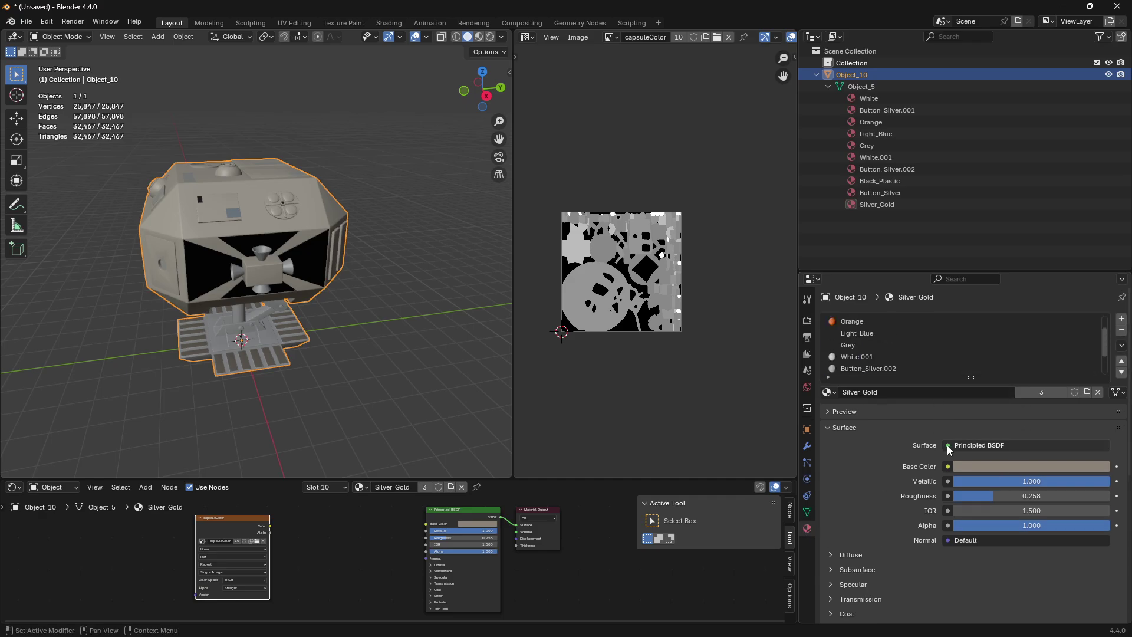
{"action": "left_click", "coordinate": [1022, 322]}
{"action": "left_click", "coordinate": [1120, 332]}
{"action": "left_click", "coordinate": [1121, 332]}
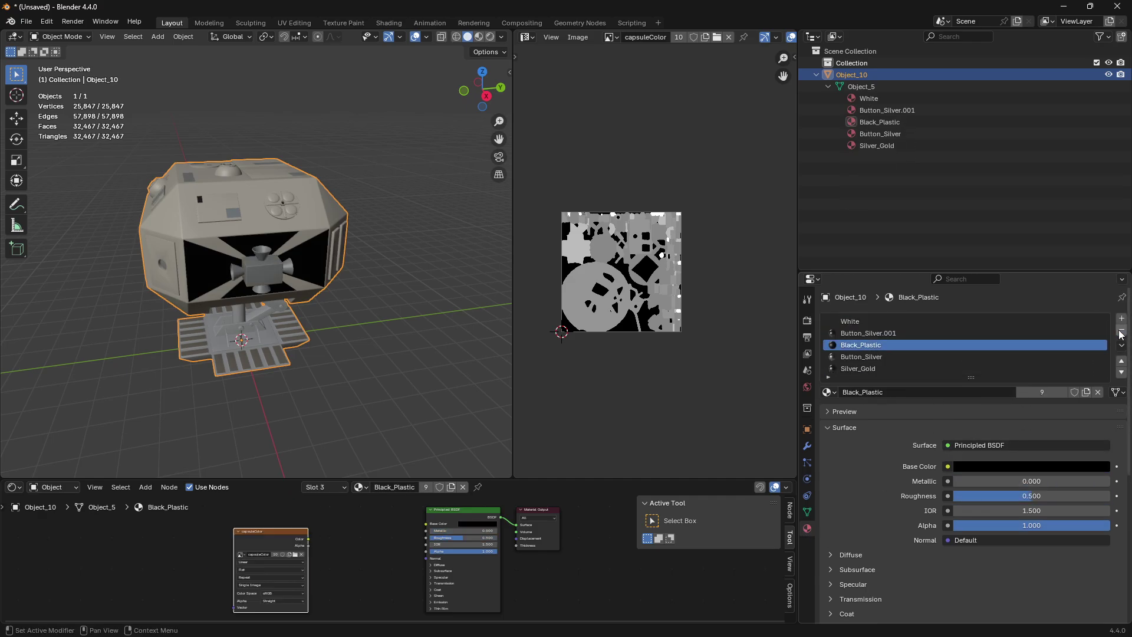
{"action": "left_click", "coordinate": [1121, 333]}
{"action": "left_click", "coordinate": [1121, 333]}
{"action": "left_click", "coordinate": [1010, 366]}
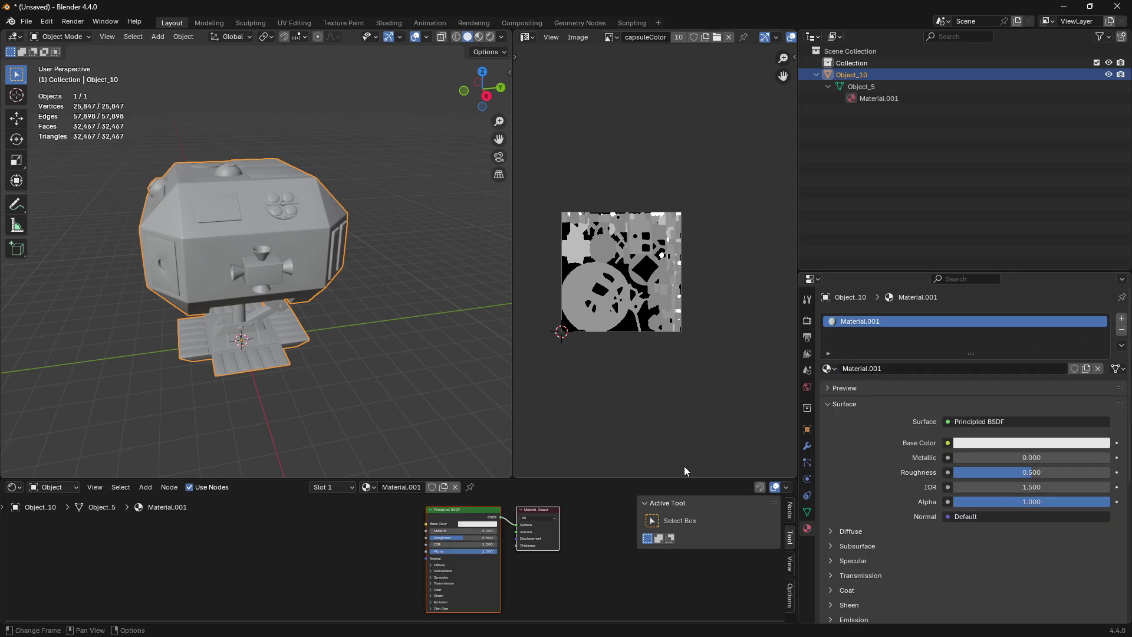
{"action": "key", "text": "super+d"}
Delete spaceRoomColor.jpg from the desktop and bring the spaceCapsule texture files into Blender's node editor.
{"action": "left_click", "coordinate": [21, 486]}
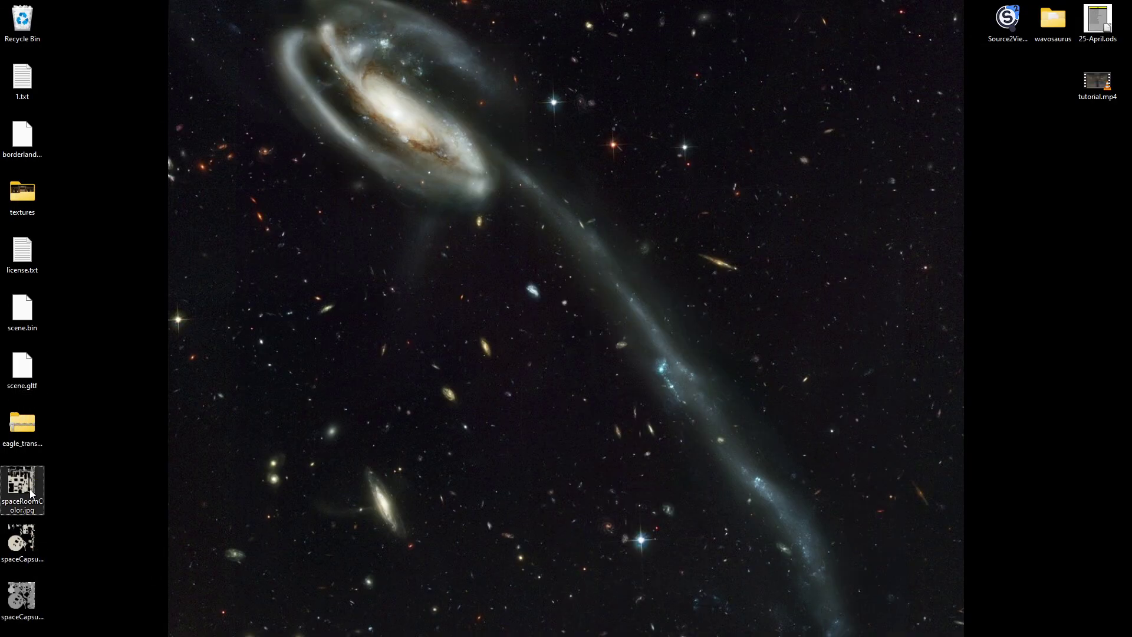
{"action": "key", "text": "Delete"}
{"action": "left_click_drag", "start_coordinate": [91, 602], "coordinate": [426, 524]}
{"action": "left_click", "coordinate": [28, 538]}
{"action": "key", "text": "super+d"}
{"action": "key", "text": "super+d"}
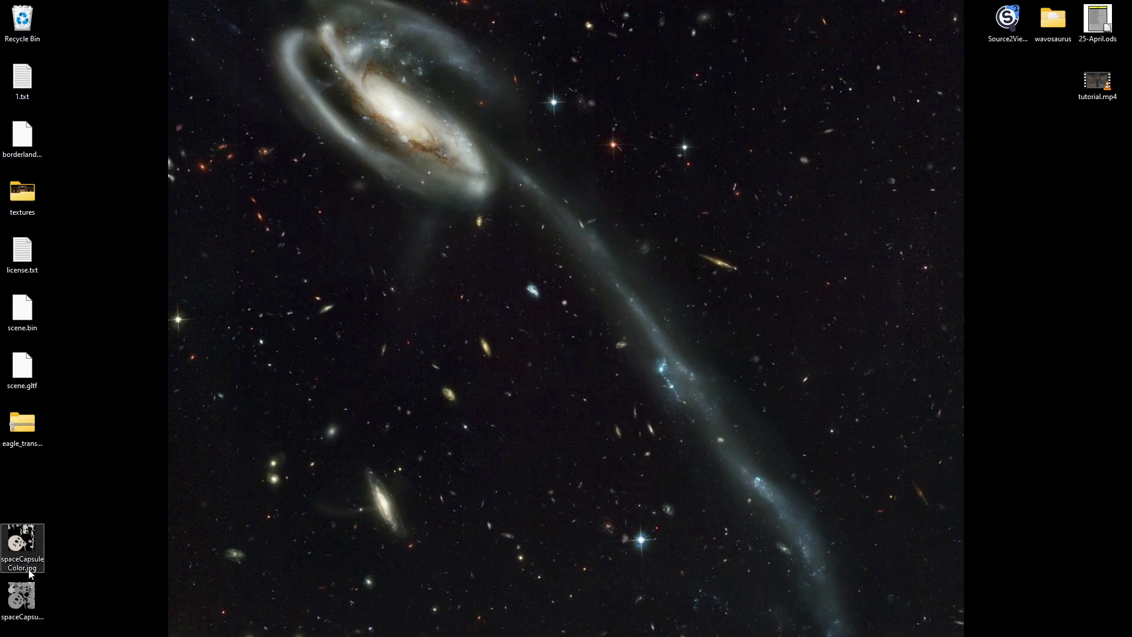
{"action": "left_click_drag", "start_coordinate": [26, 595], "coordinate": [251, 591]}
{"action": "key", "text": "super+d"}
Add the capsuleColor image node and link its Color to the Principled BSDF Roughness.
{"action": "left_click_drag", "start_coordinate": [326, 582], "coordinate": [324, 583]}
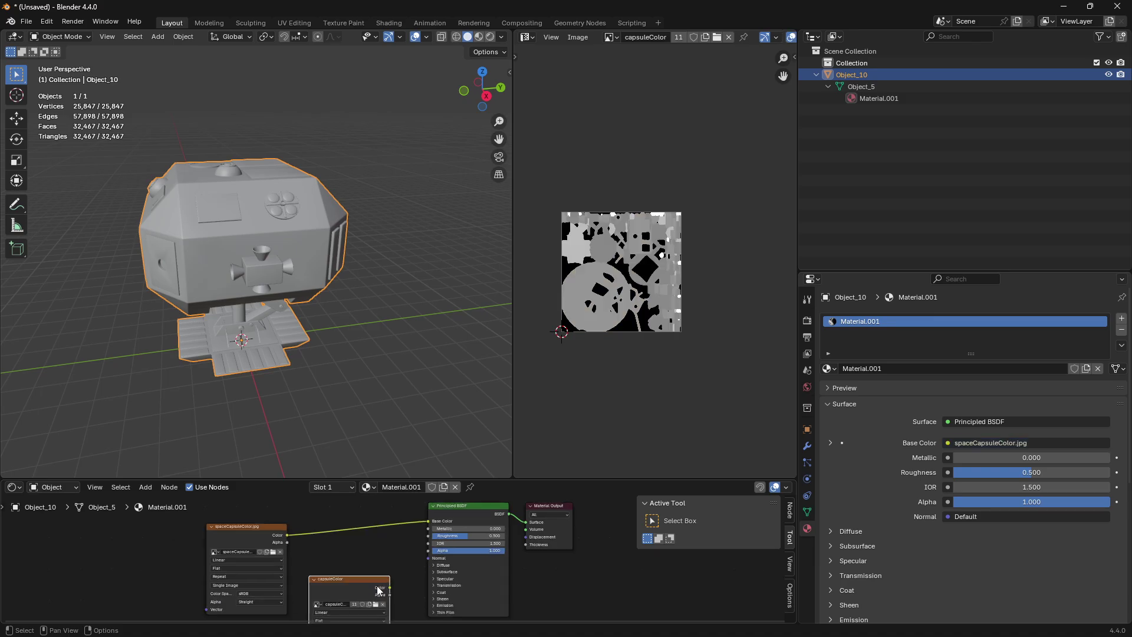
{"action": "scroll", "coordinate": [409, 543], "scroll_direction": "up", "scroll_amount": 5}
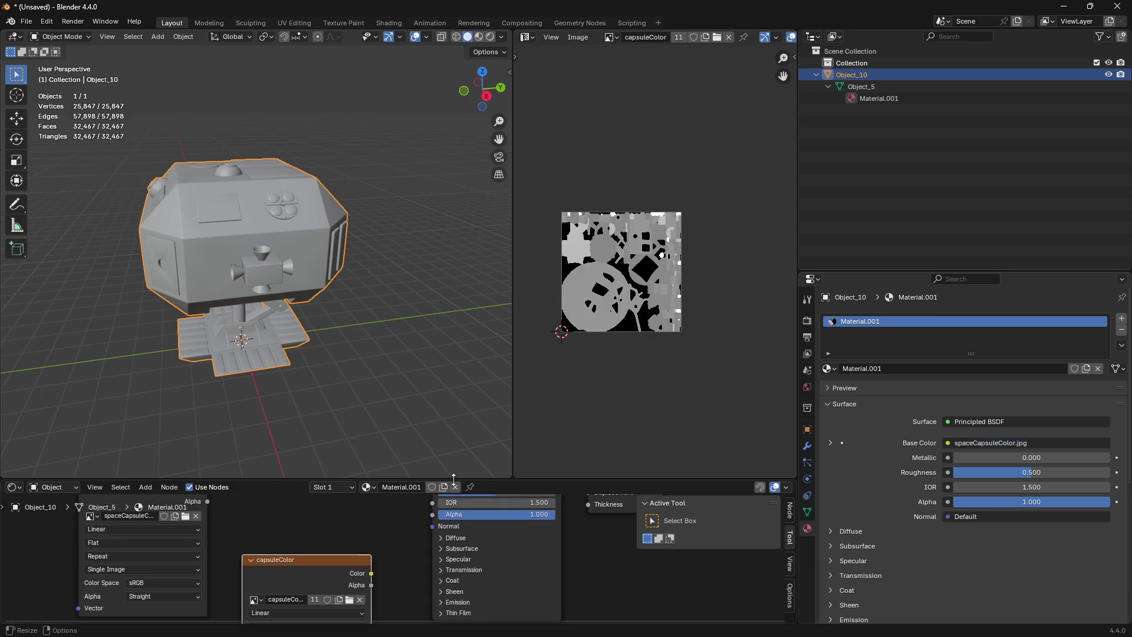
{"action": "left_click_drag", "start_coordinate": [413, 480], "coordinate": [419, 397]}
{"action": "left_click_drag", "start_coordinate": [365, 545], "coordinate": [427, 462]}
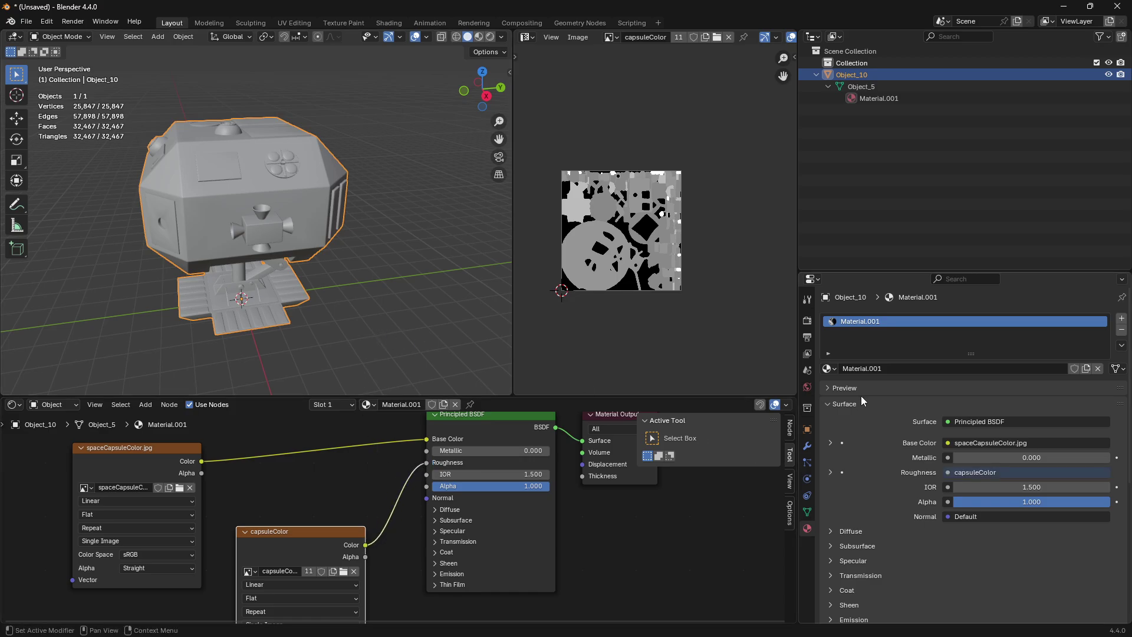
Switch to Material Preview shading and orbit around the textured capsule.
{"action": "left_click", "coordinate": [808, 513]}
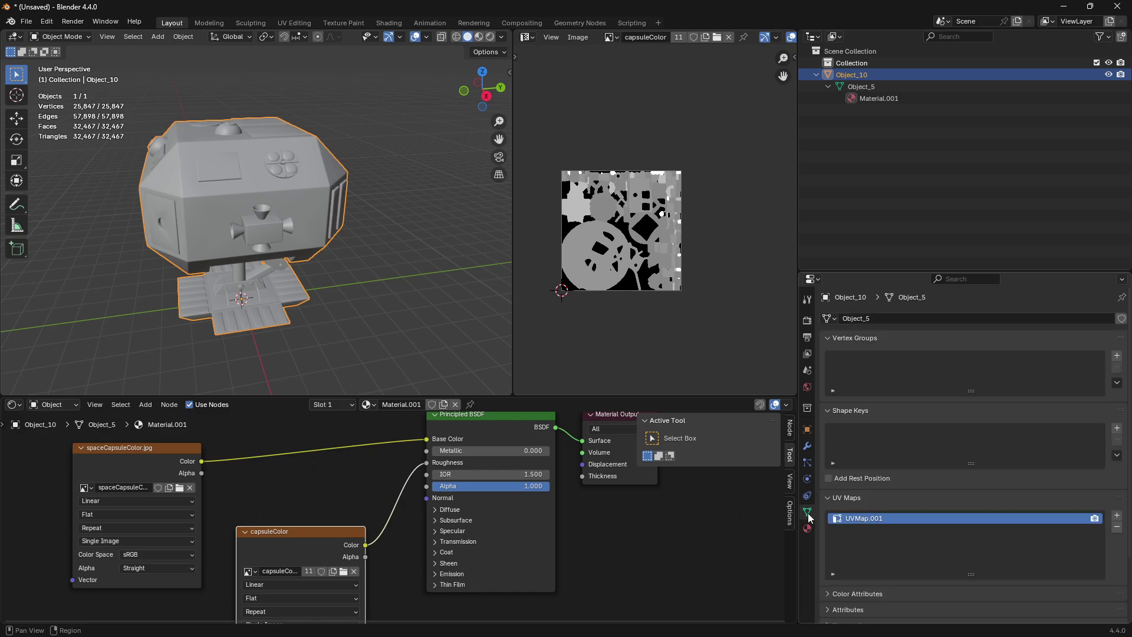
{"action": "middle_click_drag", "start_coordinate": [378, 189], "coordinate": [390, 215]}
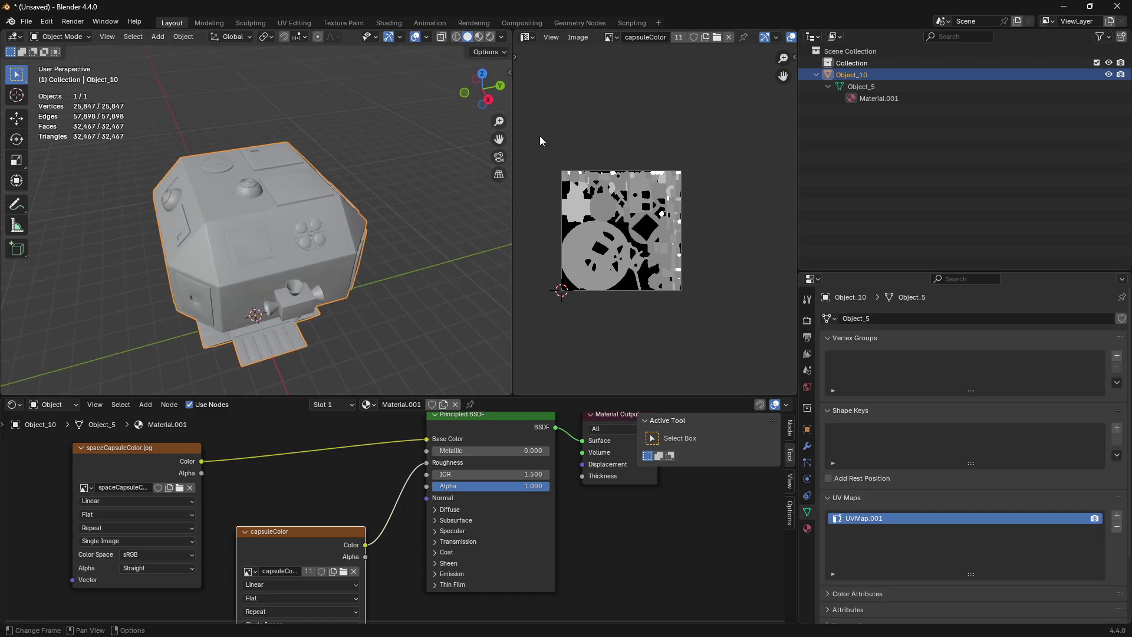
{"action": "left_click", "coordinate": [479, 37]}
{"action": "mouse_move", "coordinate": [383, 198]}
{"action": "middle_mouse_down"}
{"action": "mouse_move", "coordinate": [377, 176]}
{"action": "mouse_move", "coordinate": [417, 172]}
{"action": "mouse_move", "coordinate": [346, 180]}
{"action": "mouse_move", "coordinate": [433, 195]}
{"action": "mouse_move", "coordinate": [401, 228]}
{"action": "mouse_move", "coordinate": [402, 260]}
{"action": "middle_mouse_up"}
{"action": "scroll", "coordinate": [430, 198], "scroll_direction": "up", "scroll_amount": 4}
{"action": "scroll", "coordinate": [403, 260], "scroll_direction": "down", "scroll_amount": 2}
{"action": "middle_click_drag", "start_coordinate": [402, 321], "coordinate": [301, 180]}
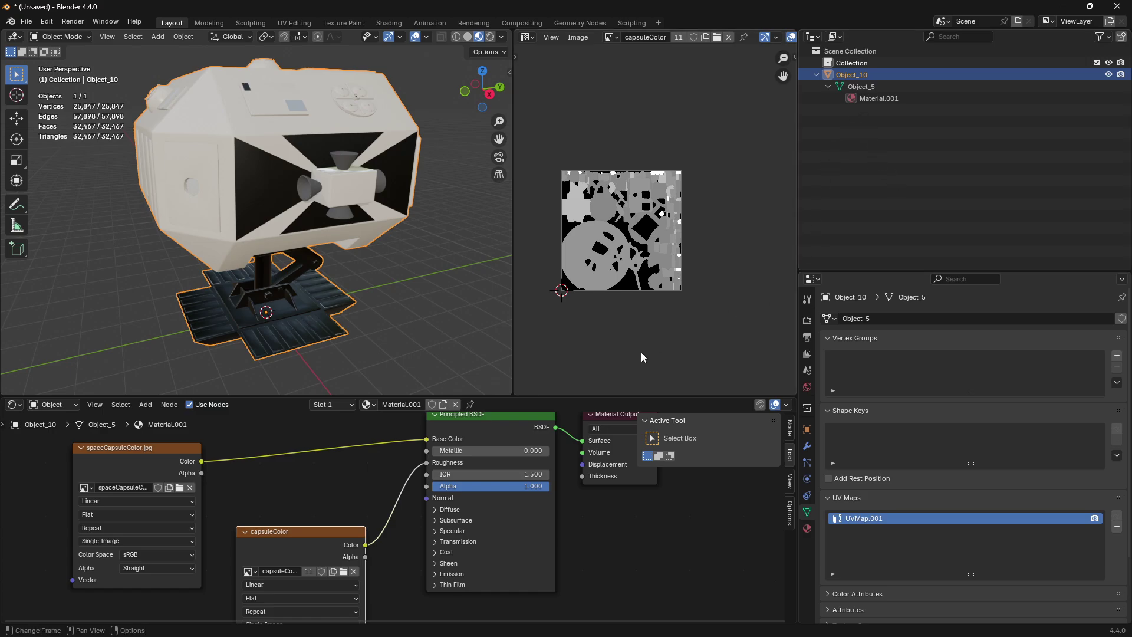
Export the capsule to the Desktop as spaceCapsule.fbx with Selected Objects only.
{"action": "left_click", "coordinate": [26, 22]}
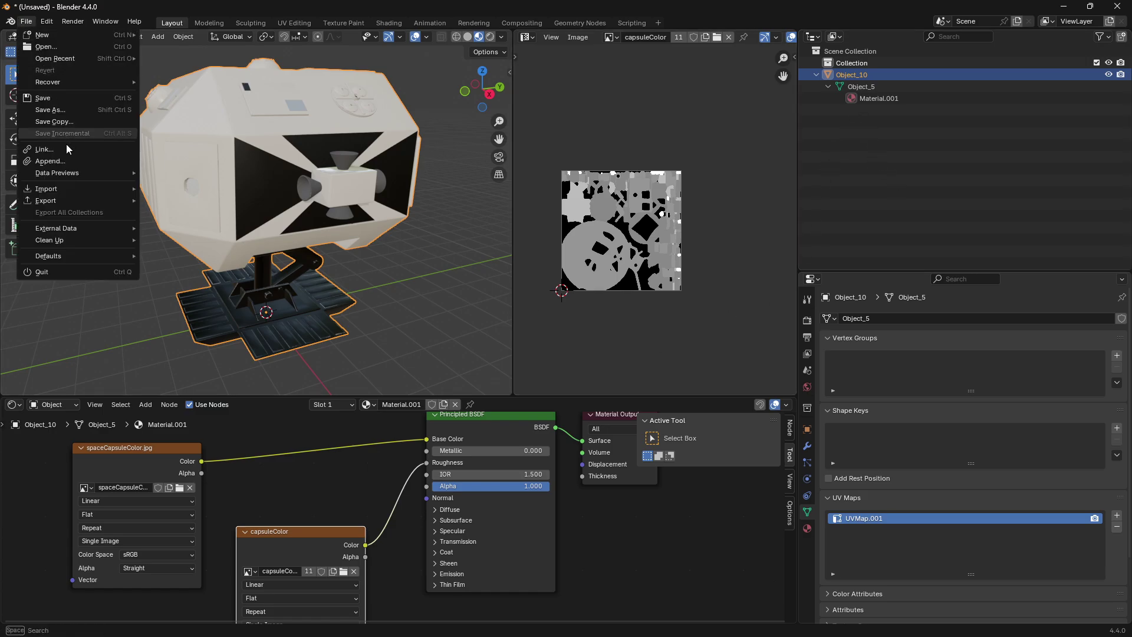
{"action": "mouse_move", "coordinate": [67, 203]}
{"action": "left_click", "coordinate": [187, 305]}
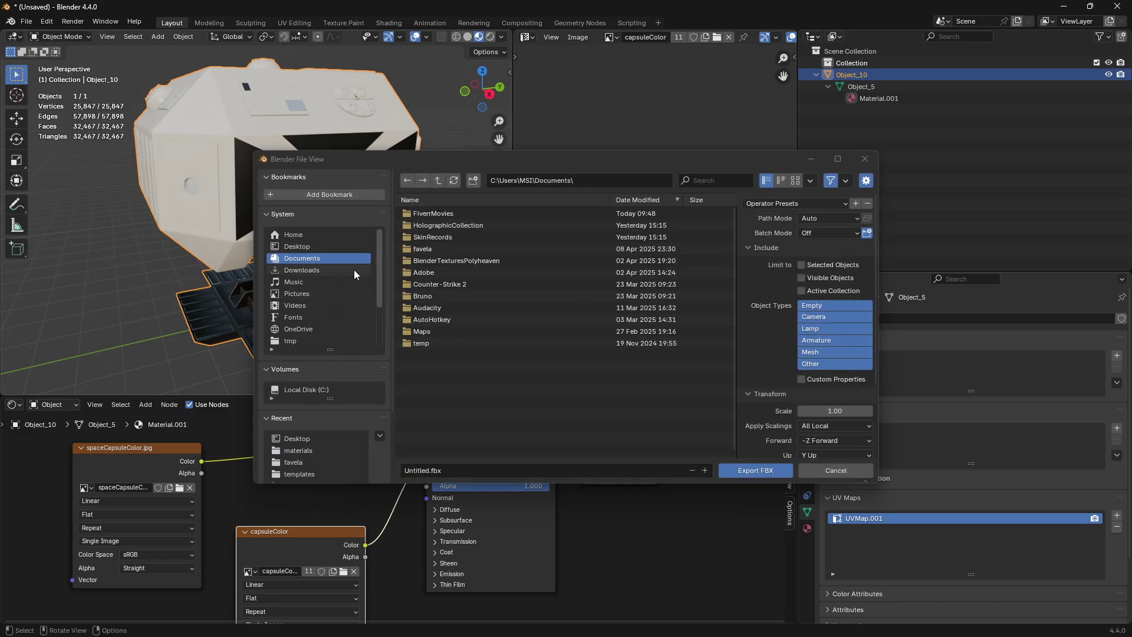
{"action": "left_click", "coordinate": [332, 248]}
{"action": "left_click", "coordinate": [462, 469]}
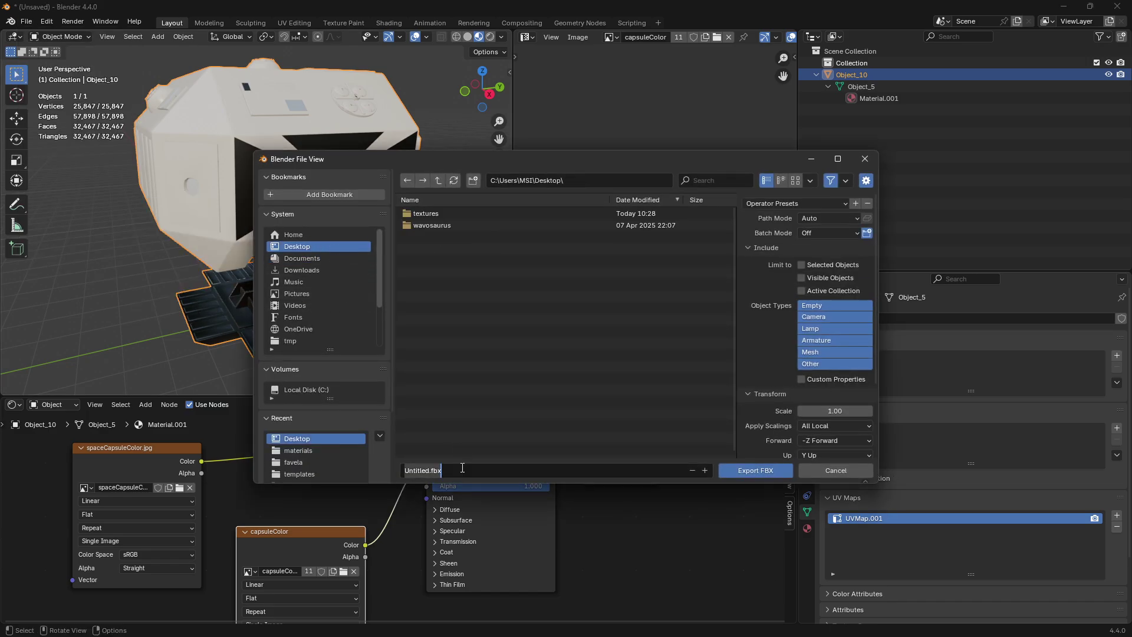
{"action": "type", "text": "ca"}
{"action": "left_click", "coordinate": [802, 265]}
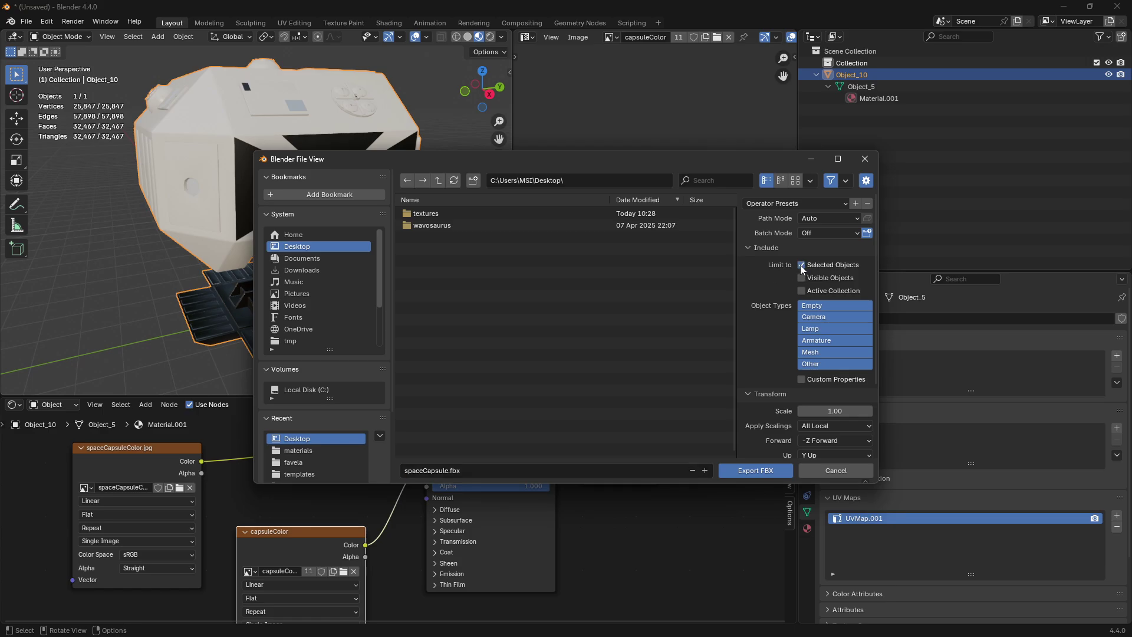
{"action": "left_click_drag", "start_coordinate": [647, 158], "coordinate": [821, 145]}
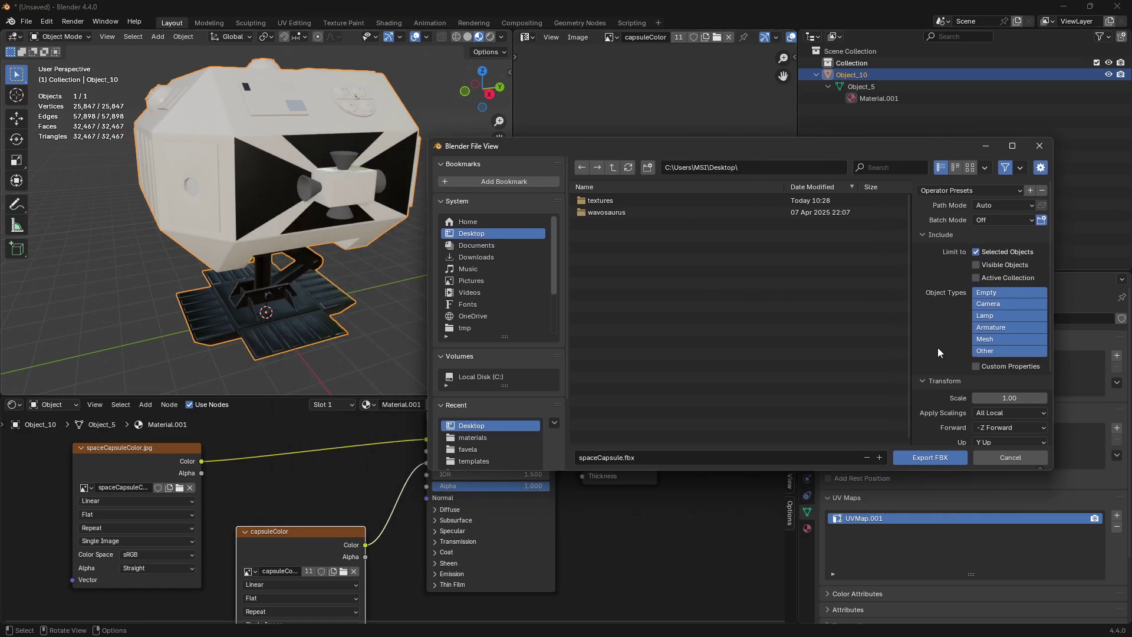
{"action": "left_click", "coordinate": [937, 458]}
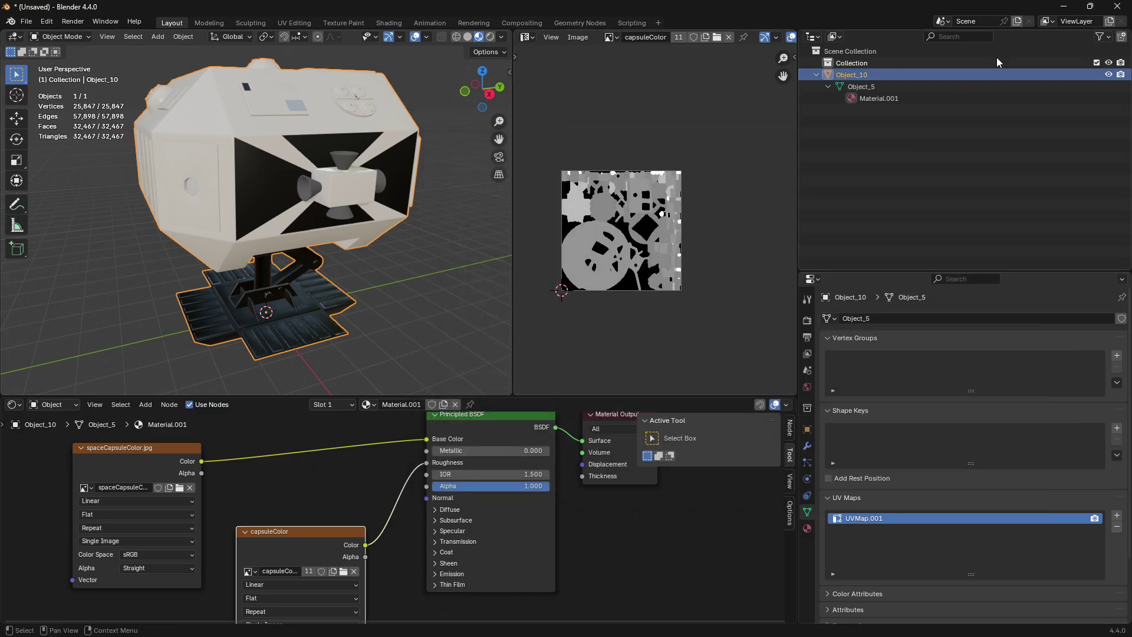
Launch Counter-Strike 2 Workshop Tools from the Steam tray for the mars addon.
{"action": "left_click", "coordinate": [1061, 7]}
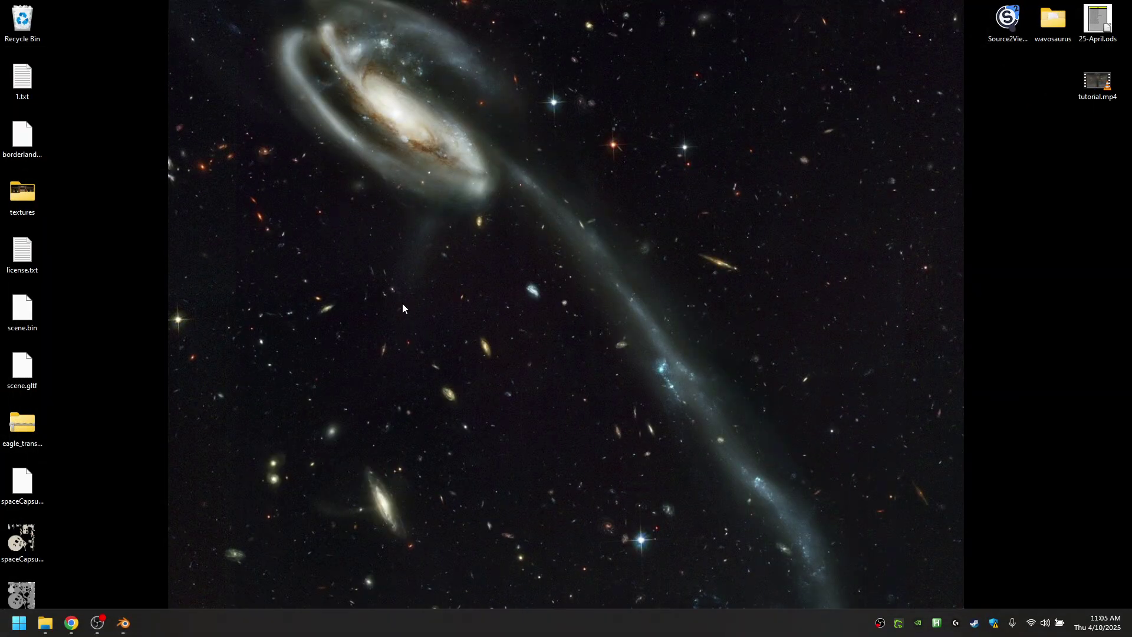
{"action": "right_click", "coordinate": [976, 627]}
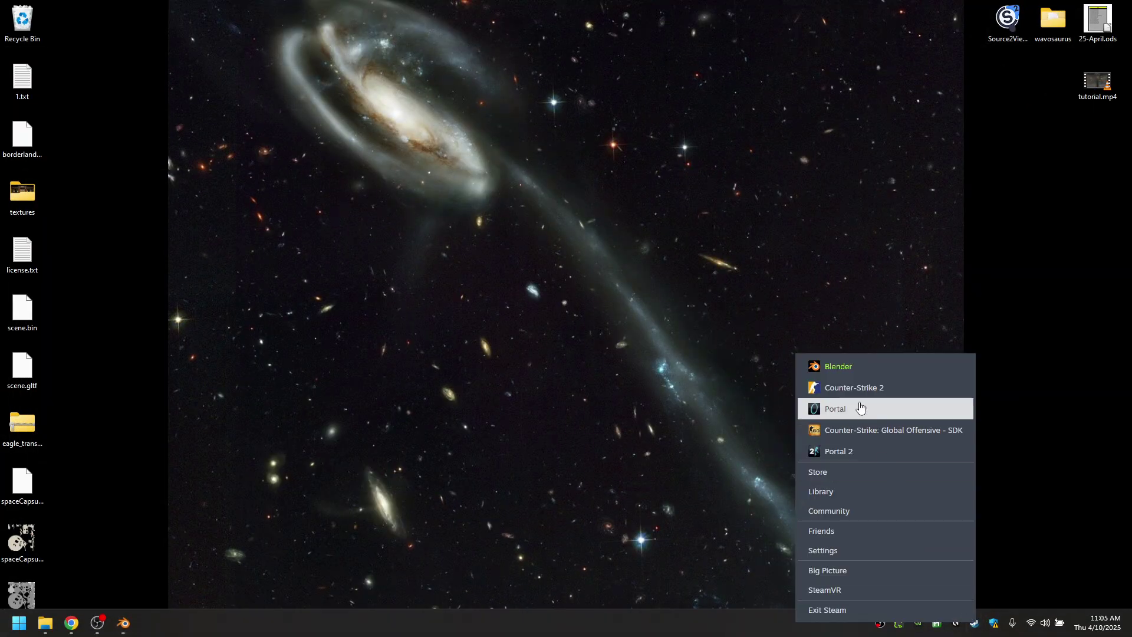
{"action": "left_click", "coordinate": [851, 391]}
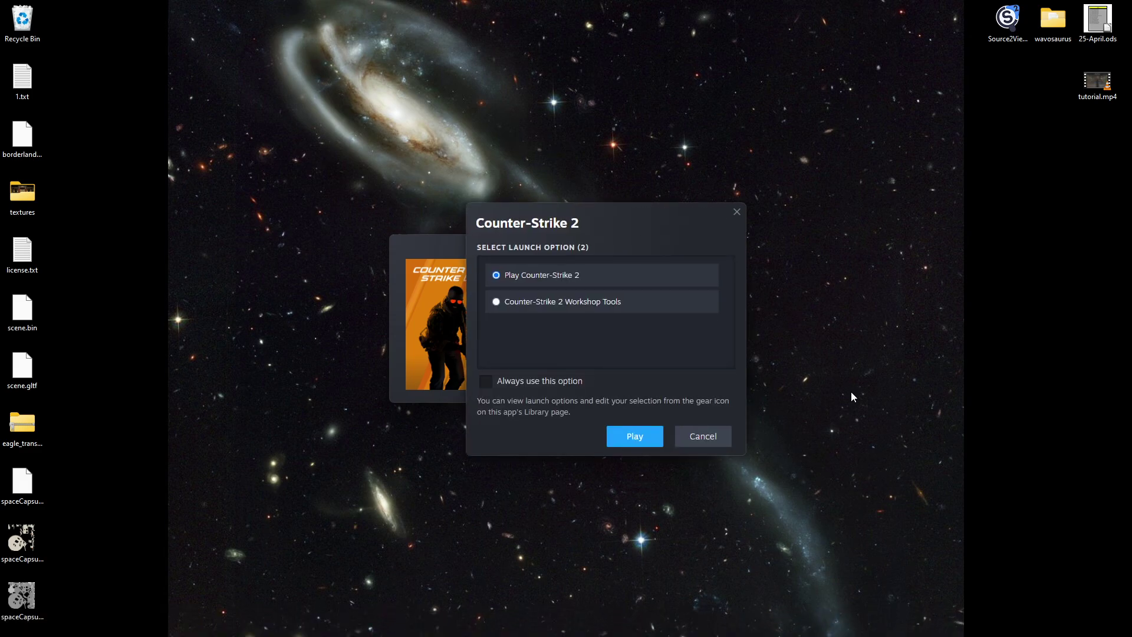
{"action": "left_click", "coordinate": [628, 440]}
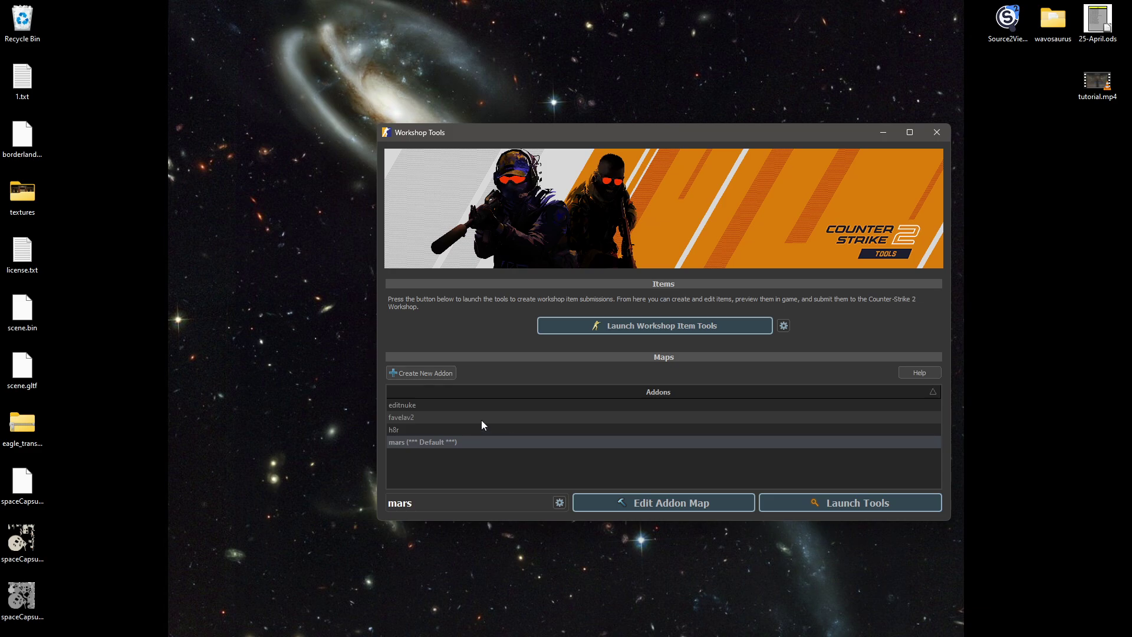
{"action": "double_click", "coordinate": [434, 443]}
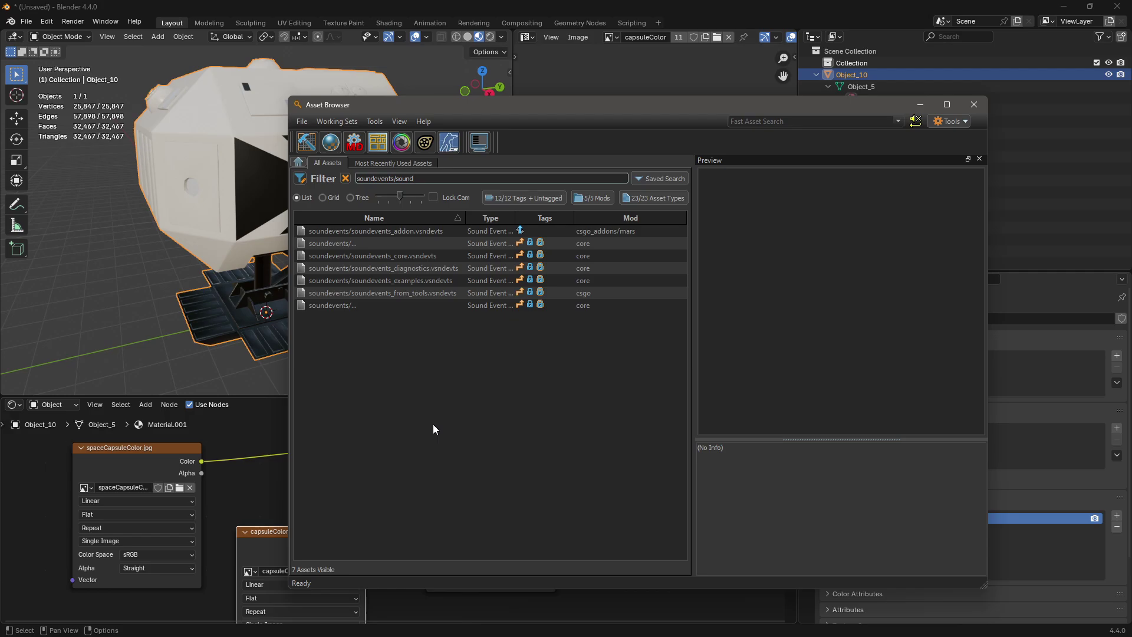
Create a new blank ModelDoc model and choose Add Meshes.
{"action": "left_click", "coordinate": [354, 143]}
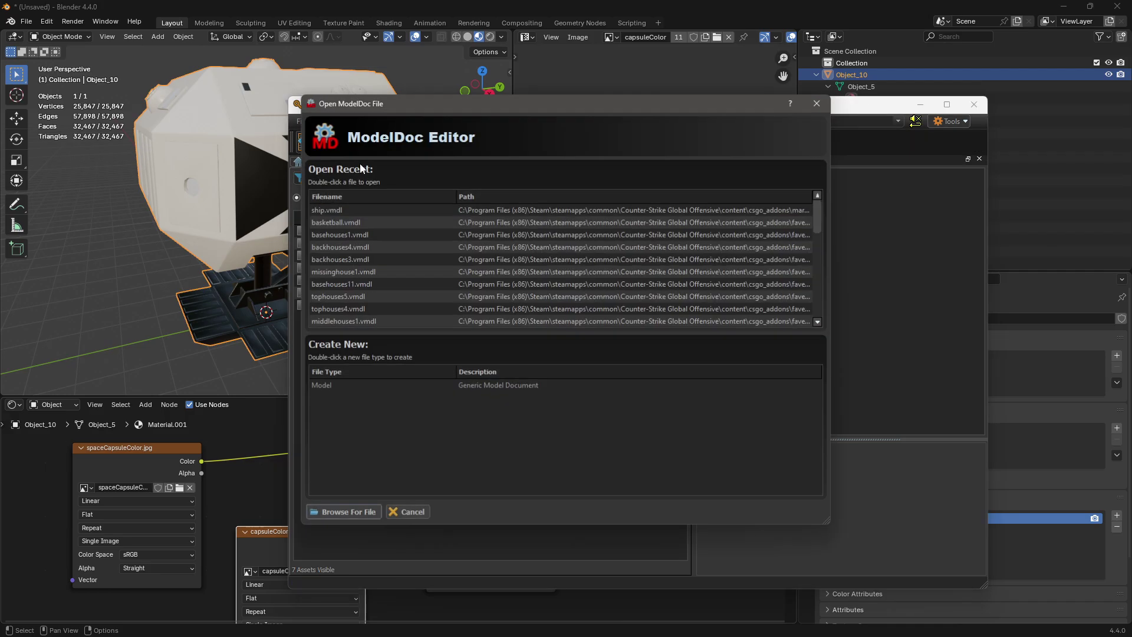
{"action": "double_click", "coordinate": [348, 387]}
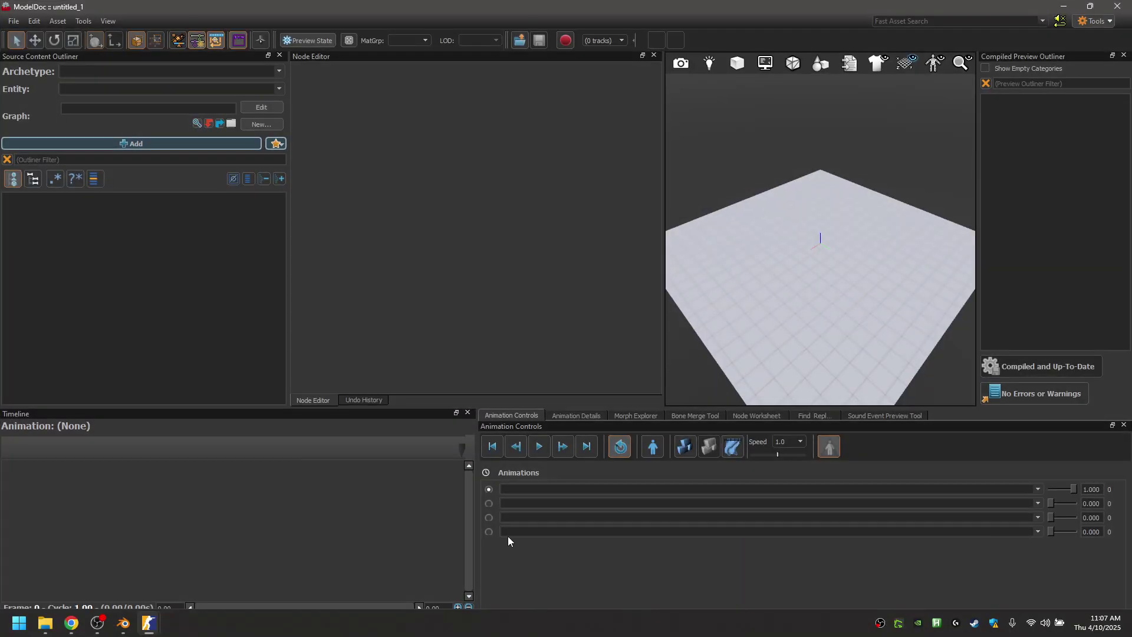
{"action": "left_click", "coordinate": [277, 143]}
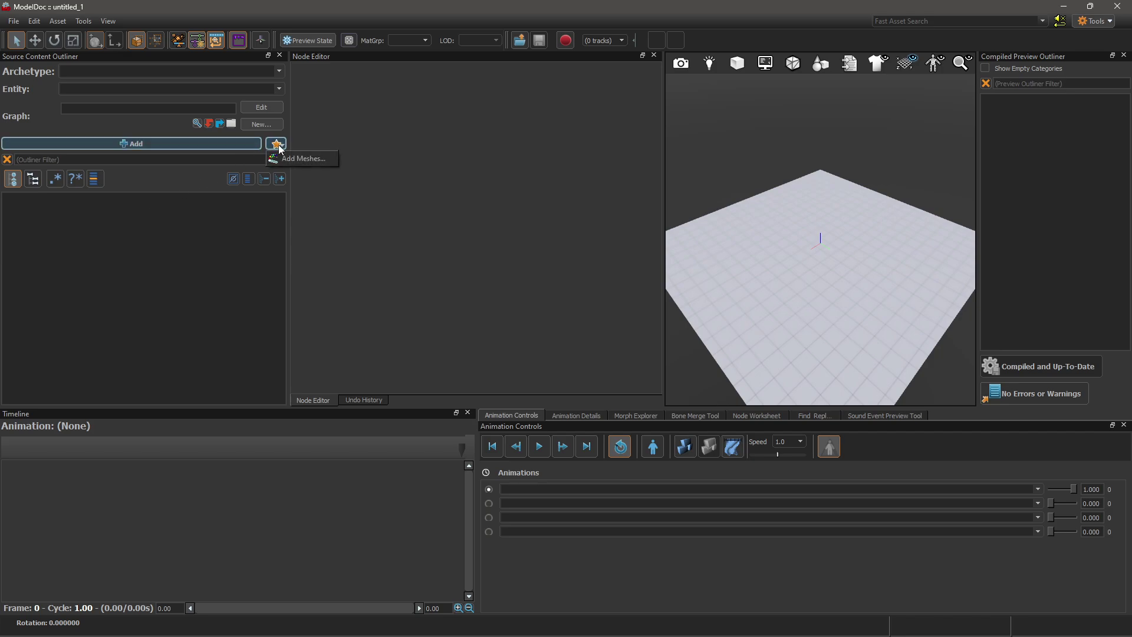
{"action": "left_click", "coordinate": [285, 158]}
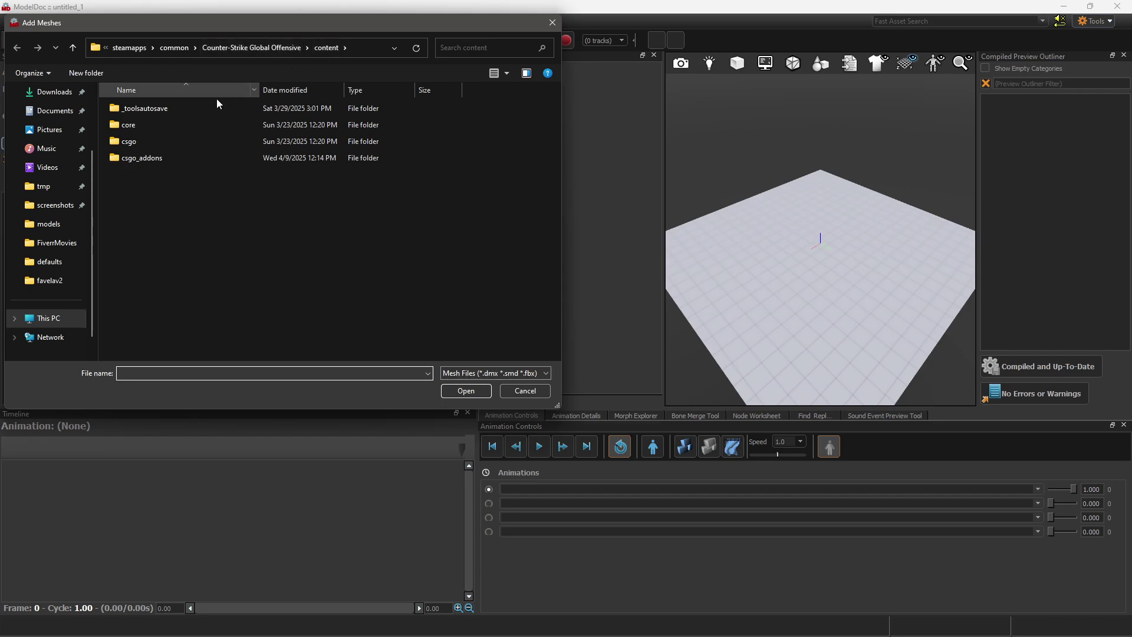
Copy the spaceCapsule files from the desktop into the mars addon's models folder.
{"action": "double_click", "coordinate": [138, 156]}
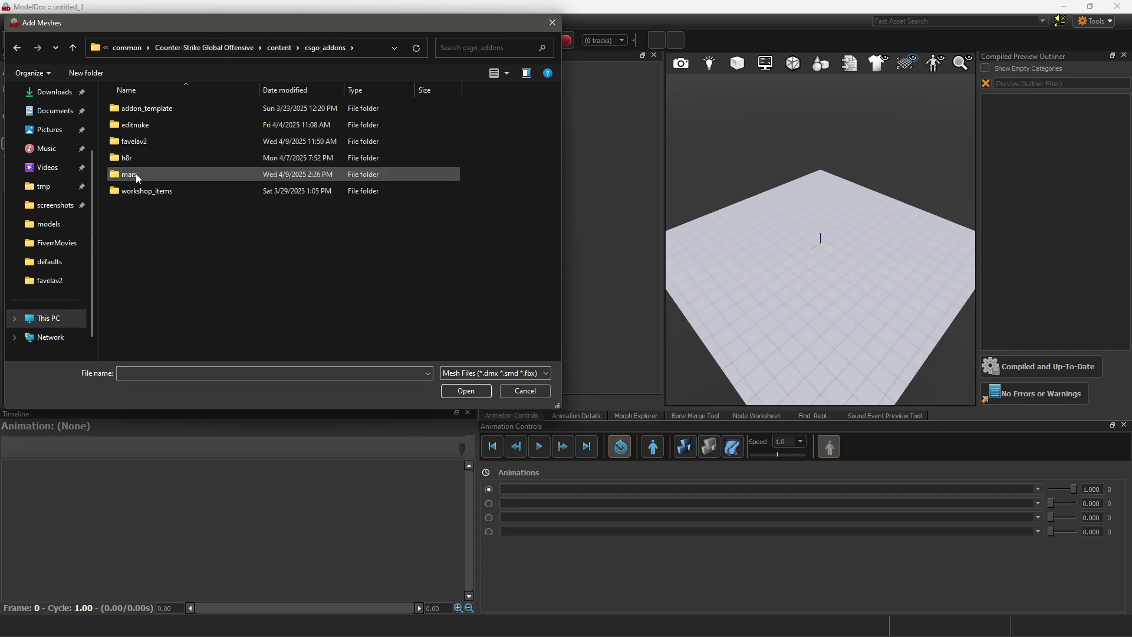
{"action": "double_click", "coordinate": [141, 172]}
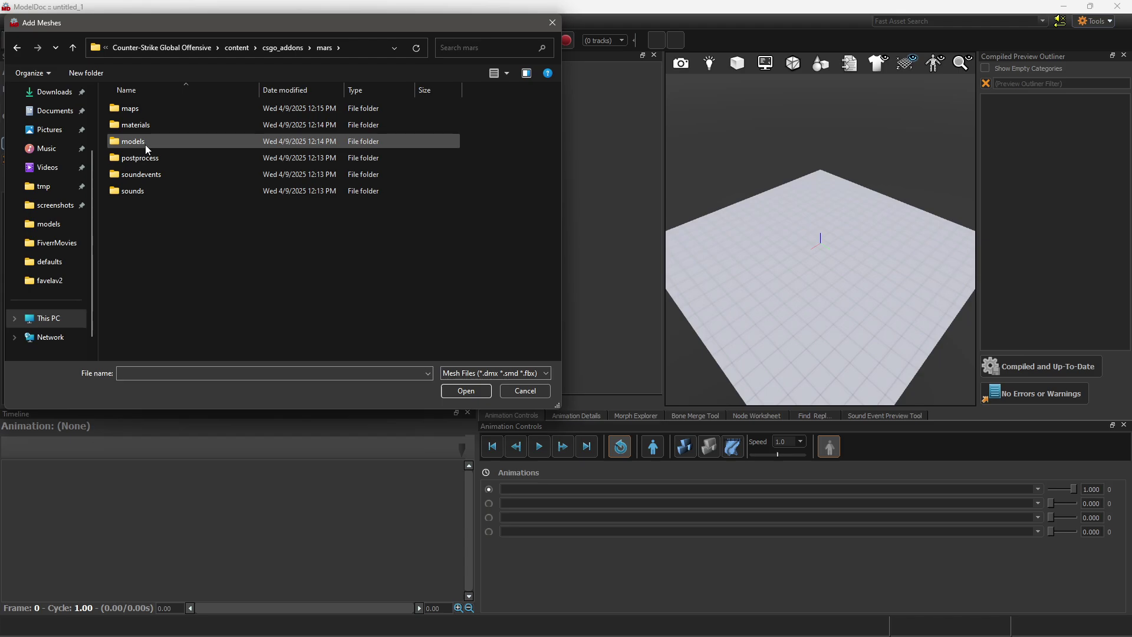
{"action": "left_click", "coordinate": [145, 145]}
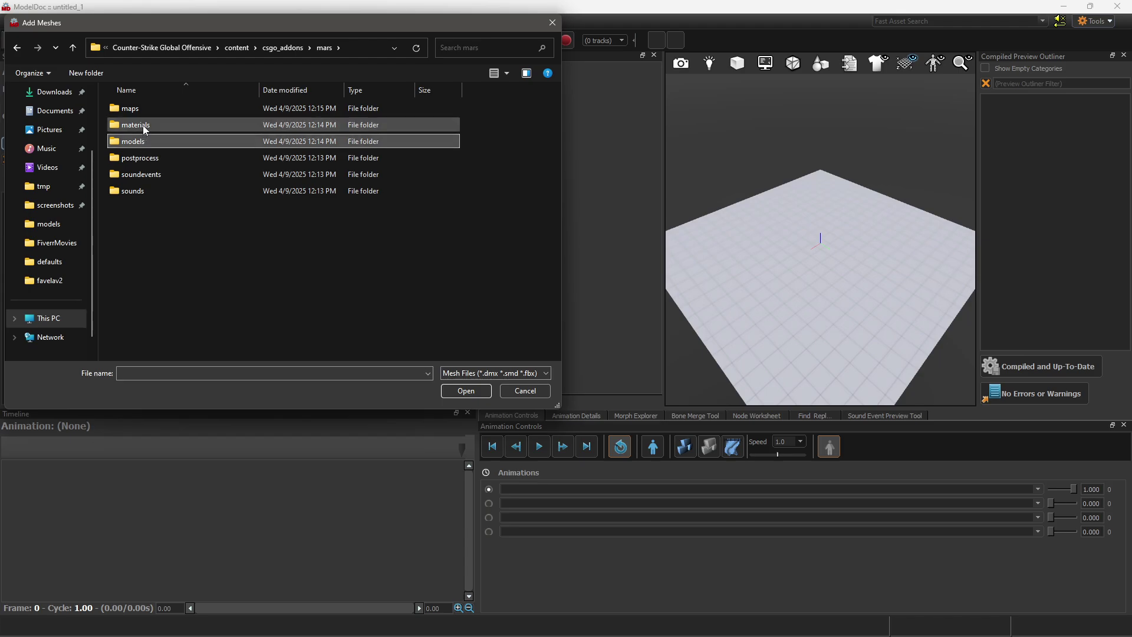
{"action": "left_click", "coordinate": [143, 126]}
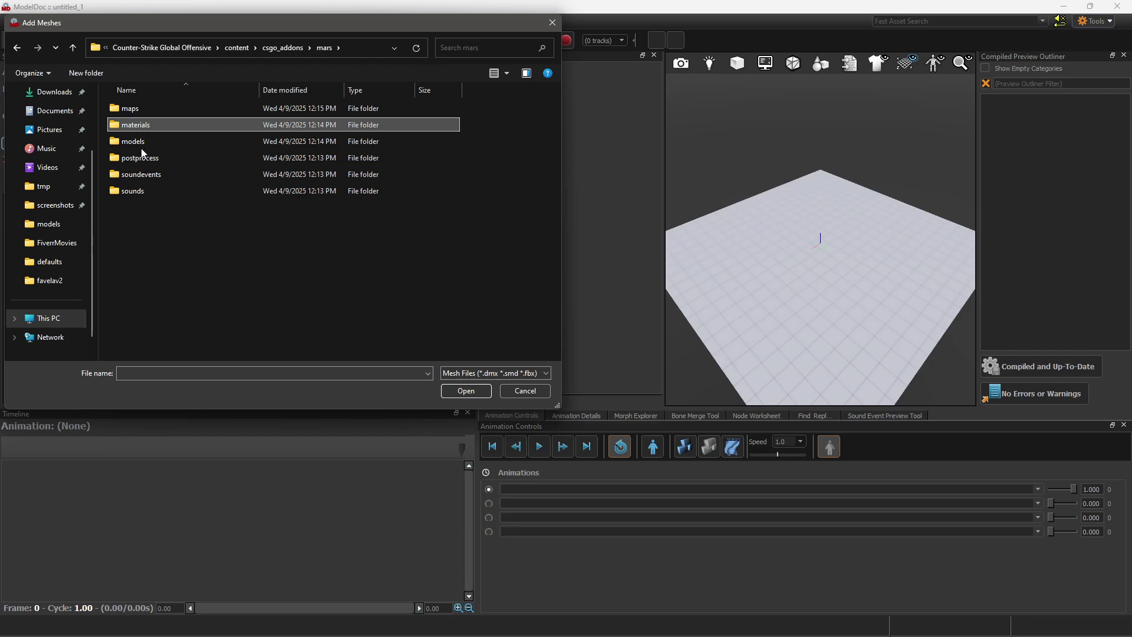
{"action": "left_click", "coordinate": [141, 145]}
{"action": "key", "text": "super+d"}
{"action": "left_click_drag", "start_coordinate": [27, 494], "coordinate": [133, 141]}
{"action": "key", "text": "alt+Tab"}
{"action": "key", "text": "alt+Tab"}
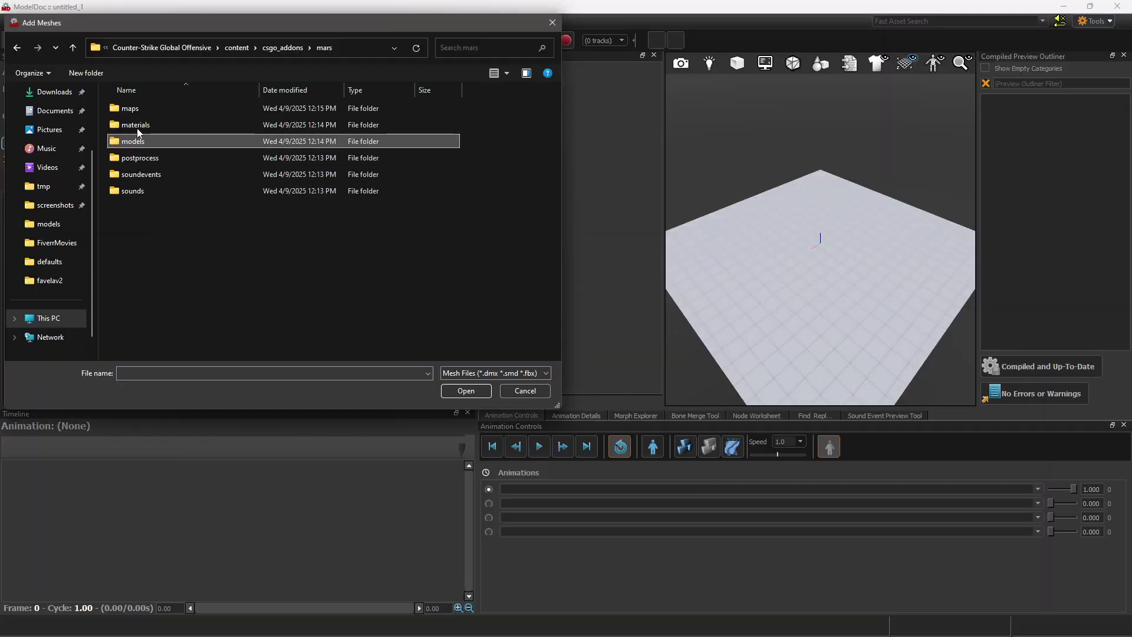
{"action": "key", "text": "super+d"}
{"action": "left_click_drag", "start_coordinate": [74, 616], "coordinate": [7, 541]}
{"action": "left_click_drag", "start_coordinate": [23, 541], "coordinate": [158, 129]}
{"action": "key", "text": "alt+Tab"}
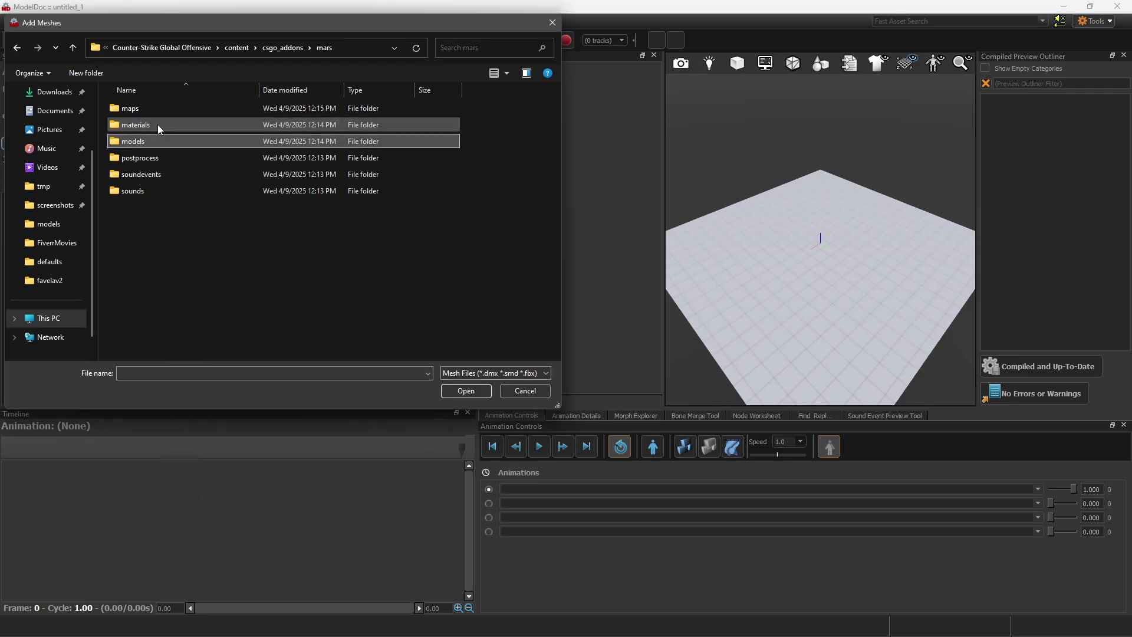
Add spaceCapsule.fbx from the models folder to the RenderMeshList.
{"action": "double_click", "coordinate": [153, 139]}
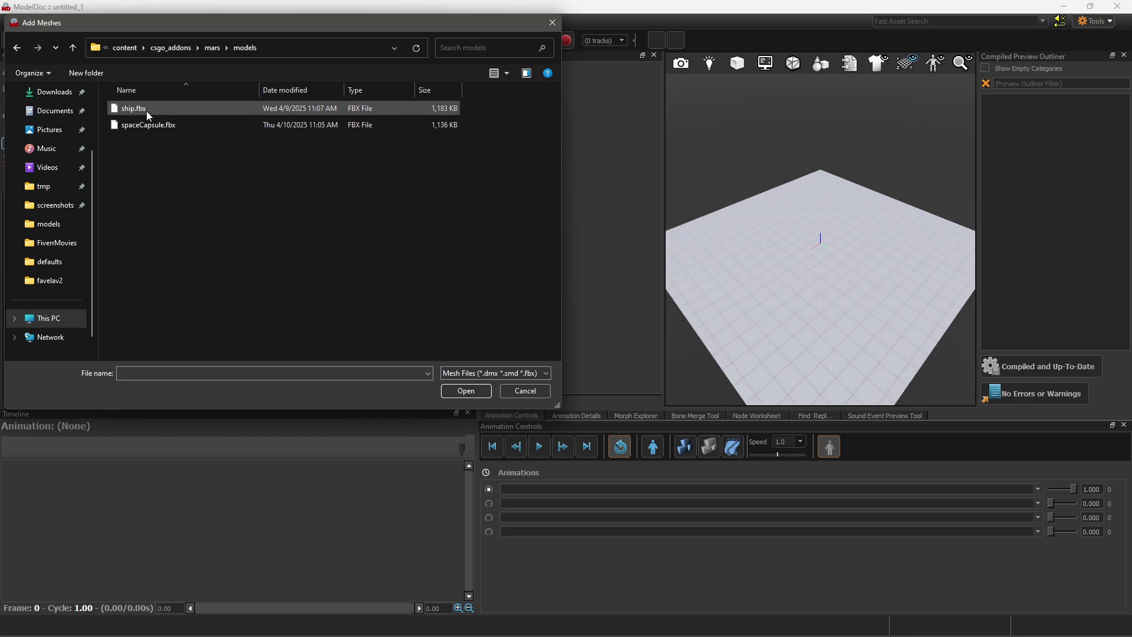
{"action": "left_click", "coordinate": [144, 125]}
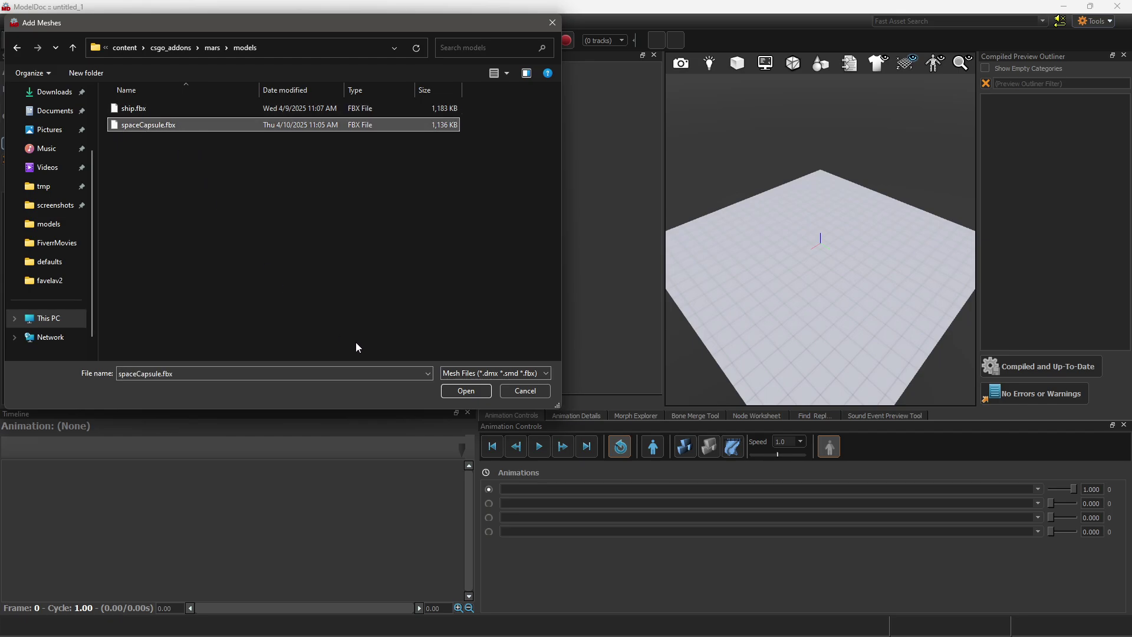
{"action": "left_click", "coordinate": [465, 391]}
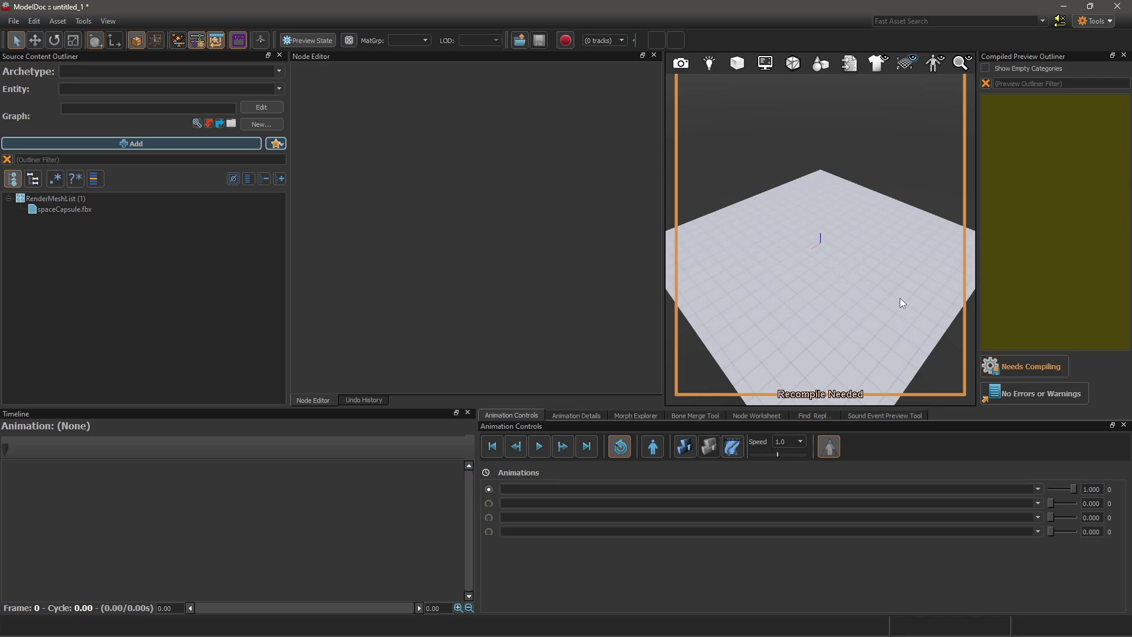
Save the model session as 'spacecapsule' to compile the red capsule preview, then shrink ModelDoc.
{"action": "left_click", "coordinate": [997, 360]}
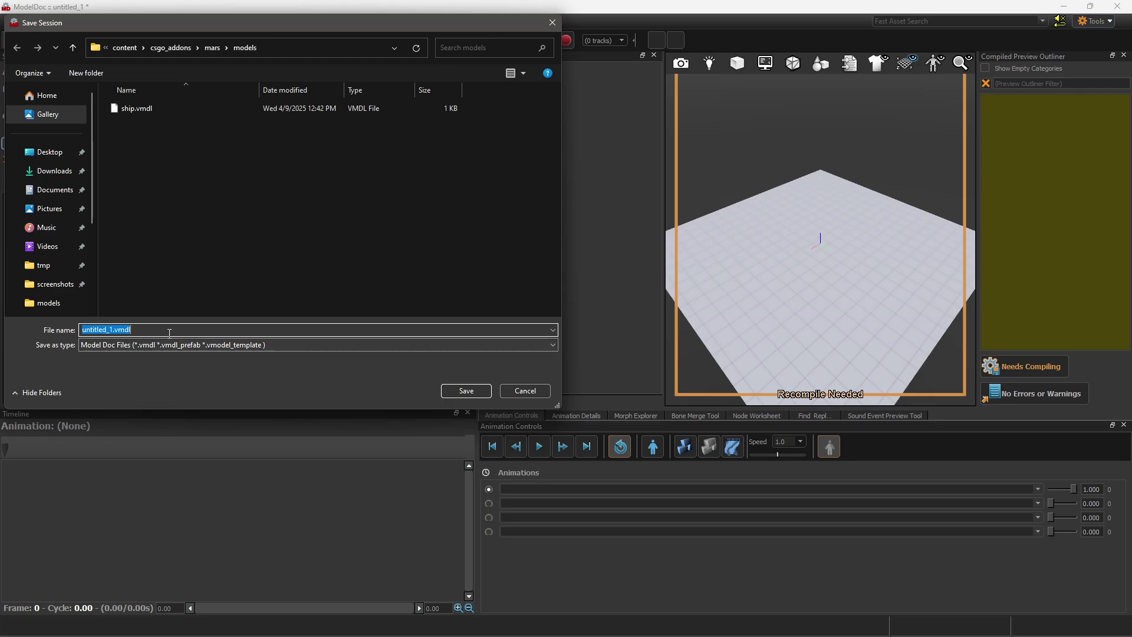
{"action": "type", "text": "spaceCaptu"}
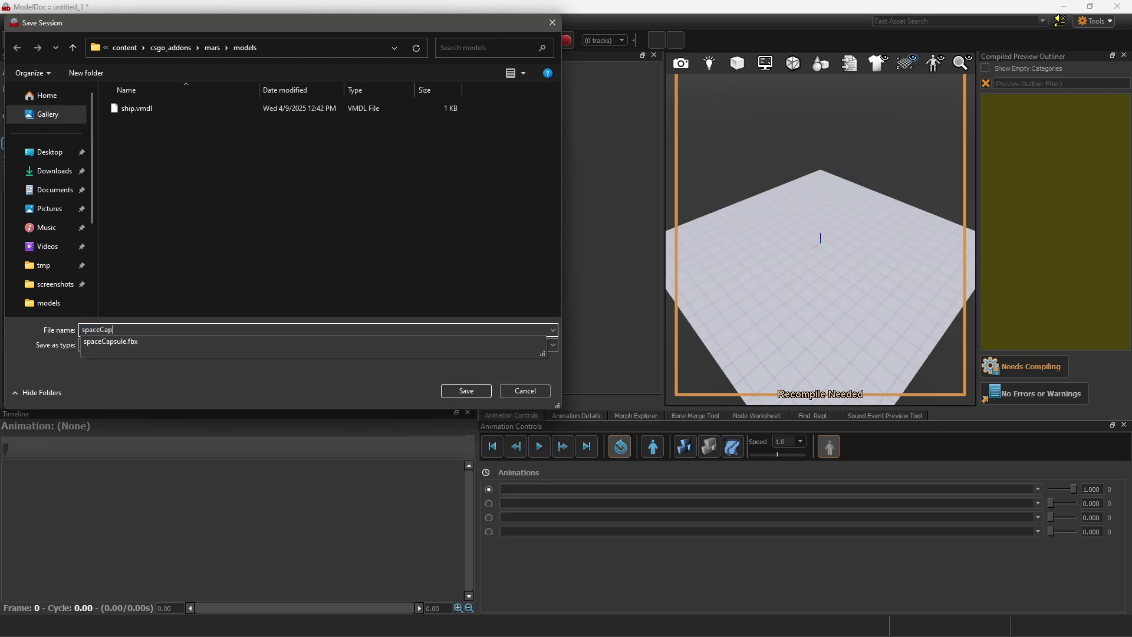
{"action": "key", "text": "BackSpace"}
{"action": "key", "text": "BackSpace"}
{"action": "type", "text": "su"}
{"action": "left_click", "coordinate": [466, 391]}
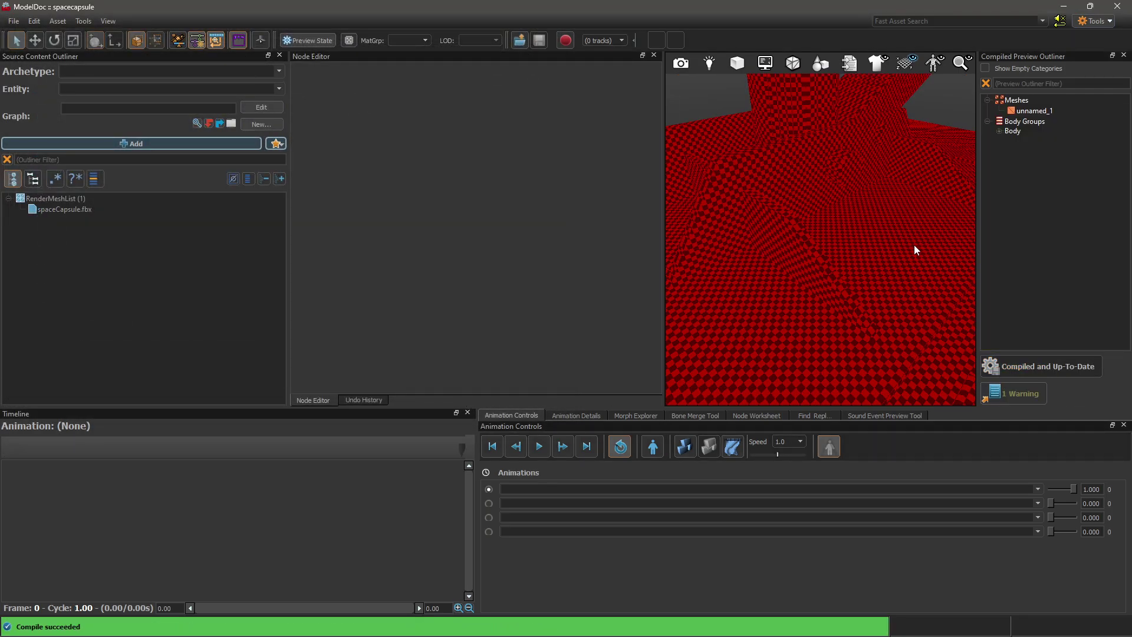
{"action": "scroll", "coordinate": [914, 246], "scroll_direction": "down", "scroll_amount": 10}
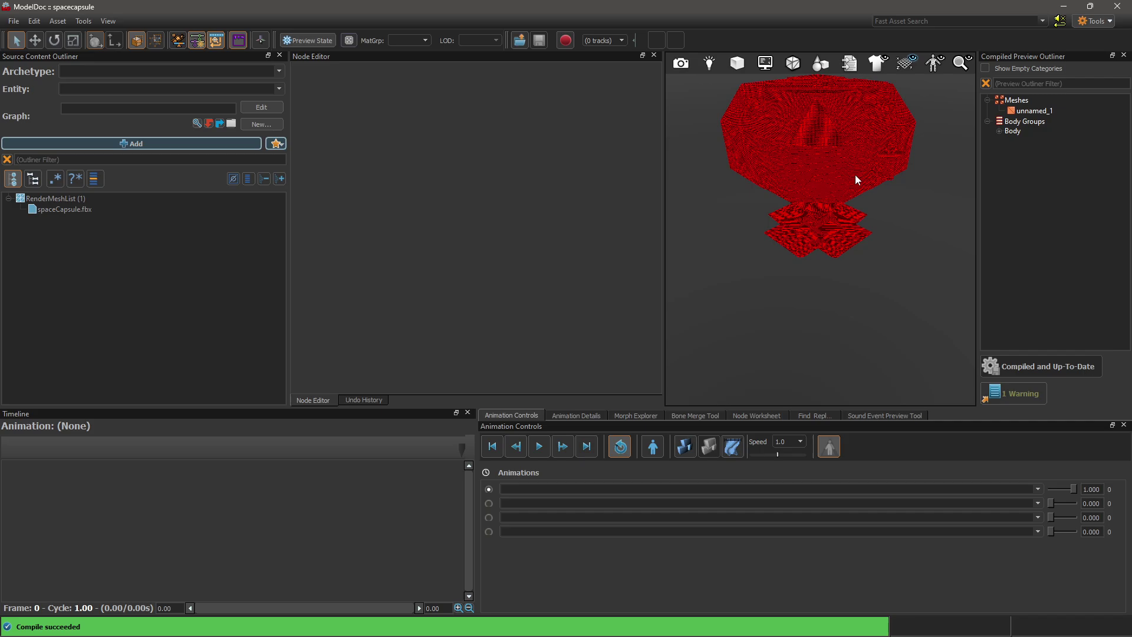
{"action": "left_click", "coordinate": [1090, 7]}
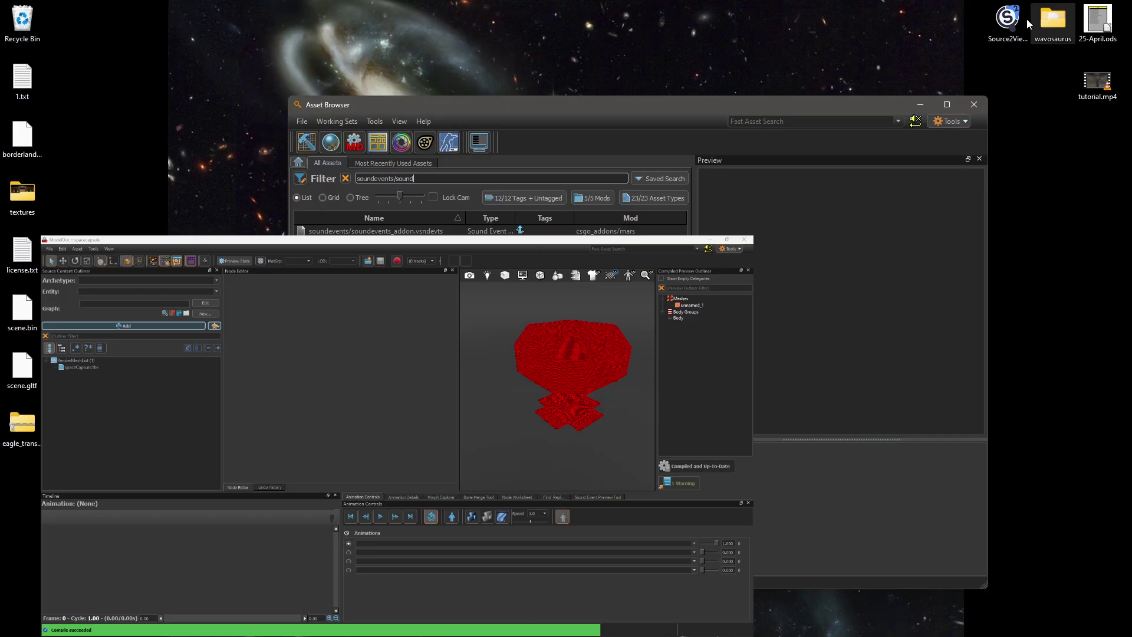
Launch the Material Editor and create a new Csgo Simple material.
{"action": "left_click", "coordinate": [335, 148]}
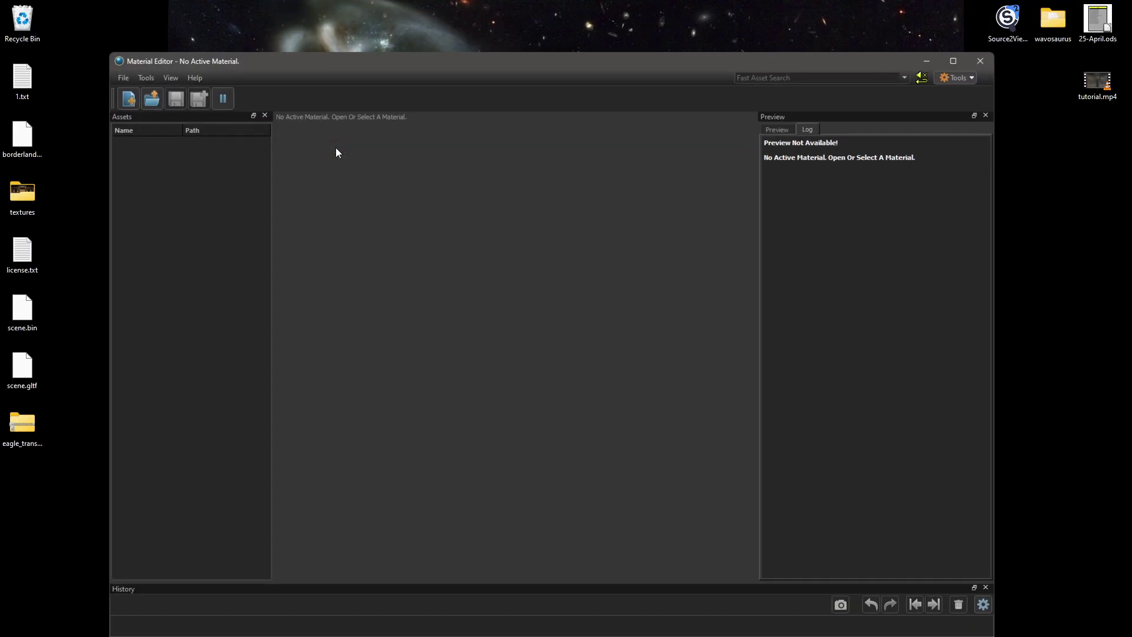
{"action": "left_click", "coordinate": [130, 100]}
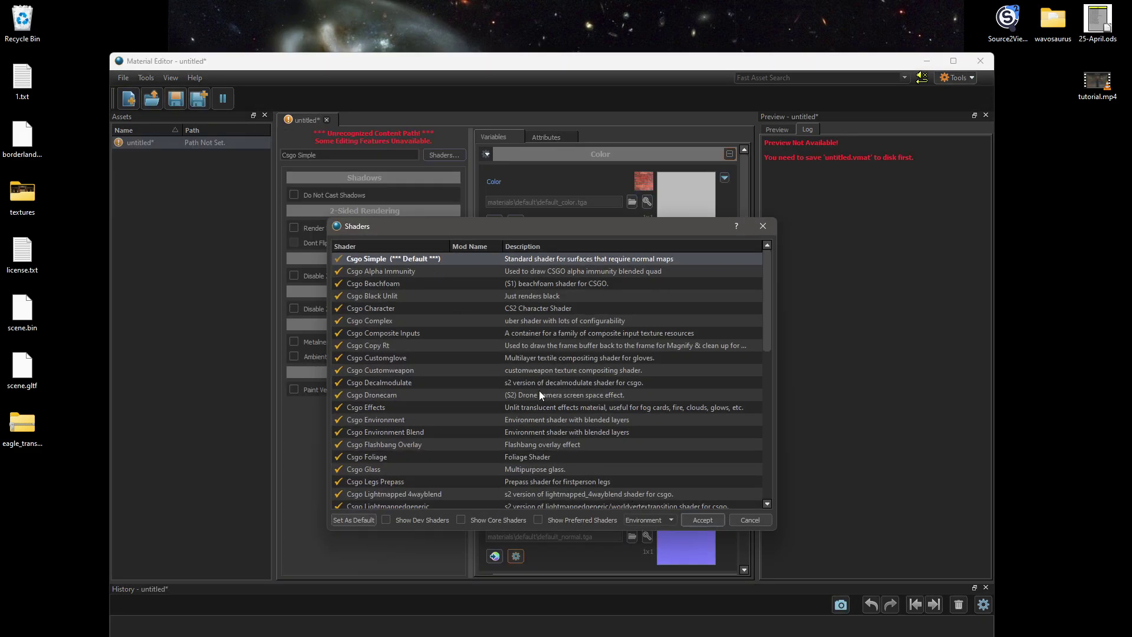
{"action": "left_click", "coordinate": [702, 518]}
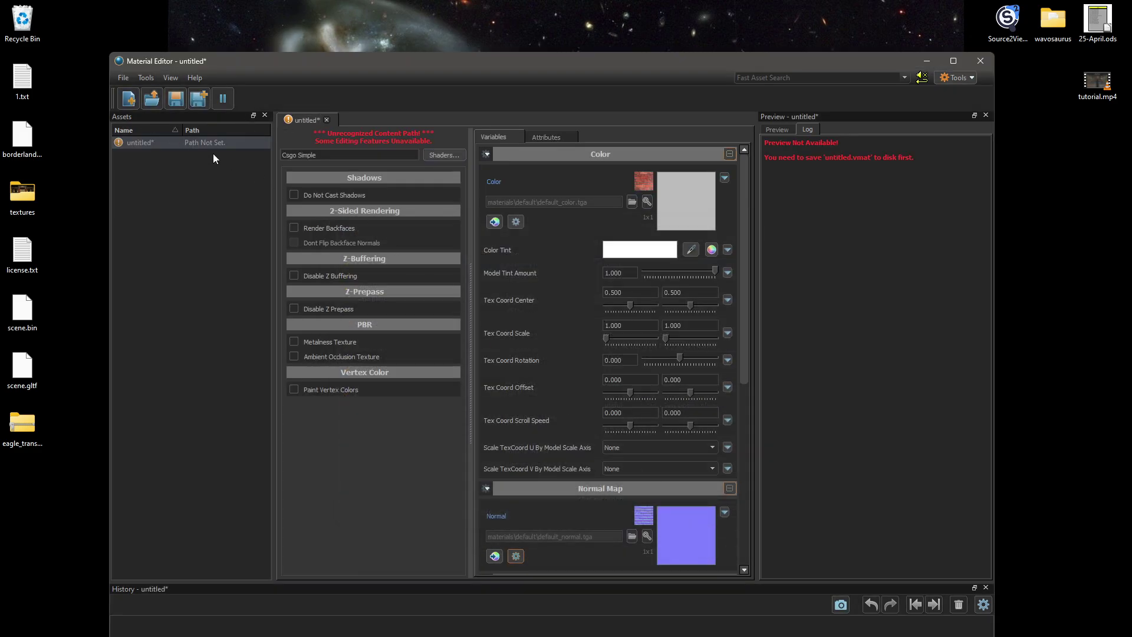
Save the material as spacecapsule in the mars addon's materials folder.
{"action": "left_click", "coordinate": [181, 104]}
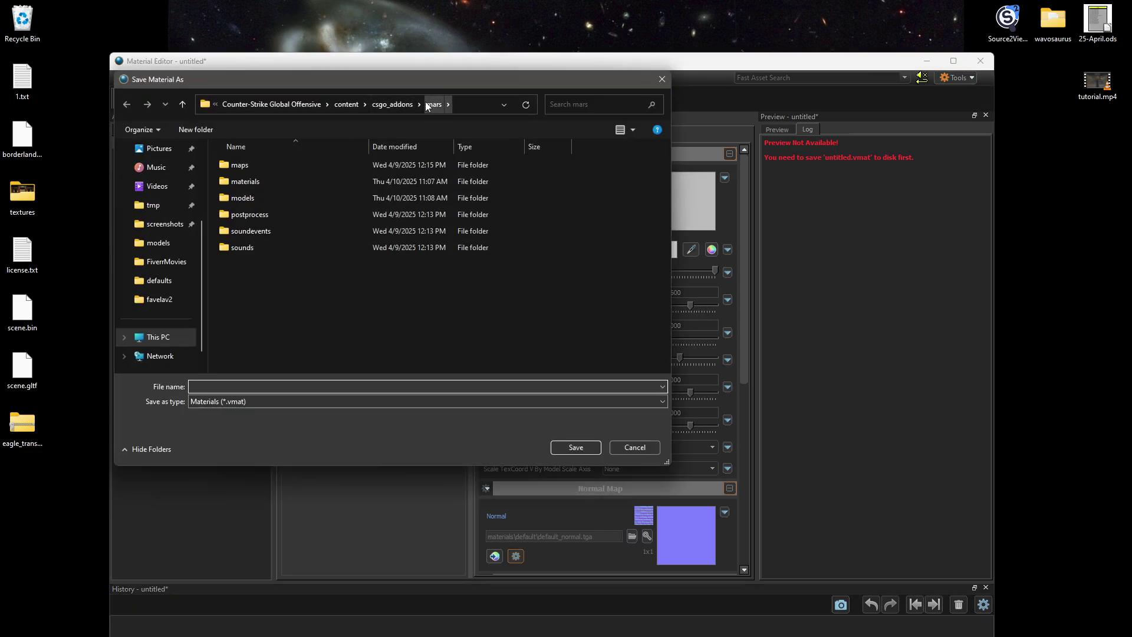
{"action": "double_click", "coordinate": [248, 181]}
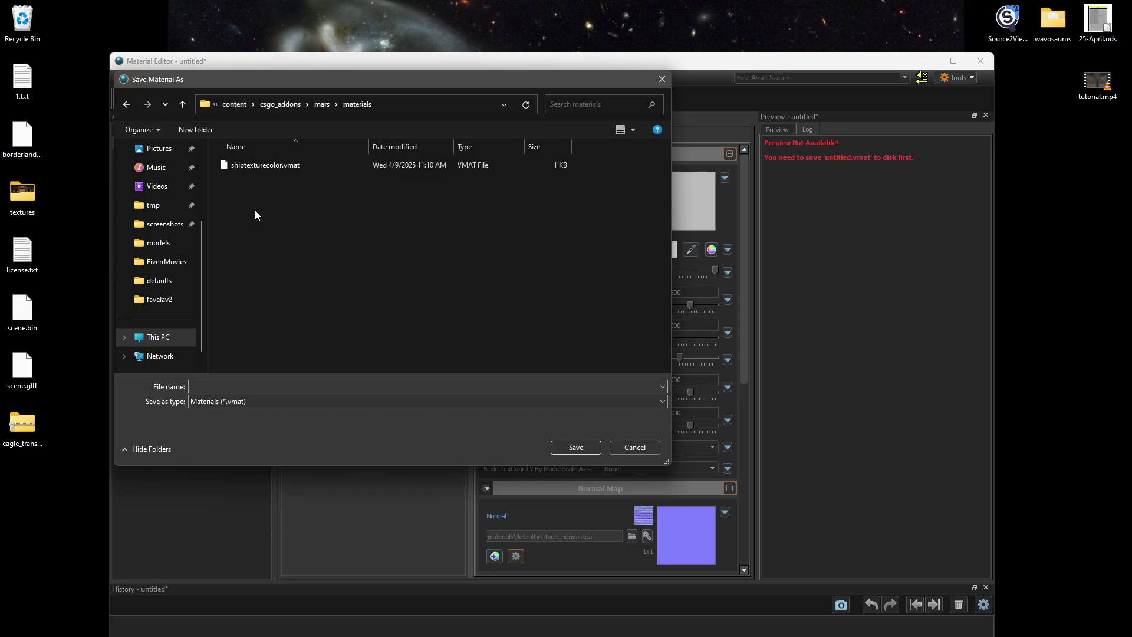
{"action": "left_click", "coordinate": [273, 383]}
{"action": "type", "text": "spaceCa"}
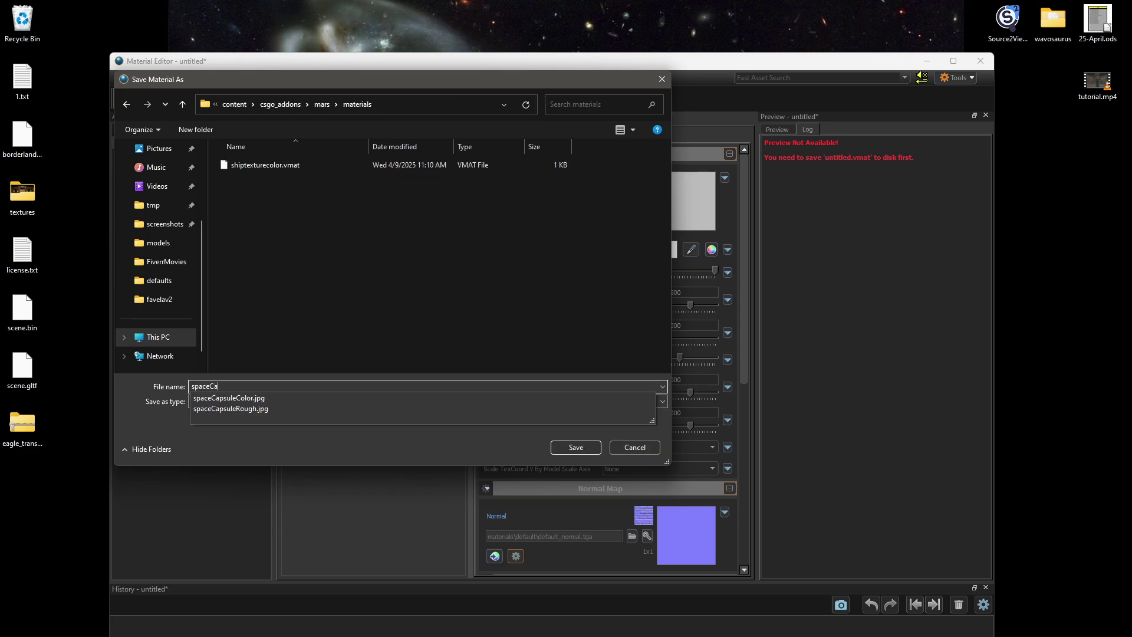
{"action": "type", "text": "o"}
{"action": "key", "text": "BackSpace"}
{"action": "type", "text": "osule"}
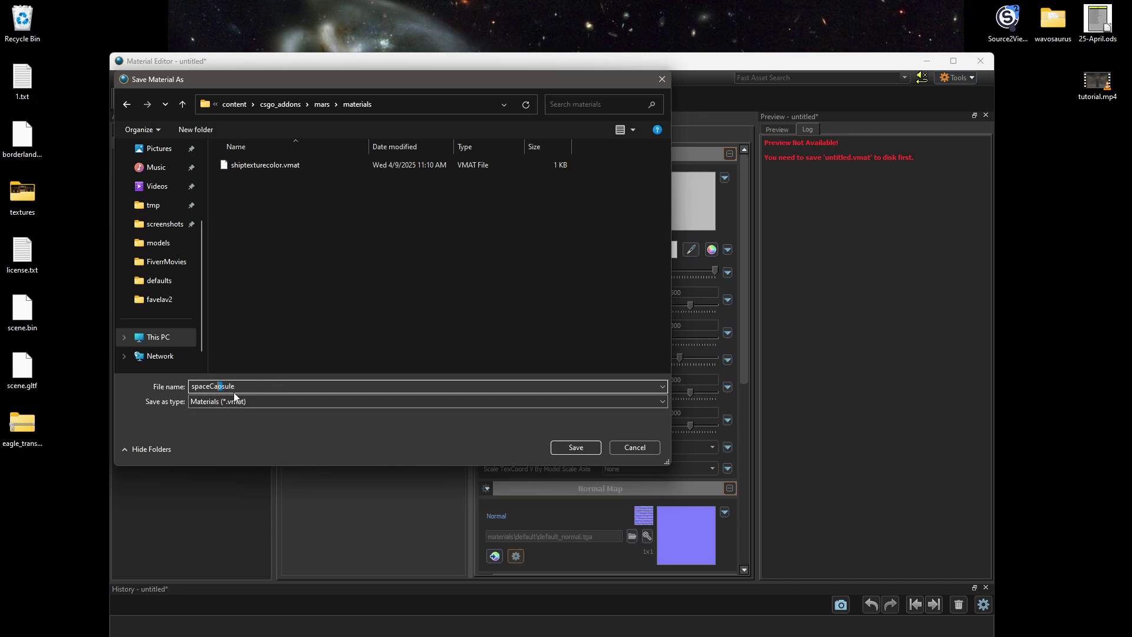
{"action": "type", "text": "p"}
{"action": "left_click", "coordinate": [568, 448]}
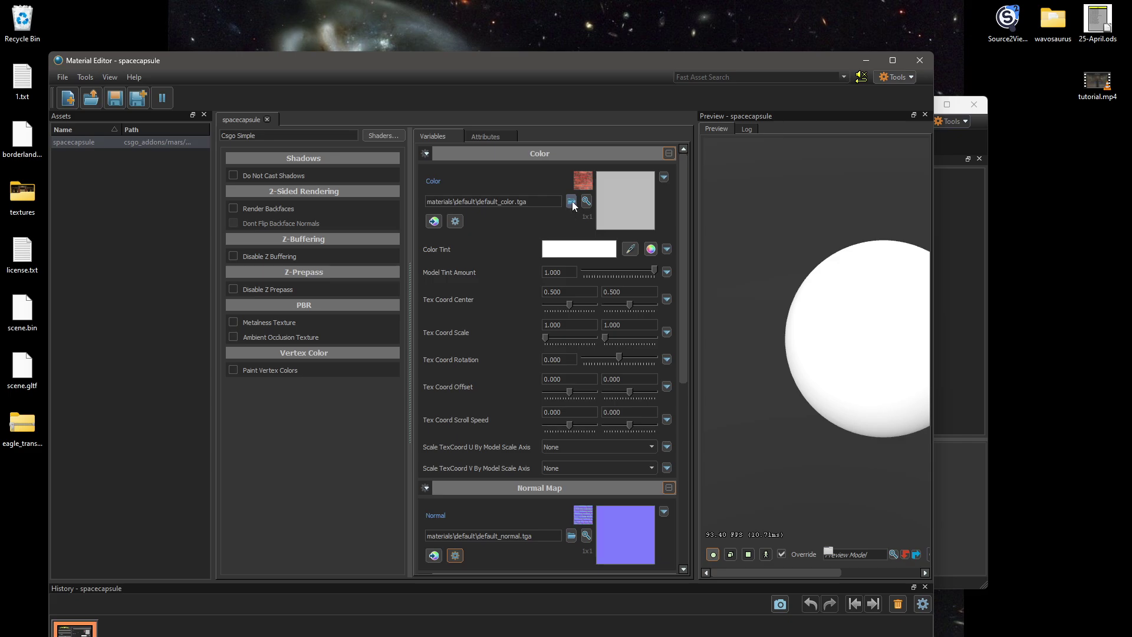
Set spaceCapsuleColor.jpg from the materials folder as the Color texture, using the All Images filter.
{"action": "left_click", "coordinate": [572, 202]}
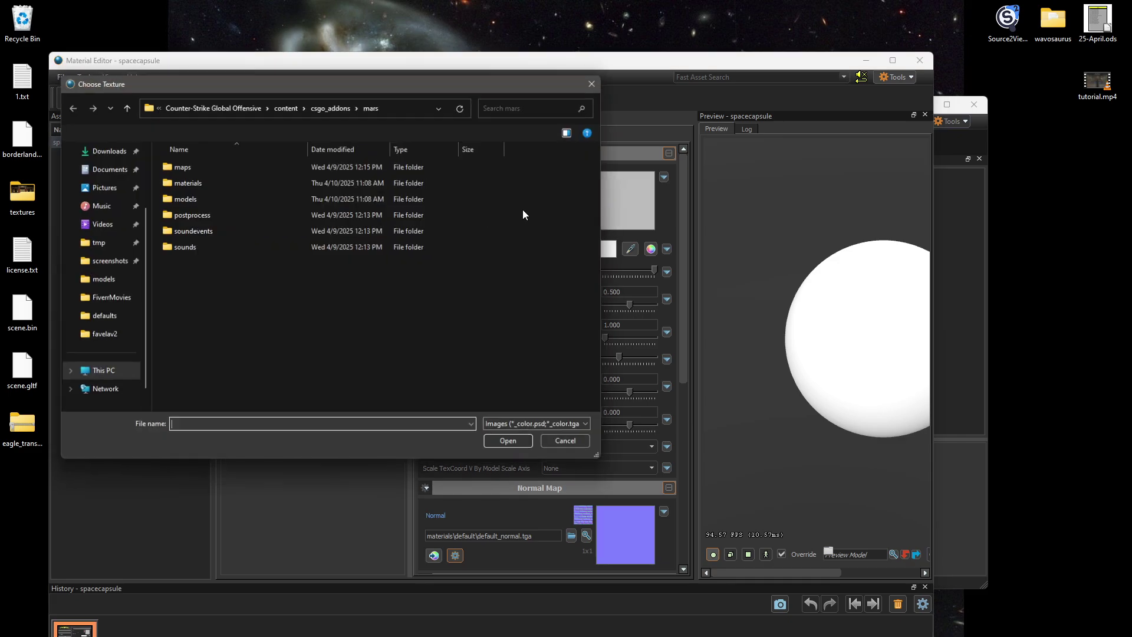
{"action": "double_click", "coordinate": [201, 185]}
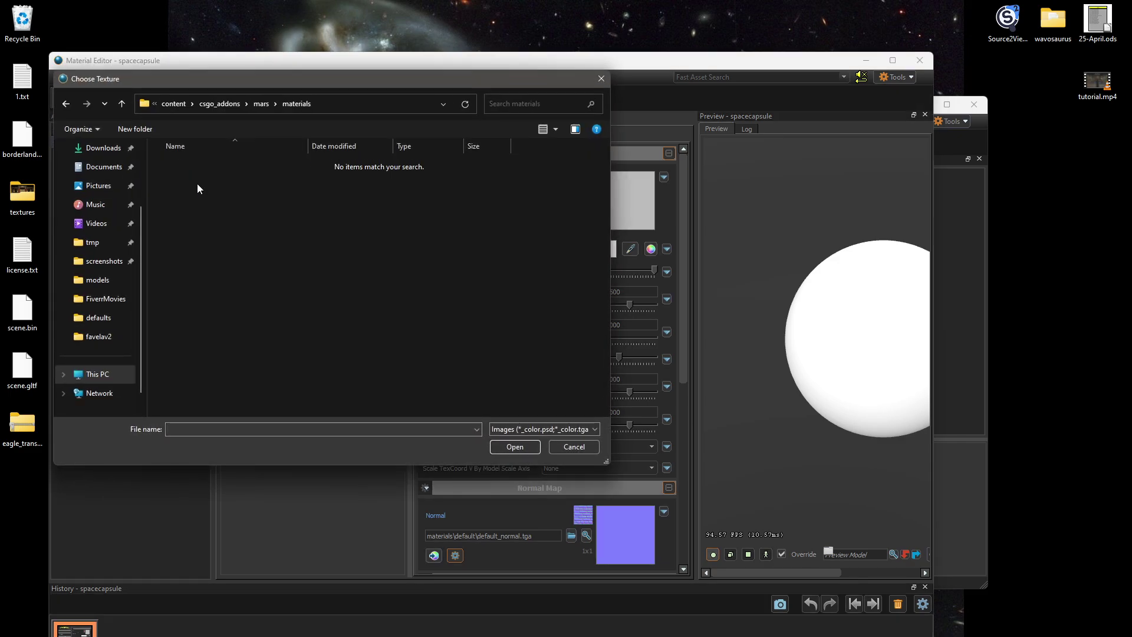
{"action": "left_click", "coordinate": [571, 430]}
{"action": "left_click", "coordinate": [560, 447]}
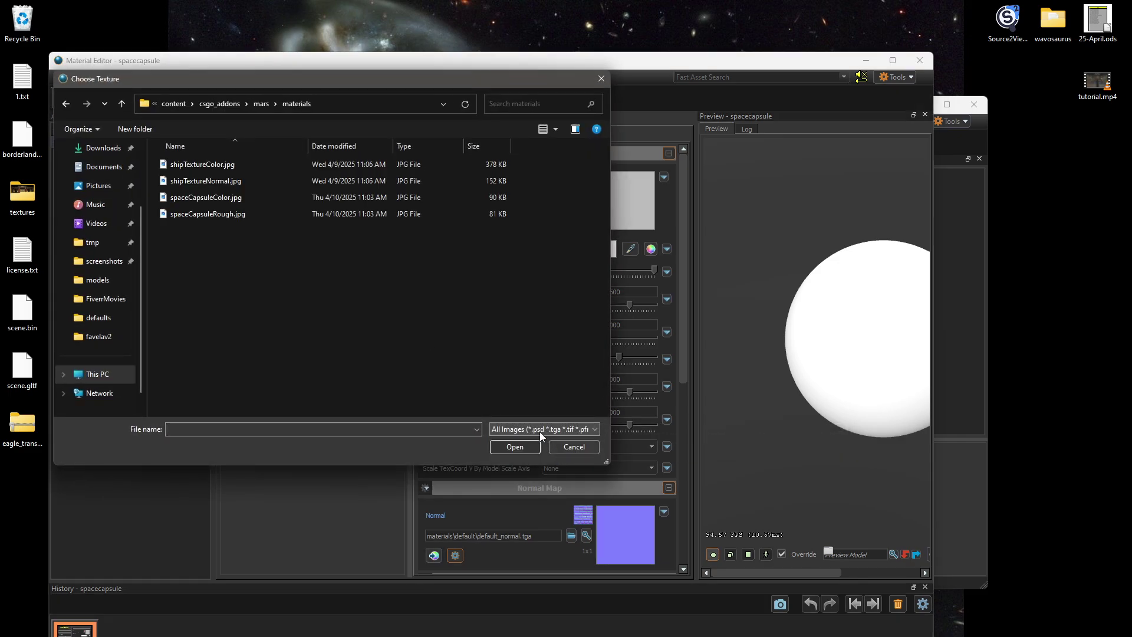
{"action": "left_click", "coordinate": [220, 197]}
{"action": "left_click", "coordinate": [516, 449]}
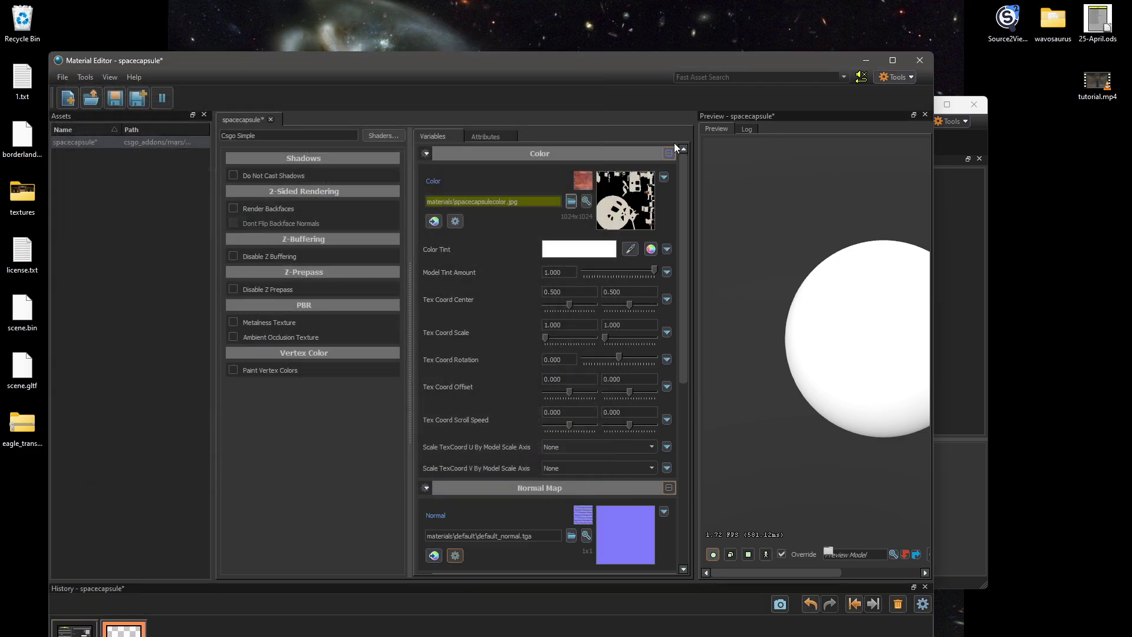
Set spaceCapsuleRough.jpg as the Roughness texture, then save and close the material.
{"action": "double_click", "coordinate": [696, 64]}
{"action": "left_click_drag", "start_coordinate": [461, 278], "coordinate": [349, 277]}
{"action": "scroll", "coordinate": [520, 354], "scroll_direction": "down", "scroll_amount": 4}
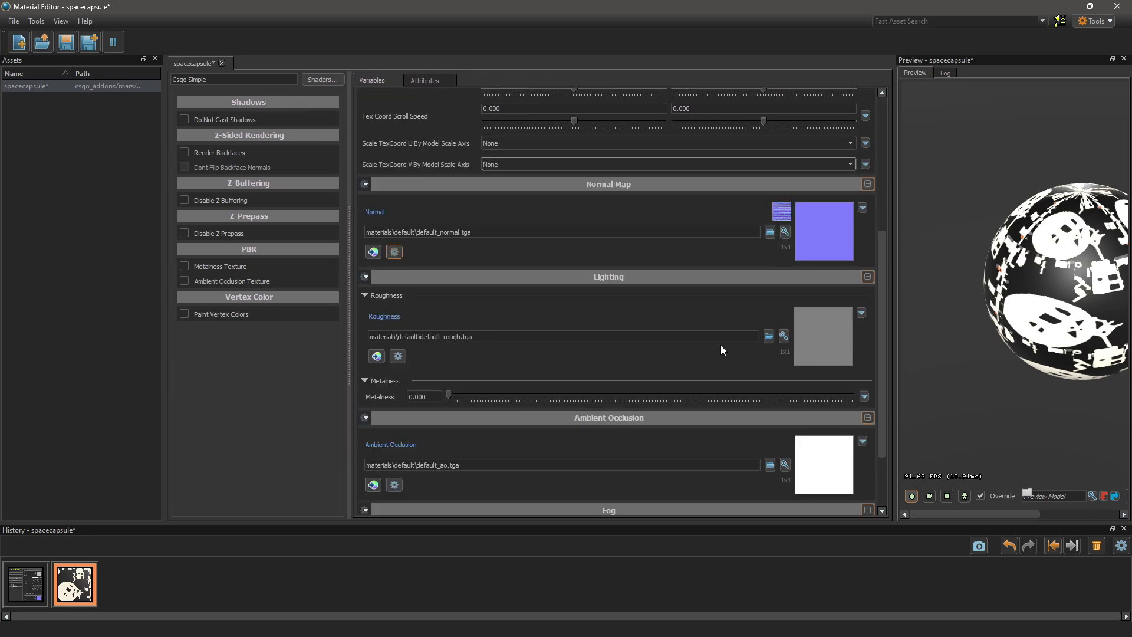
{"action": "left_click", "coordinate": [768, 337]}
{"action": "left_click", "coordinate": [502, 373]}
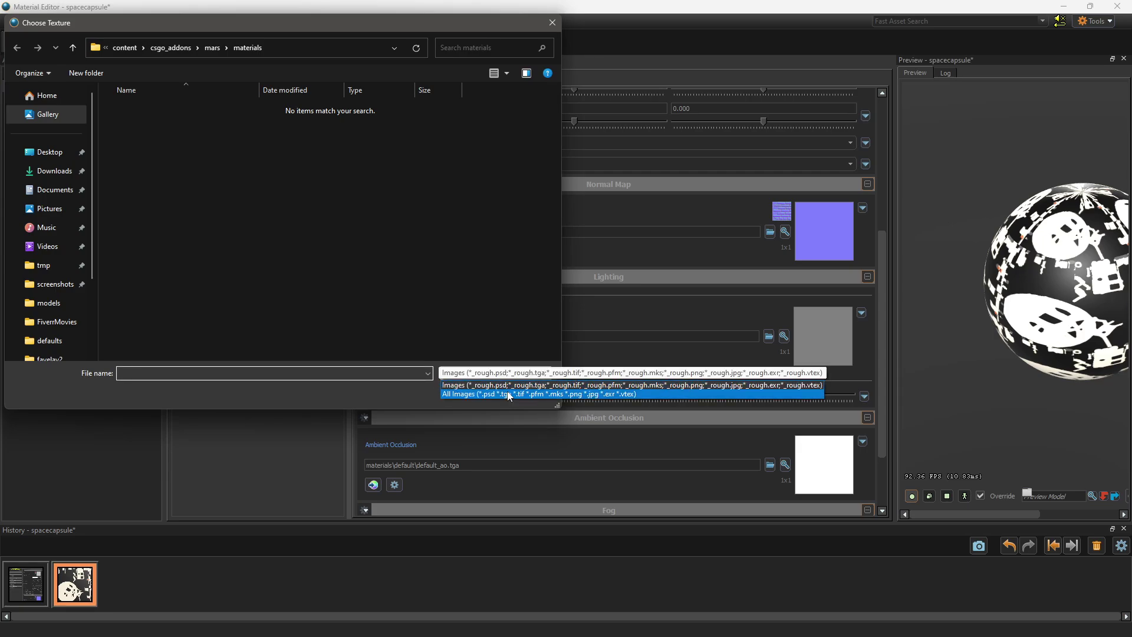
{"action": "left_click", "coordinate": [503, 397]}
{"action": "left_click", "coordinate": [169, 157]}
{"action": "left_click", "coordinate": [454, 391]}
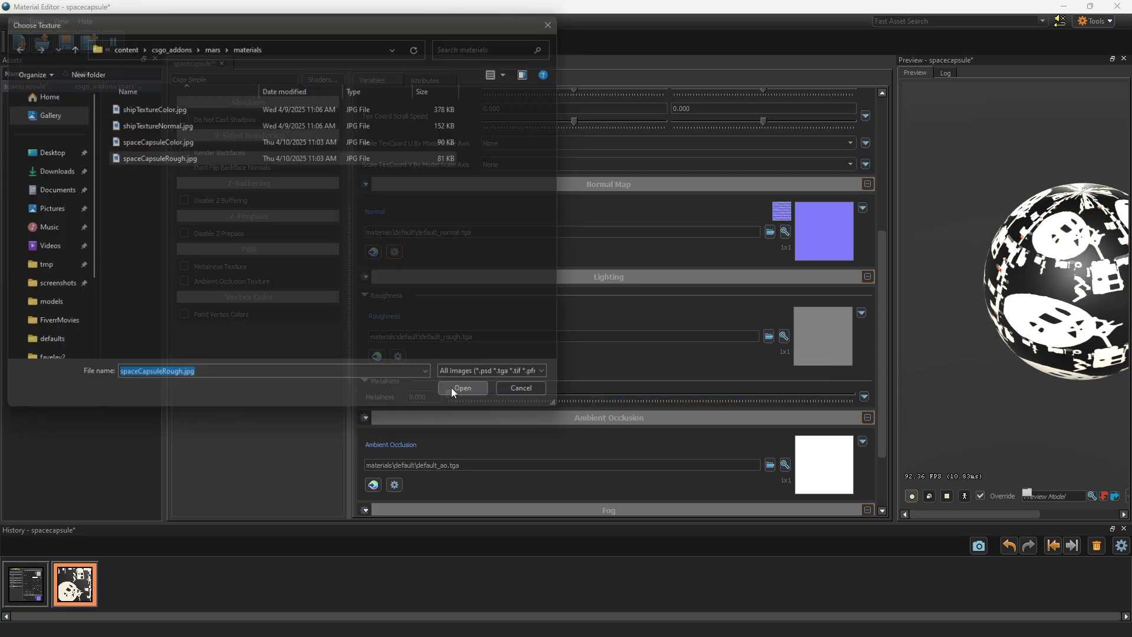
{"action": "left_click", "coordinate": [89, 42]}
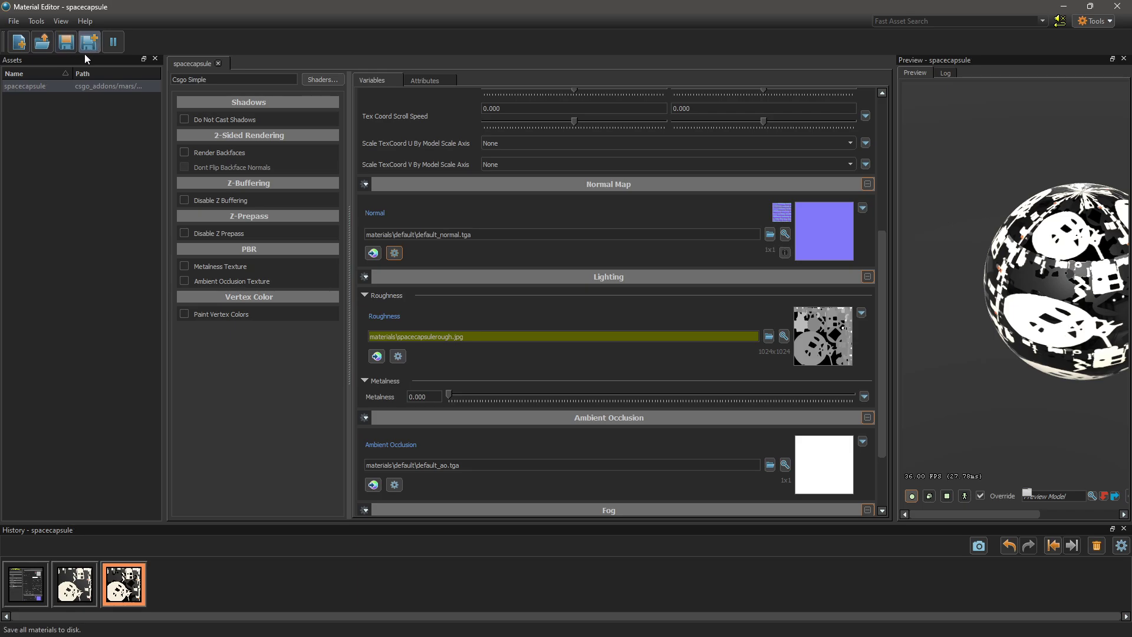
{"action": "left_click", "coordinate": [1113, 10]}
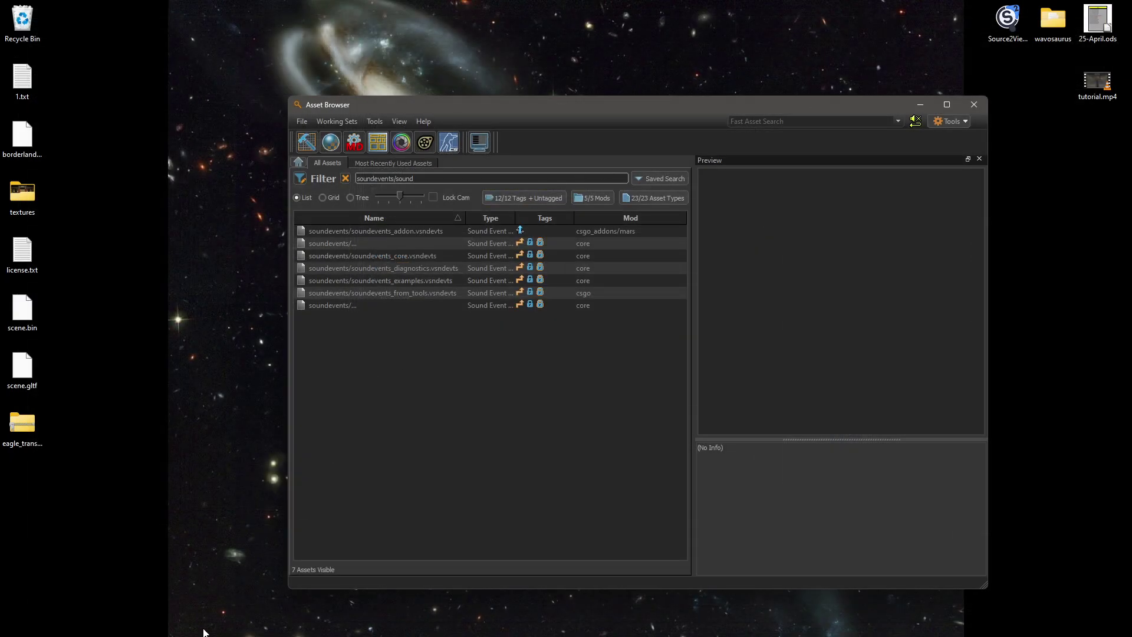
Add a DefaultMaterialGroup using materials/spacecapsule.vmat and orbit the recompiled capsule preview.
{"action": "key", "text": "alt+Tab"}
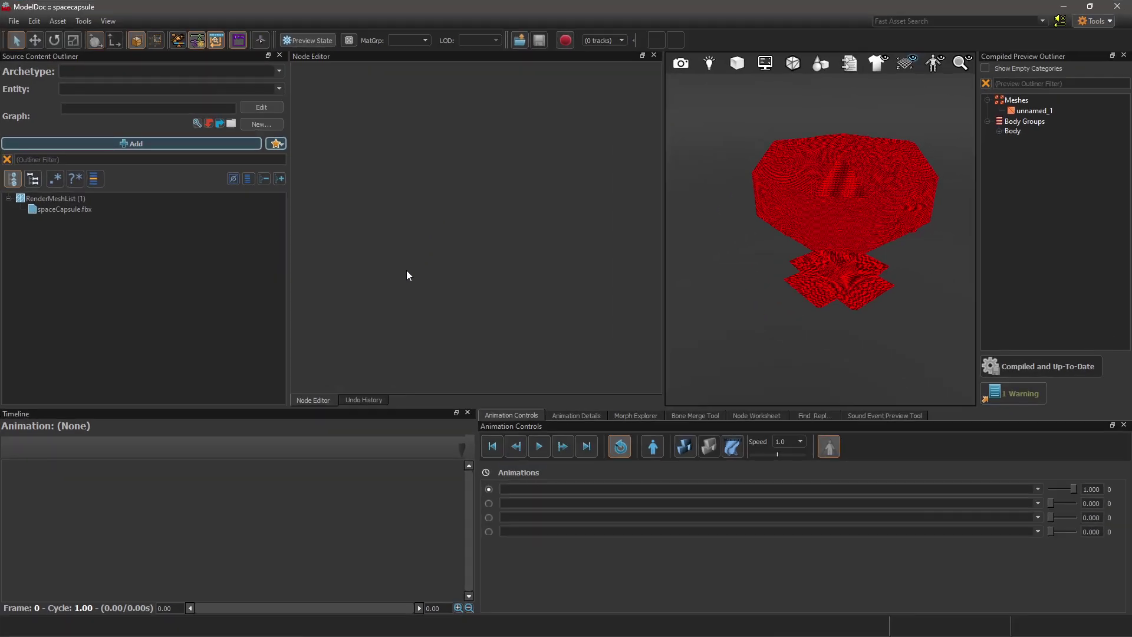
{"action": "left_click", "coordinate": [245, 144]}
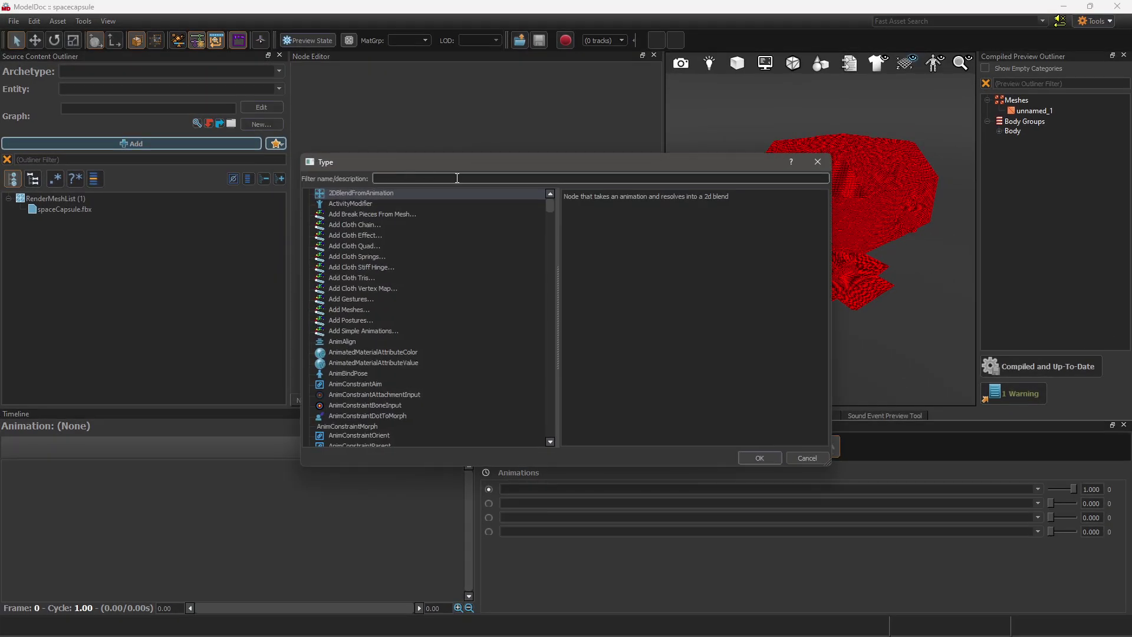
{"action": "type", "text": "material"}
{"action": "double_click", "coordinate": [355, 256]}
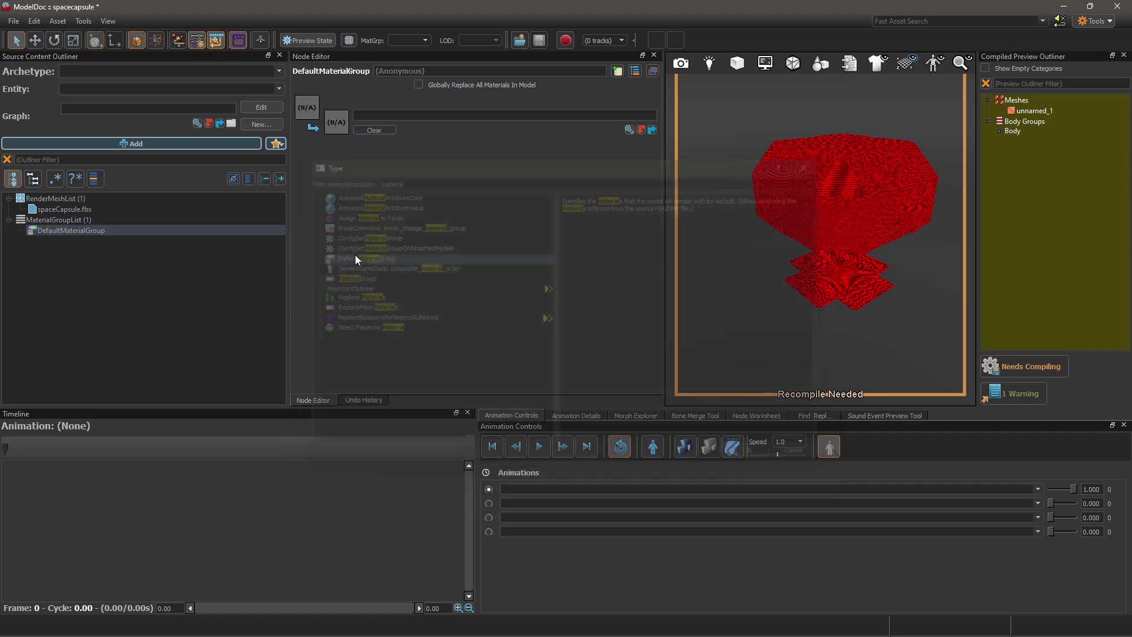
{"action": "left_click", "coordinate": [626, 129]}
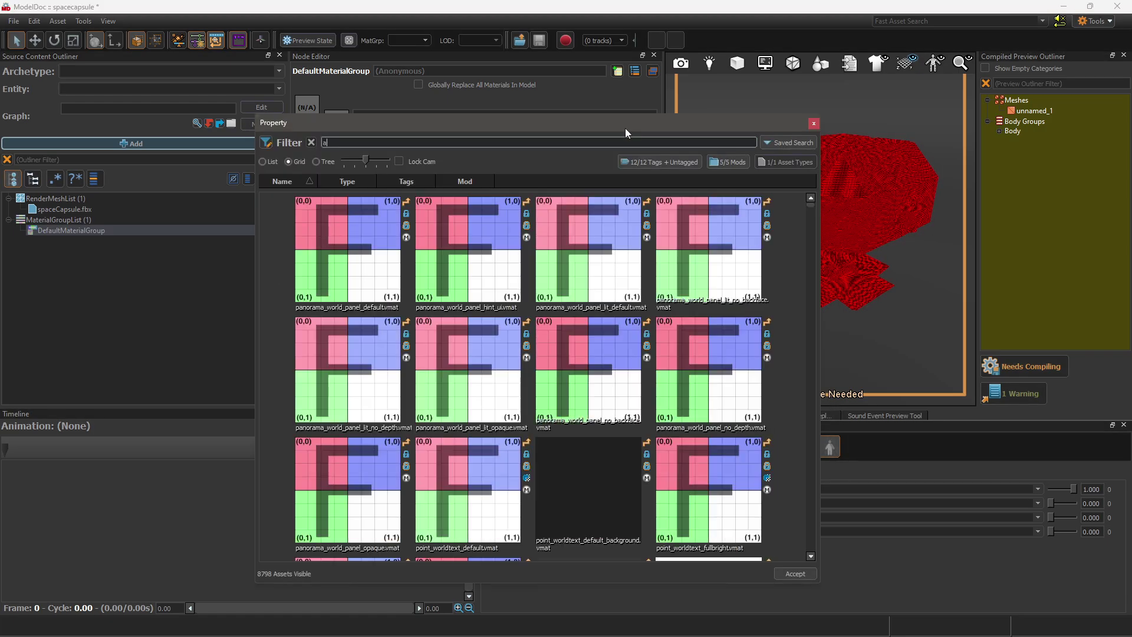
{"action": "type", "text": "spaceca"}
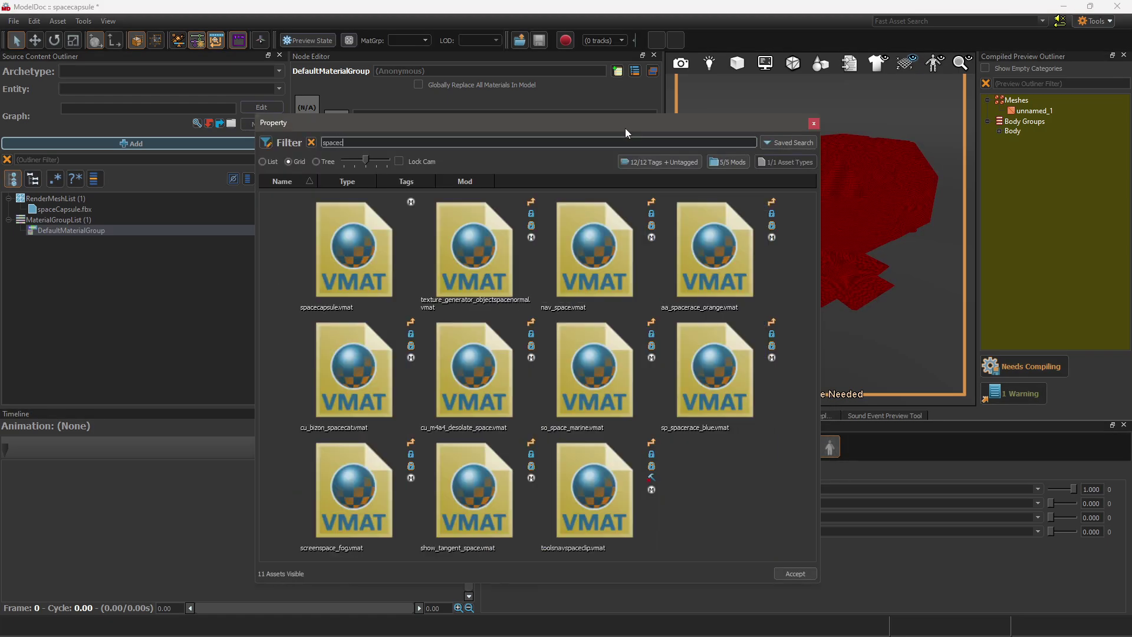
{"action": "double_click", "coordinate": [354, 234]}
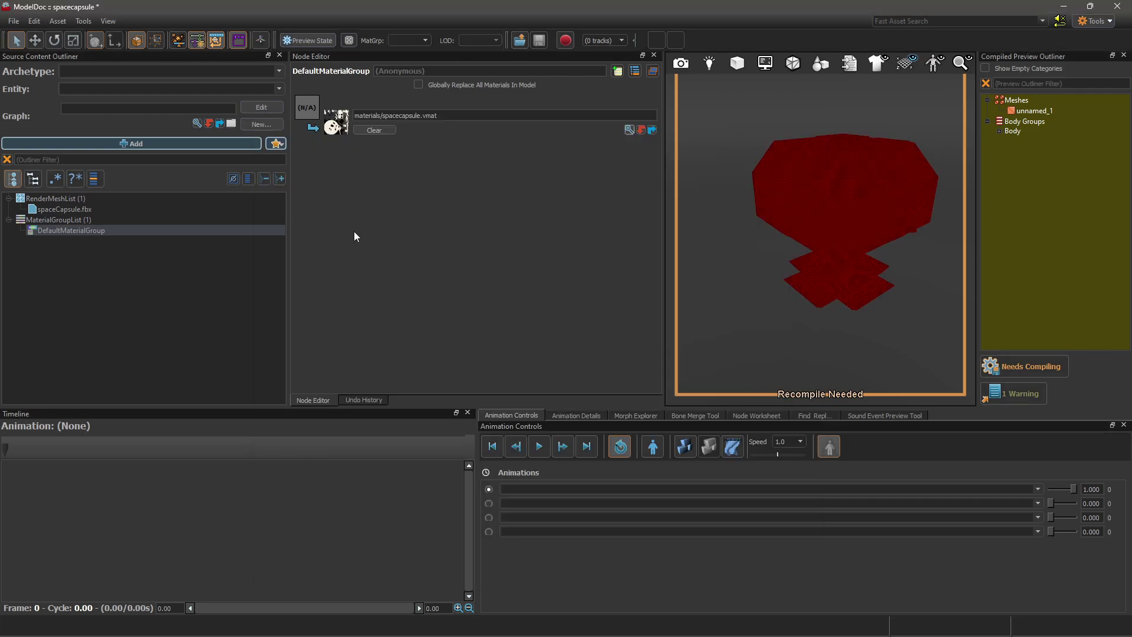
{"action": "left_click_drag", "start_coordinate": [886, 277], "coordinate": [814, 266]}
{"action": "right_click_drag", "start_coordinate": [891, 263], "coordinate": [935, 275]}
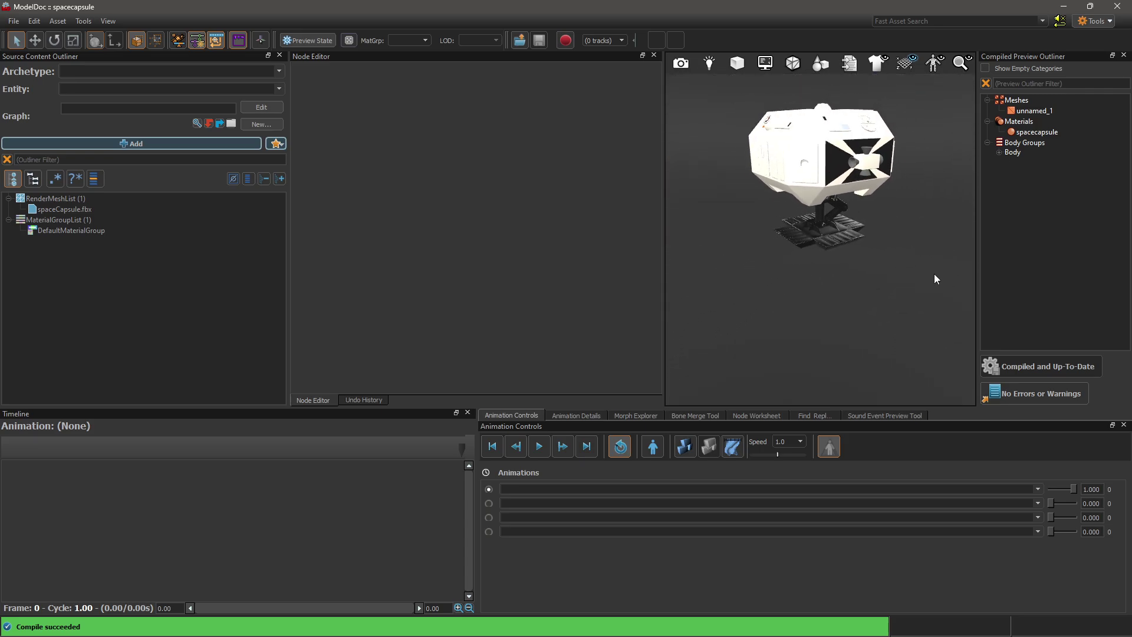
Add a PhysicsHullFile from spaceCapsule.fbx, giving a 46-face, 81-vertex convex hull.
{"action": "left_click", "coordinate": [218, 145]}
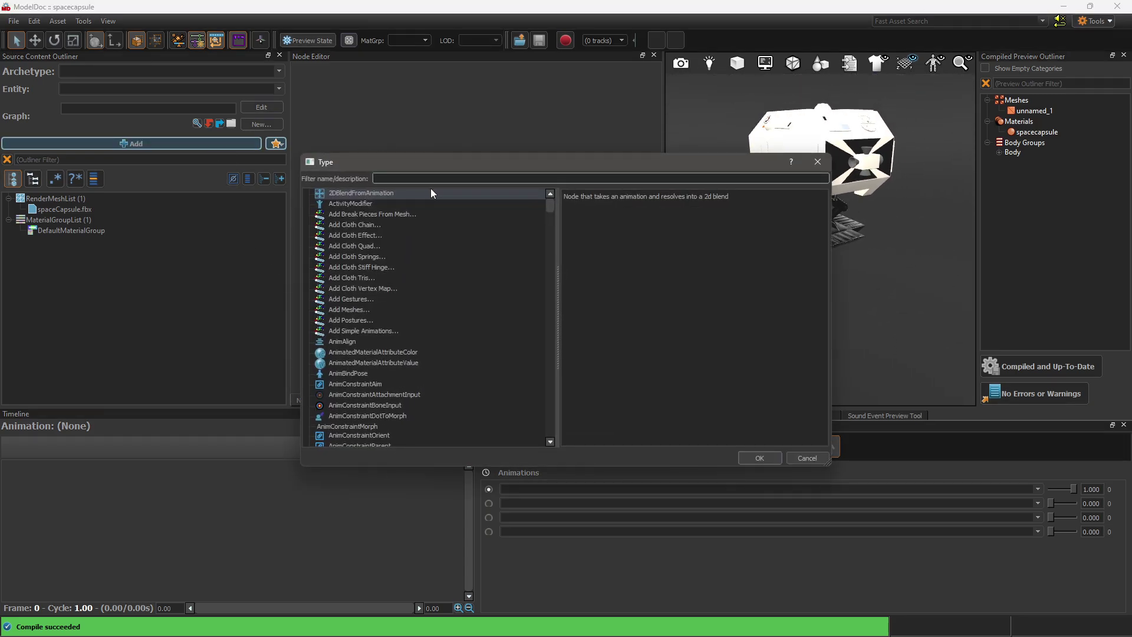
{"action": "type", "text": "phys"}
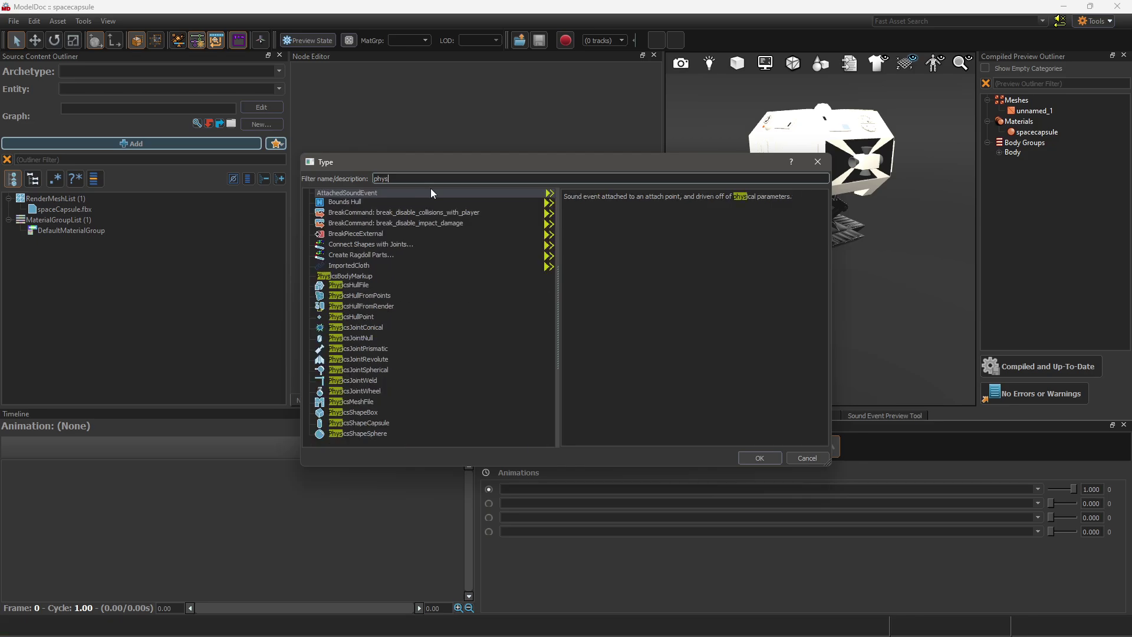
{"action": "double_click", "coordinate": [346, 284]}
{"action": "left_click", "coordinate": [146, 125]}
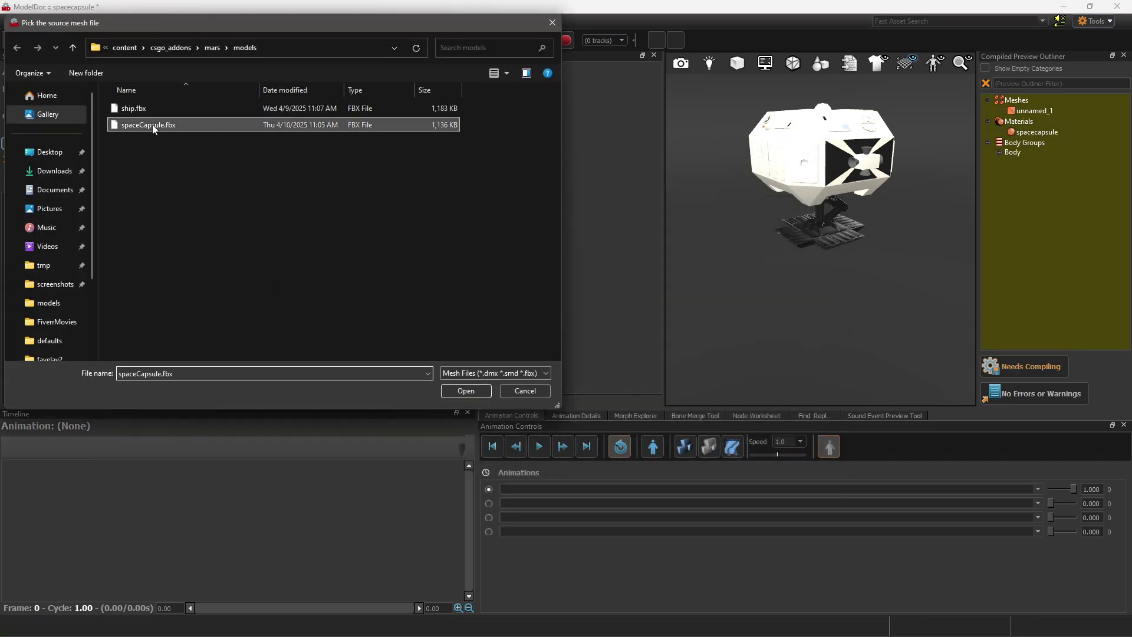
{"action": "left_click", "coordinate": [482, 395]}
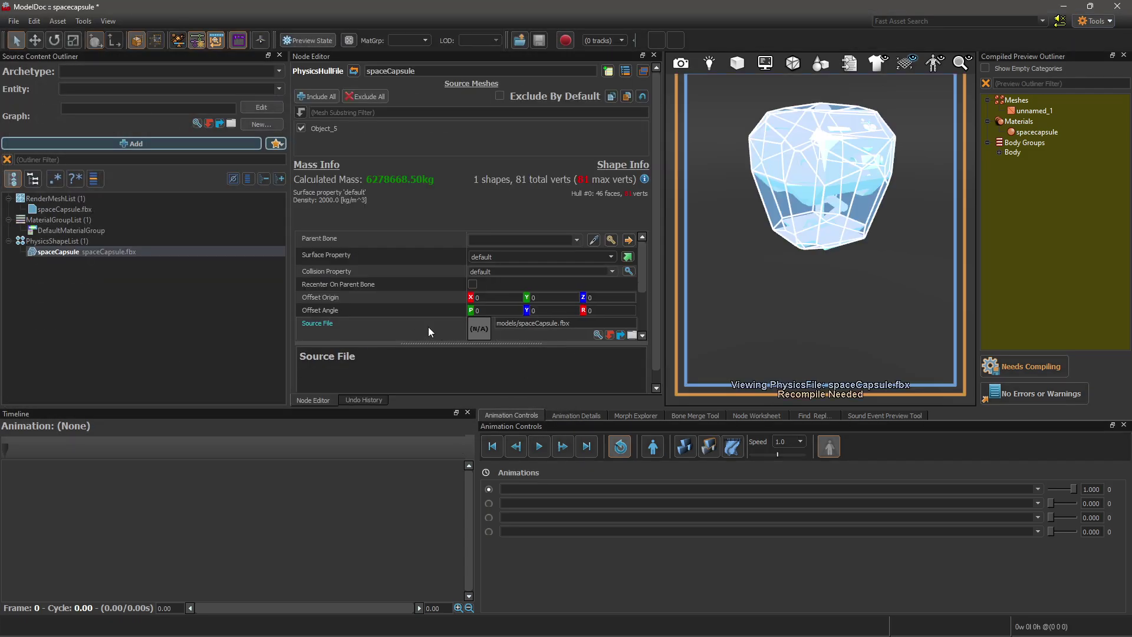
{"action": "left_click_drag", "start_coordinate": [877, 249], "coordinate": [781, 236]}
{"action": "key", "text": "w"}
{"action": "key", "text": "s"}
{"action": "key", "text": "w"}
{"action": "key", "text": "s"}
{"action": "key", "text": "a"}
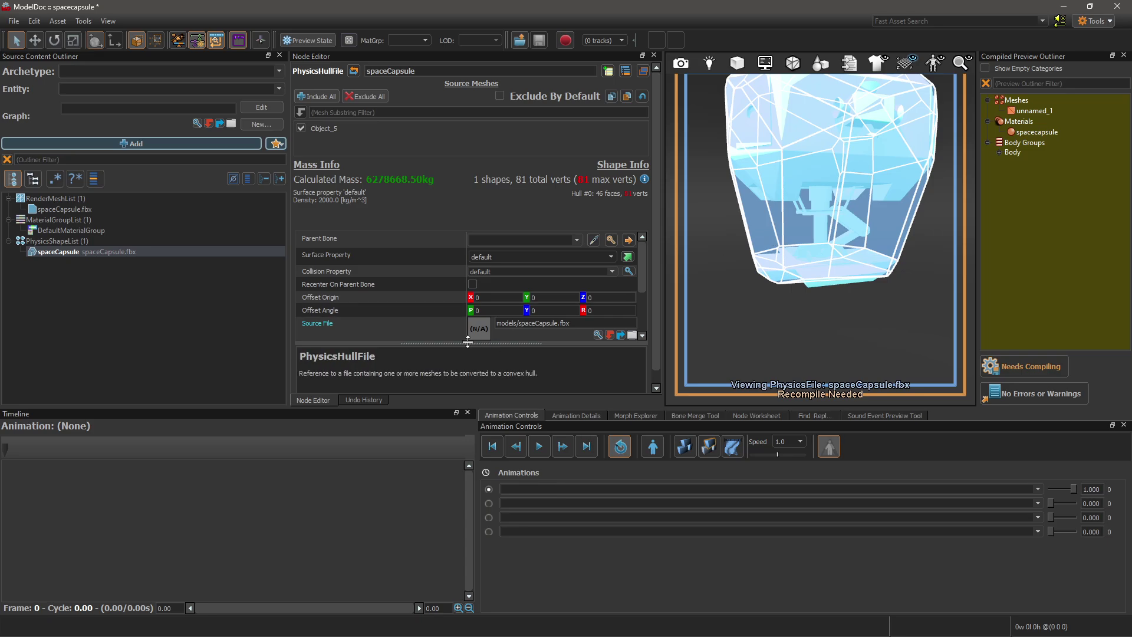
Set the physics hull Import Mode to Hull Per Element.
{"action": "scroll", "coordinate": [455, 313], "scroll_direction": "down", "scroll_amount": 3}
{"action": "left_click", "coordinate": [613, 308]}
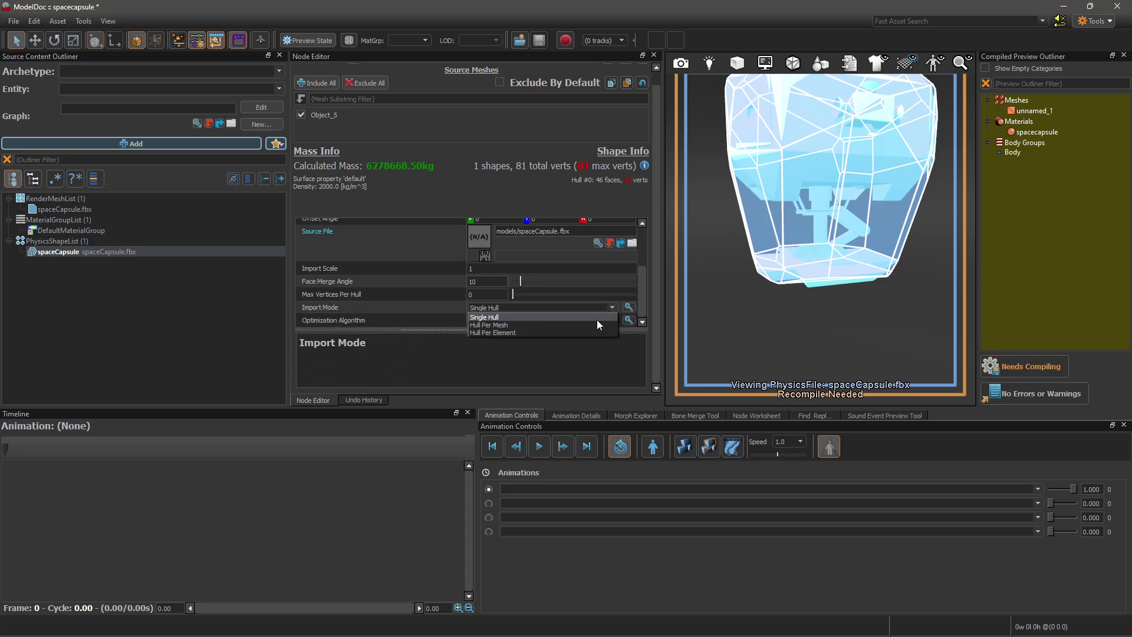
{"action": "left_click", "coordinate": [506, 324]}
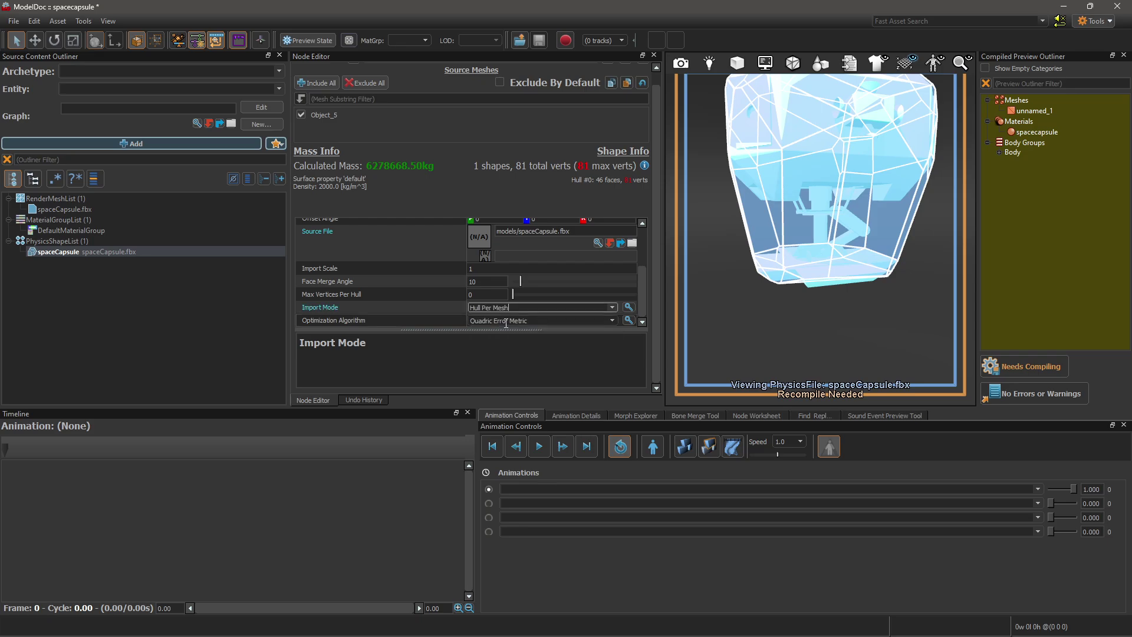
{"action": "left_click", "coordinate": [611, 308]}
{"action": "left_click", "coordinate": [495, 326]}
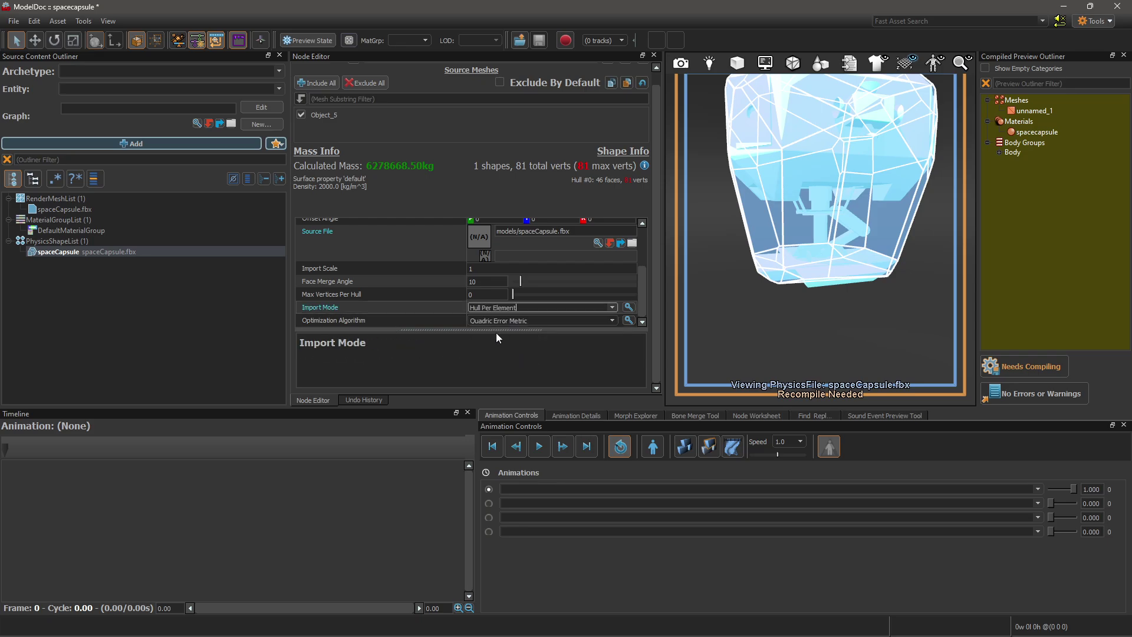
{"action": "mouse_move", "coordinate": [839, 256]}
{"action": "left_mouse_down"}
{"action": "mouse_move", "coordinate": [844, 236]}
{"action": "mouse_move", "coordinate": [840, 257]}
{"action": "left_mouse_up"}
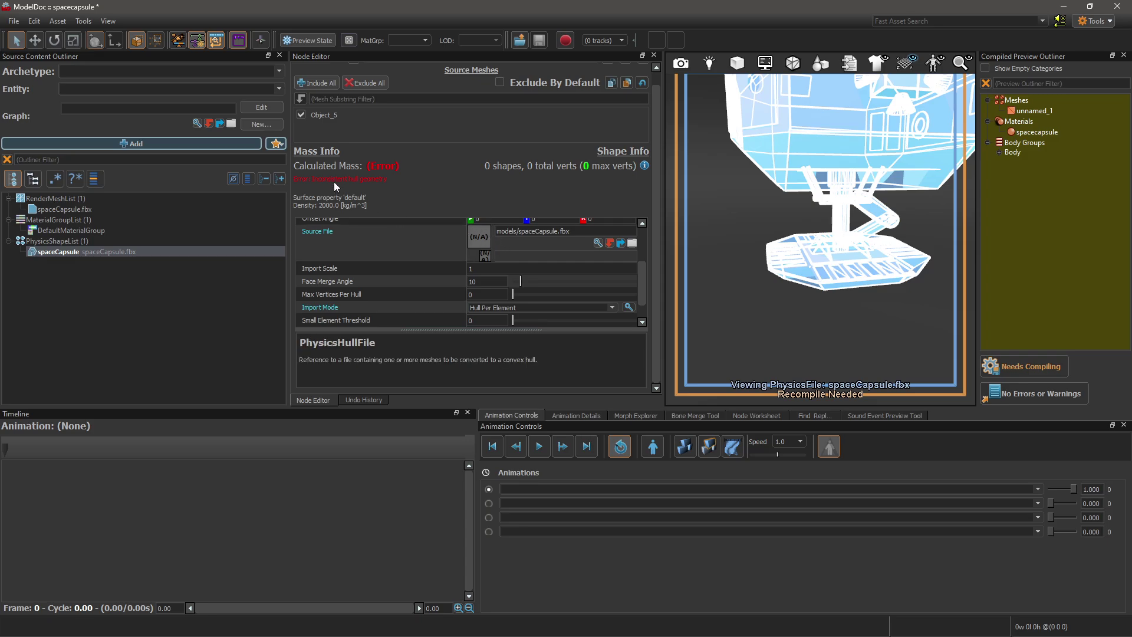
Set Face Merge Angle 45.55, Small Element Threshold 100 and Thin Element Threshold 9.76.
{"action": "scroll", "coordinate": [484, 273], "scroll_direction": "down", "scroll_amount": 1}
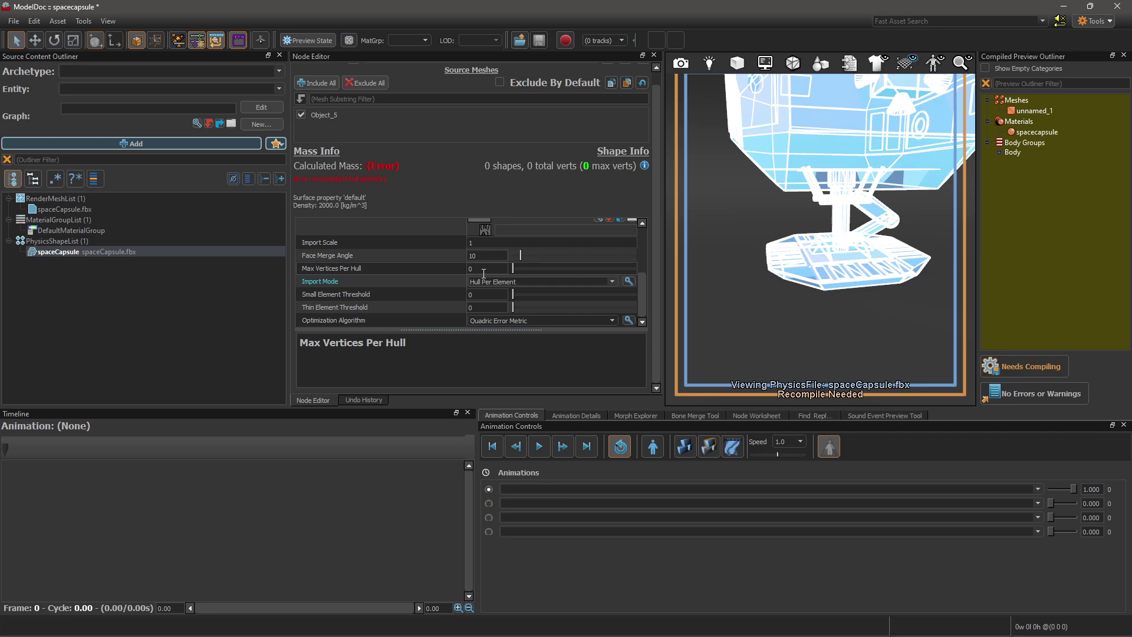
{"action": "left_click_drag", "start_coordinate": [521, 256], "coordinate": [578, 255]}
{"action": "left_click_drag", "start_coordinate": [513, 295], "coordinate": [637, 293]}
{"action": "left_click_drag", "start_coordinate": [513, 308], "coordinate": [617, 305]}
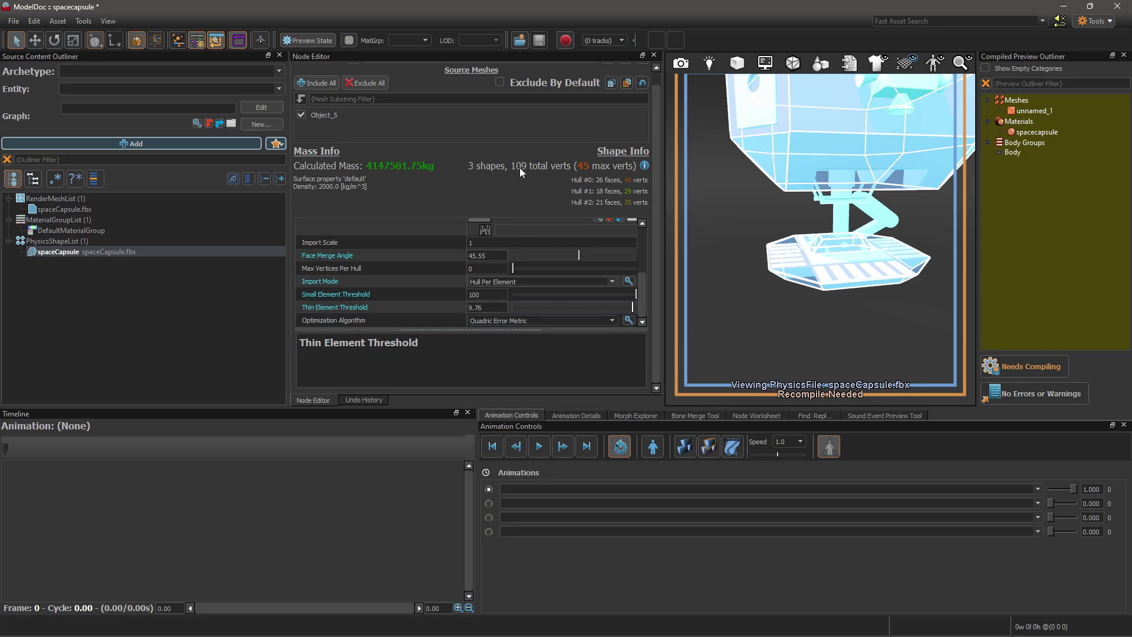
{"action": "left_click_drag", "start_coordinate": [821, 236], "coordinate": [795, 222]}
{"action": "scroll", "coordinate": [820, 236], "scroll_direction": "up", "scroll_amount": 5}
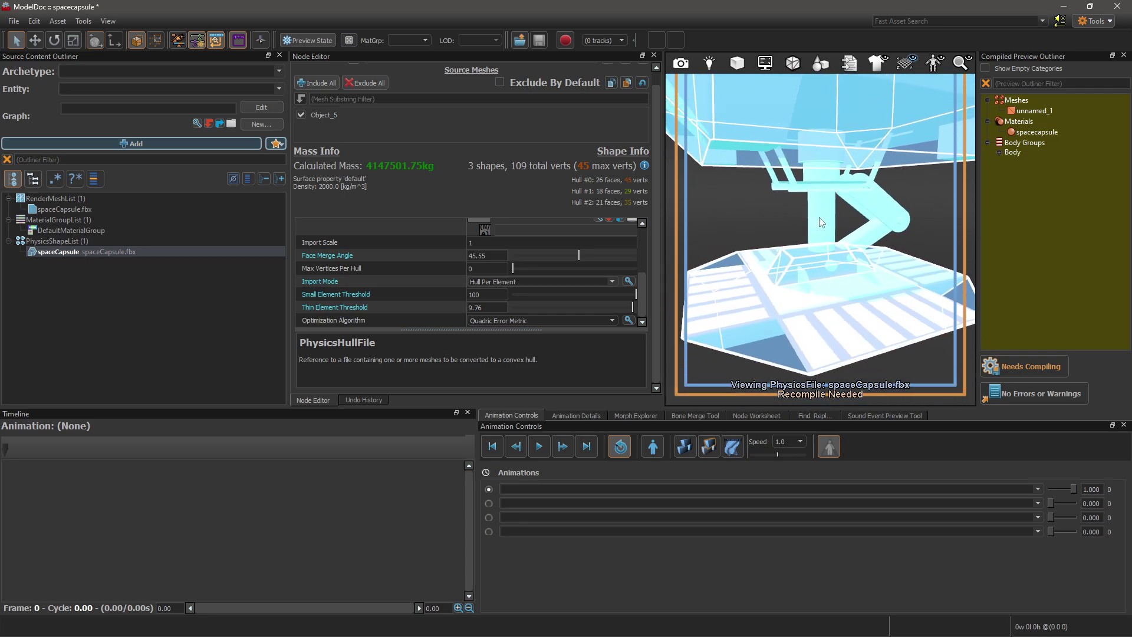
{"action": "left_click", "coordinate": [485, 306]}
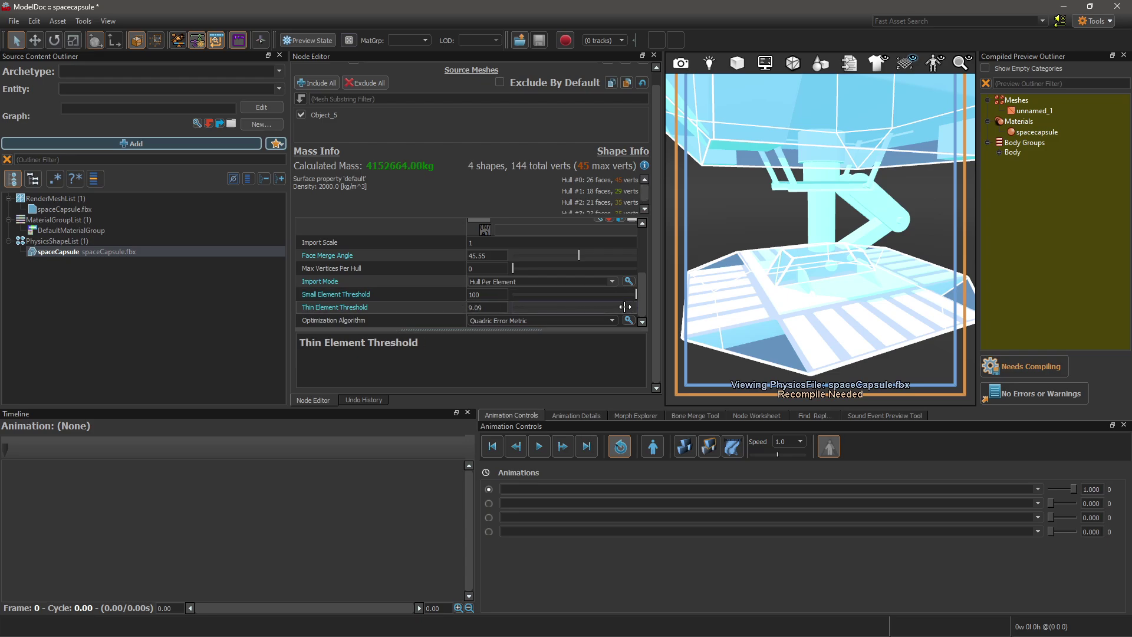
Lower Small Element Threshold to 80.3 for six hull shapes, then compile the model.
{"action": "left_click_drag", "start_coordinate": [635, 294], "coordinate": [608, 294]}
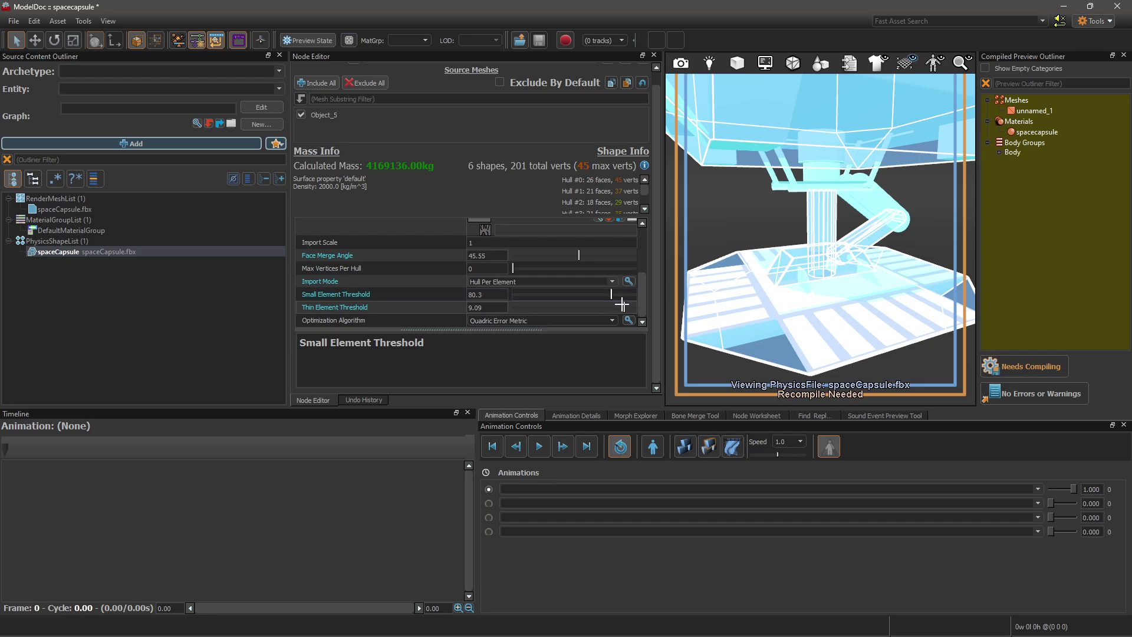
{"action": "left_click_drag", "start_coordinate": [806, 243], "coordinate": [829, 242]}
{"action": "key", "text": "s"}
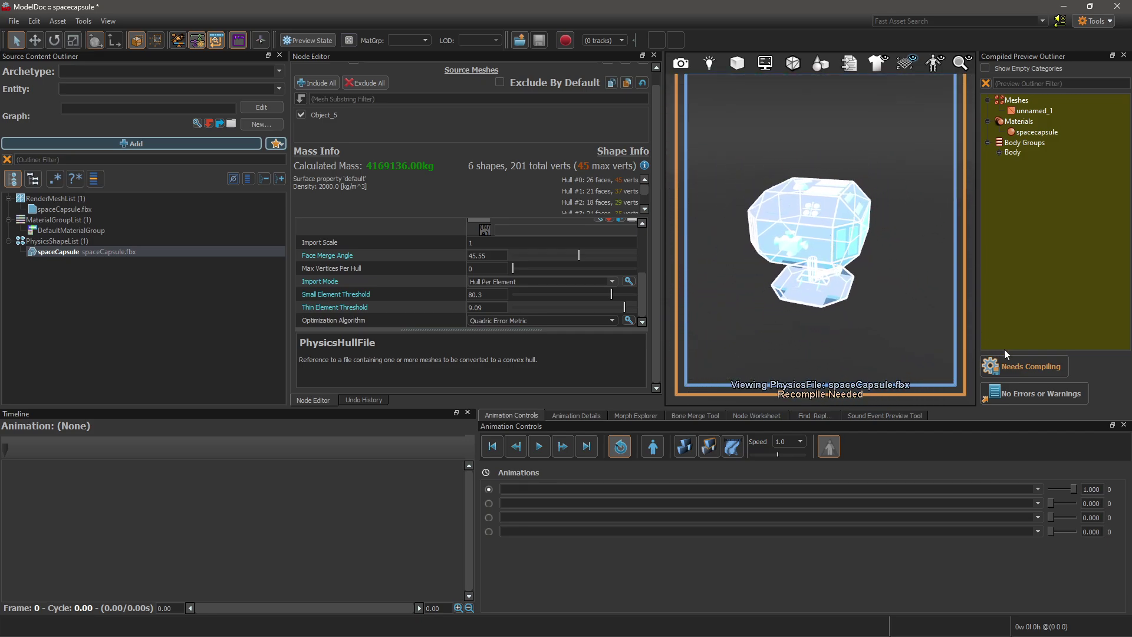
{"action": "left_click", "coordinate": [1008, 365]}
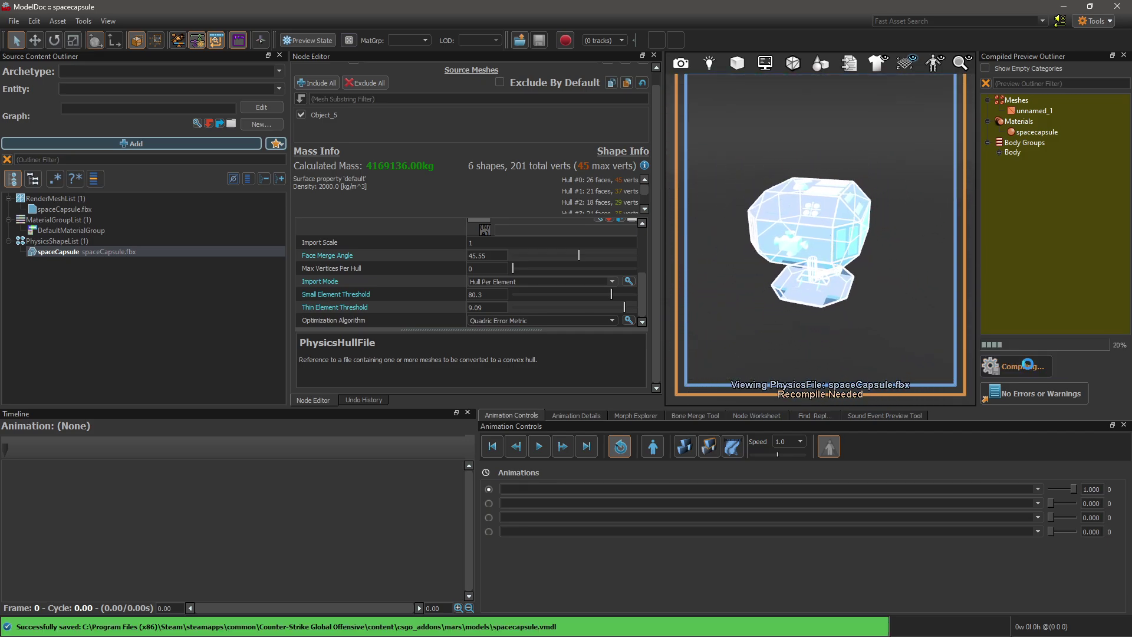
Close ModelDoc and open mars.vmap from Hammer's recent files.
{"action": "left_click", "coordinate": [1118, 7]}
{"action": "left_click", "coordinate": [308, 146]}
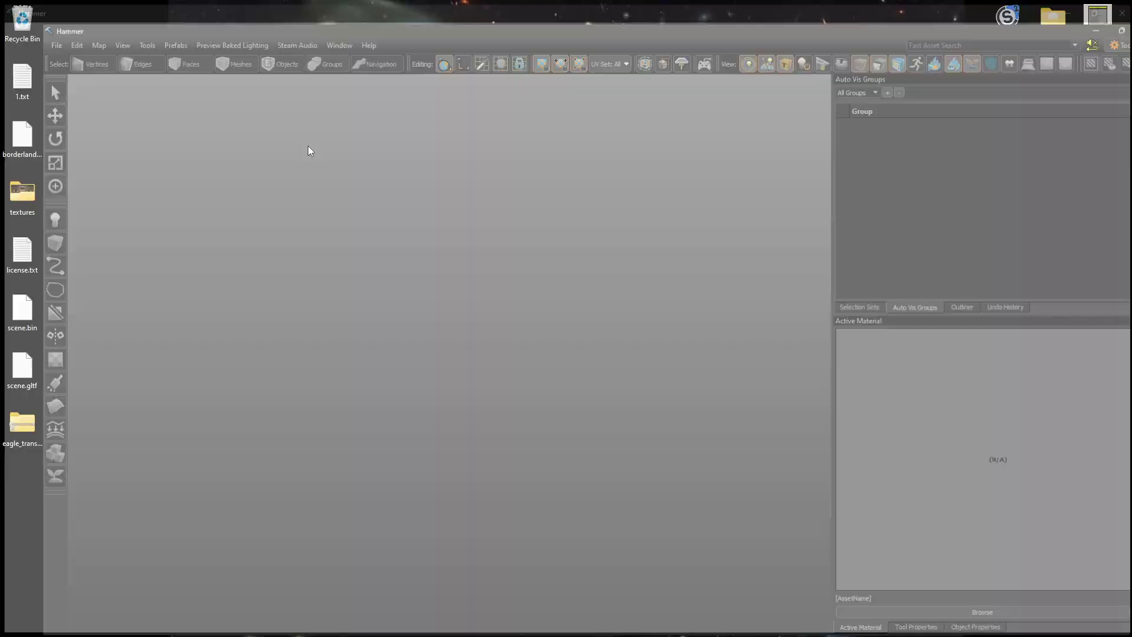
{"action": "left_click", "coordinate": [13, 20]}
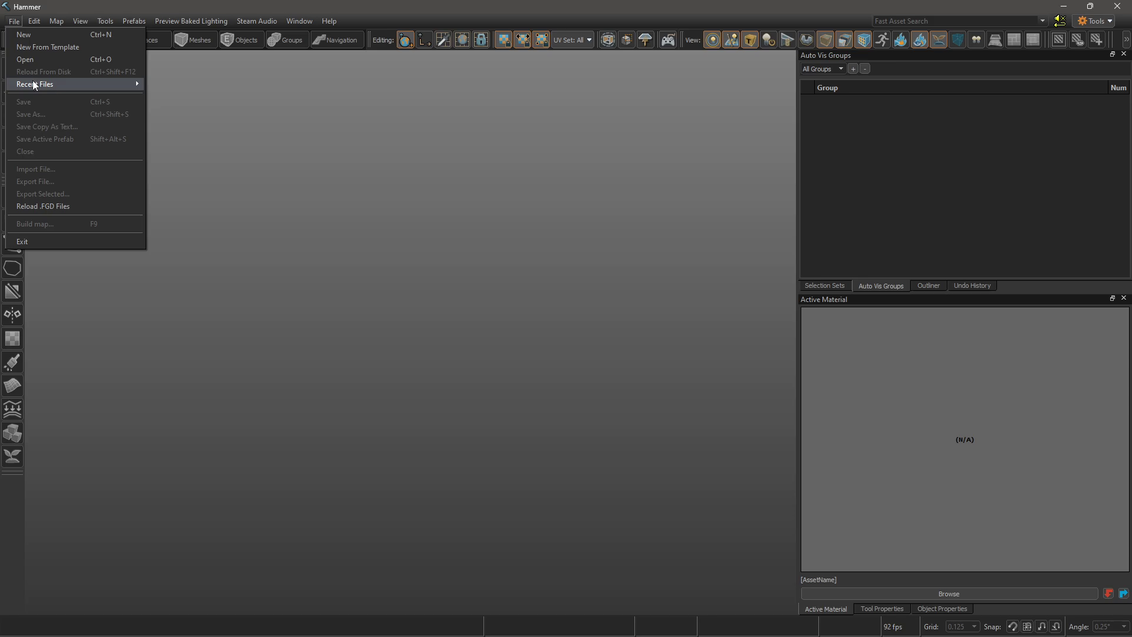
{"action": "mouse_move", "coordinate": [33, 83]}
{"action": "left_click", "coordinate": [172, 84]}
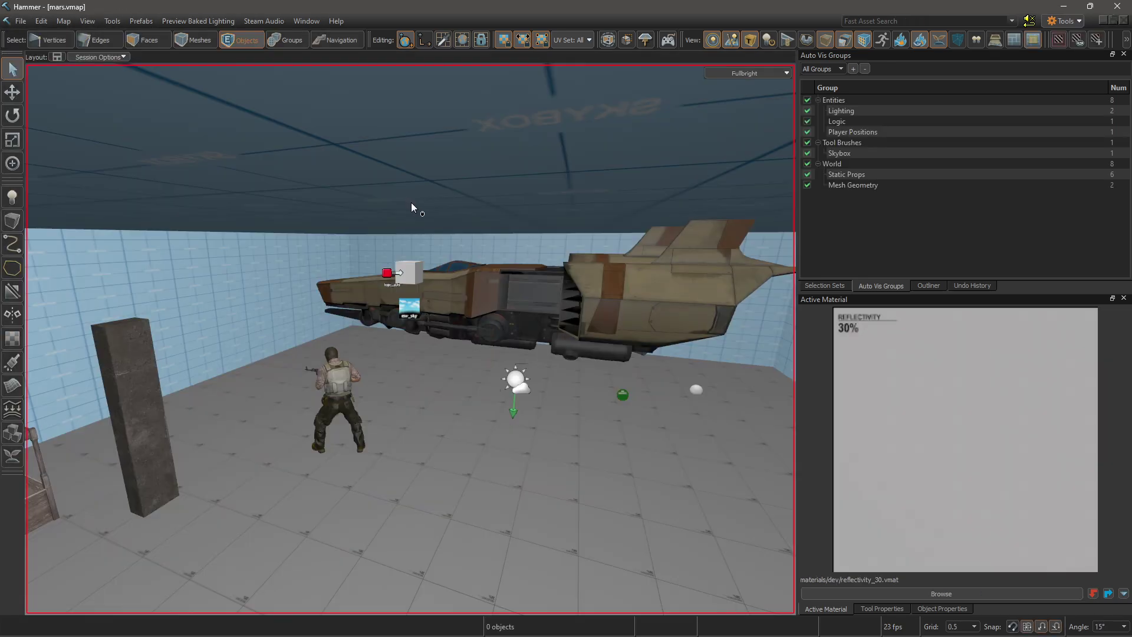
Clone the ship prop and slide the copy along the red axis.
{"action": "left_click", "coordinate": [435, 239]}
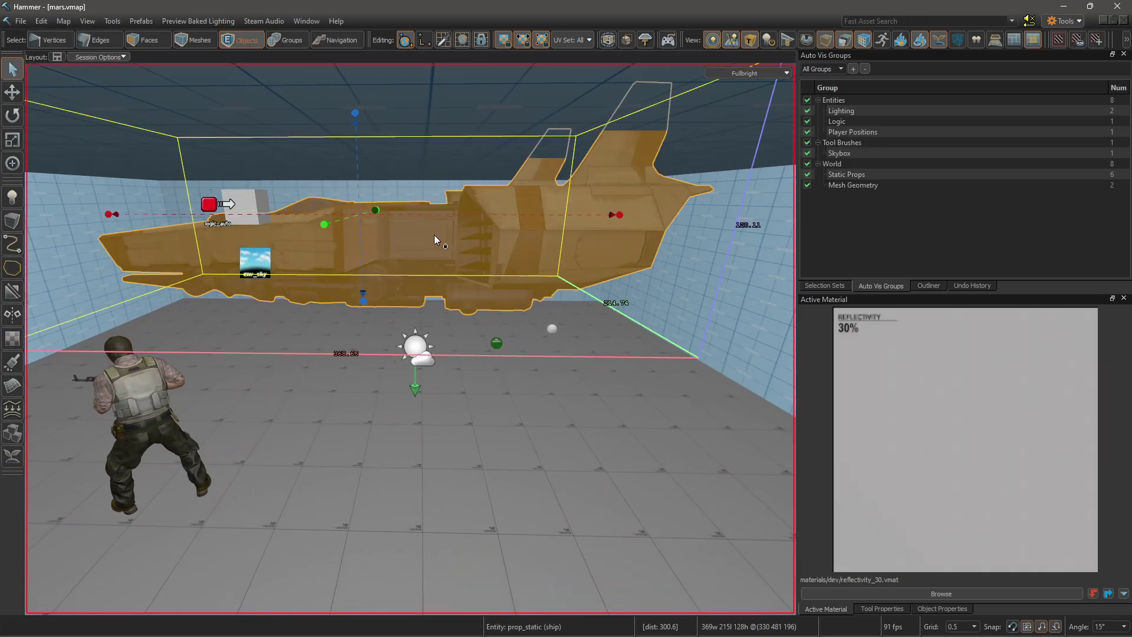
{"action": "key", "text": "d"}
{"action": "right_click_drag", "start_coordinate": [435, 238], "coordinate": [458, 227]}
{"action": "key", "text": "t"}
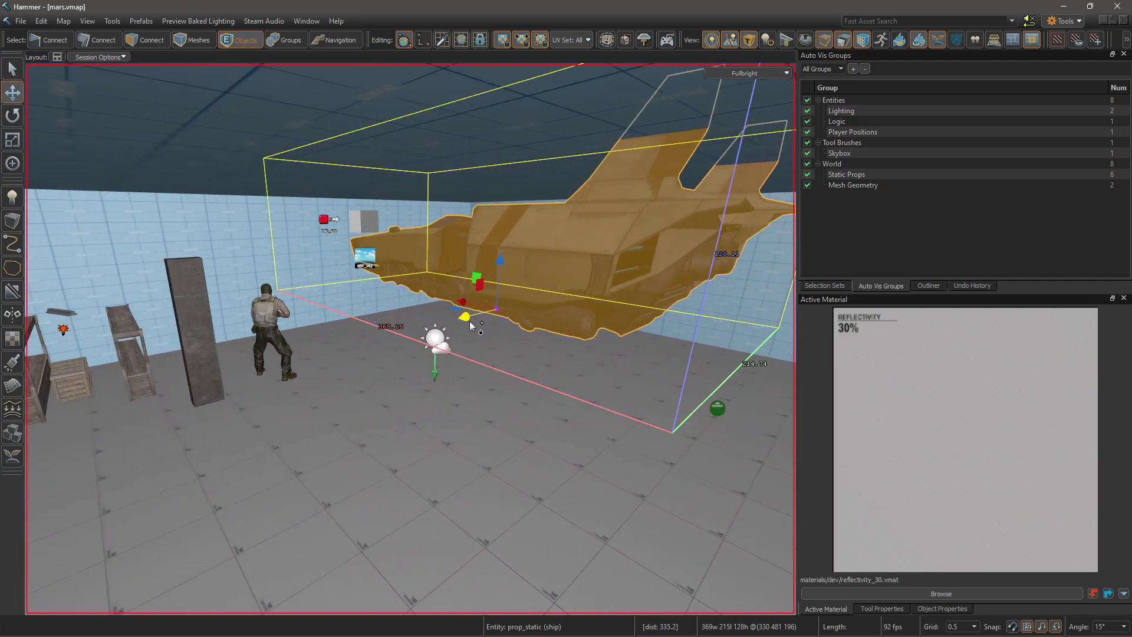
{"action": "left_click_drag", "start_coordinate": [467, 319], "coordinate": [184, 389], "text": "shift"}
{"action": "key", "text": "w"}
{"action": "right_click_drag", "start_coordinate": [224, 334], "coordinate": [410, 339]}
{"action": "key", "text": "s"}
{"action": "key", "text": "w"}
{"action": "left_click_drag", "start_coordinate": [490, 243], "coordinate": [554, 236]}
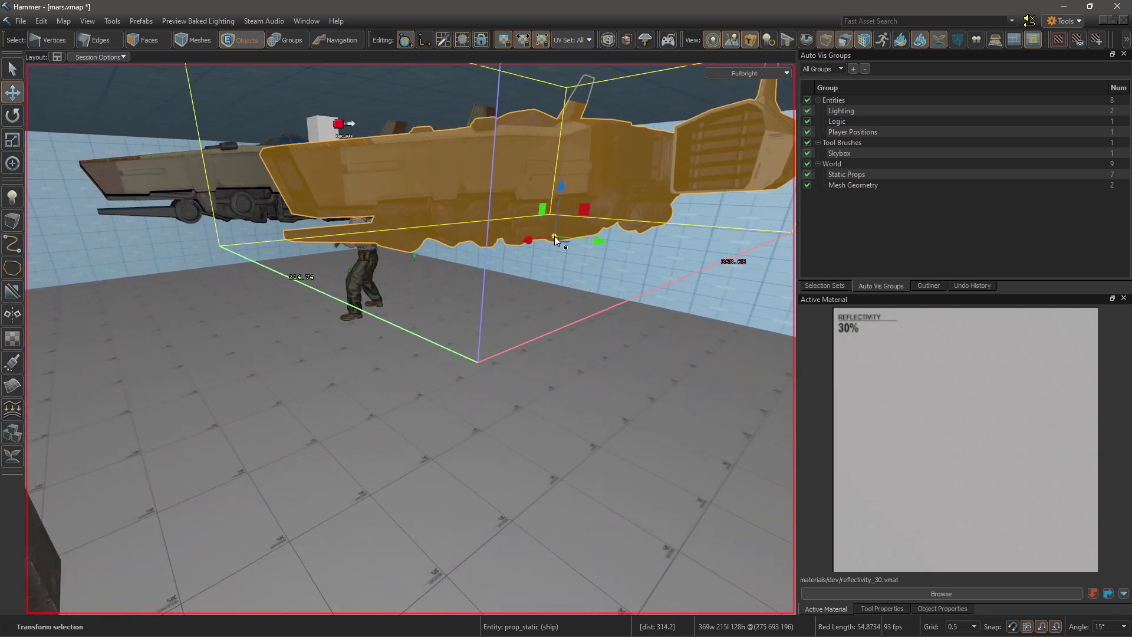
Change the copied prop's model to spacecapsule.vmdl.
{"action": "double_click", "coordinate": [555, 236]}
{"action": "left_click", "coordinate": [757, 257]}
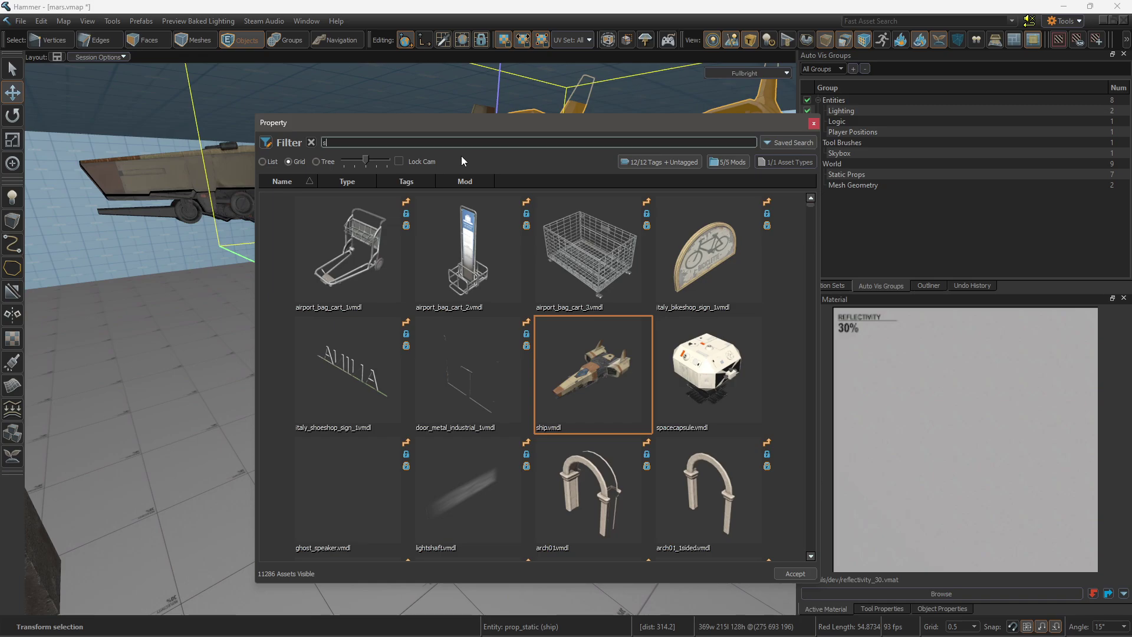
{"action": "left_click", "coordinate": [710, 380]}
{"action": "type", "text": "s"}
{"action": "double_click", "coordinate": [698, 364]}
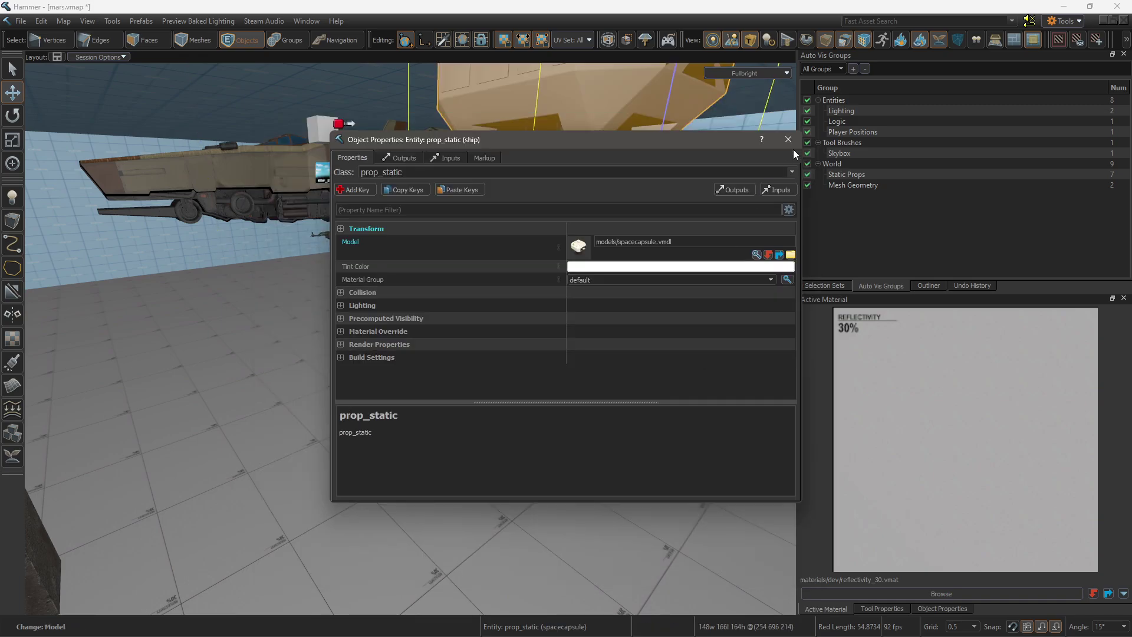
{"action": "left_click", "coordinate": [794, 140]}
Adjust the capsule's height so it stands on the floor inside the room.
{"action": "key", "text": "s"}
{"action": "right_click_drag", "start_coordinate": [345, 200], "coordinate": [407, 136]}
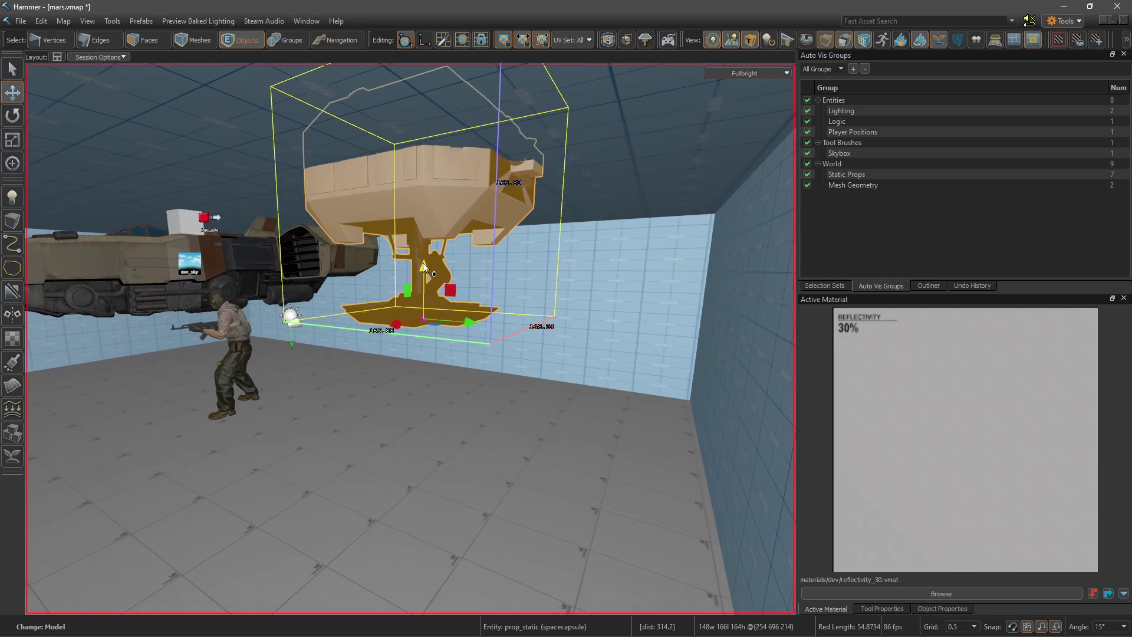
{"action": "left_click_drag", "start_coordinate": [423, 263], "coordinate": [517, 396]}
{"action": "key", "text": "w"}
{"action": "right_click_drag", "start_coordinate": [517, 396], "coordinate": [411, 339]}
Delete the shelves, crate, light and stone pillar, then save the map.
{"action": "key", "text": "s"}
{"action": "left_click", "coordinate": [502, 274]}
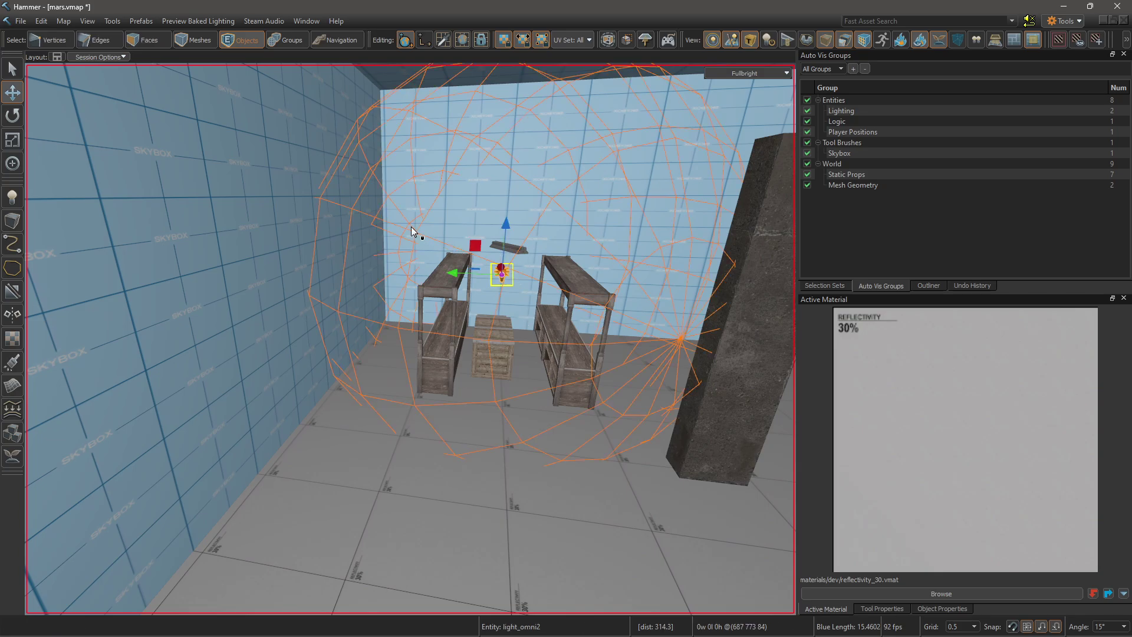
{"action": "left_click_drag", "start_coordinate": [597, 414], "coordinate": [494, 394]}
{"action": "key", "text": "Delete"}
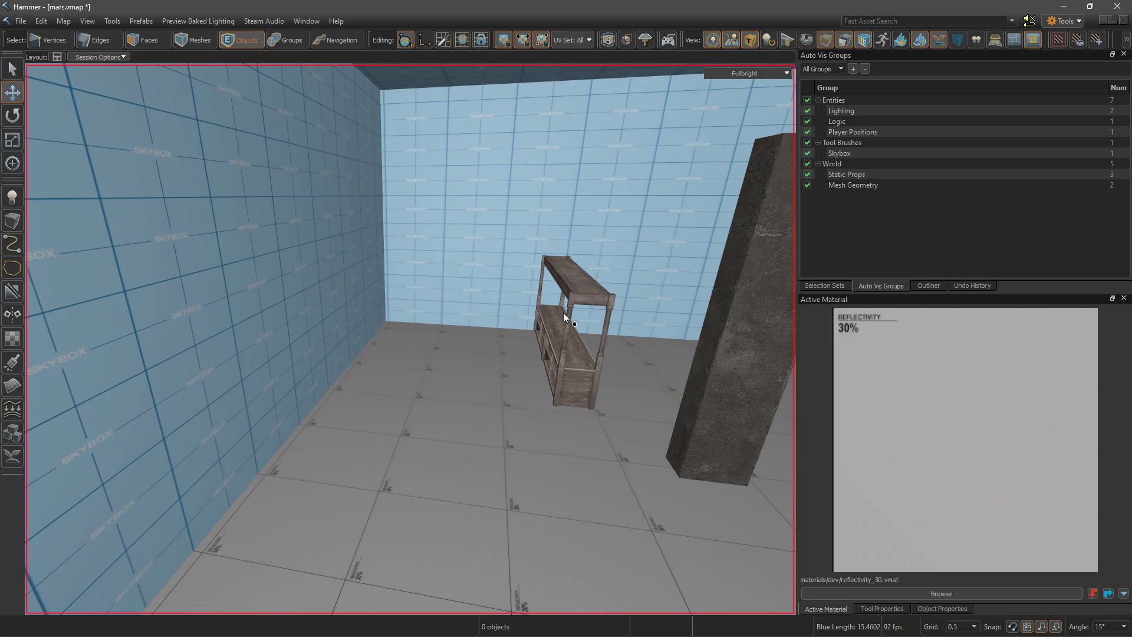
{"action": "left_click", "coordinate": [564, 313]}
{"action": "key", "text": "Delete"}
{"action": "right_click_drag", "start_coordinate": [563, 313], "coordinate": [410, 339]}
{"action": "left_click", "coordinate": [409, 353]}
{"action": "key", "text": "Delete"}
{"action": "key", "text": "ctrl+s"}
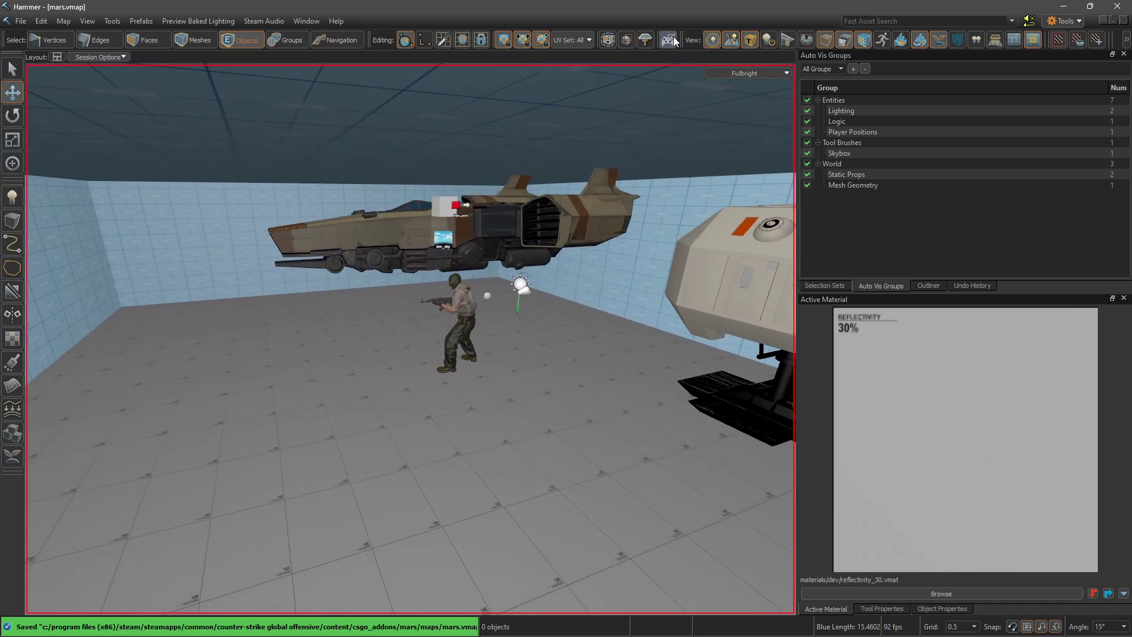
Run a Full Compile of mars.vmap and find the Vrad3 failure in the build log.
{"action": "left_click", "coordinate": [671, 38]}
{"action": "left_click", "coordinate": [243, 381]}
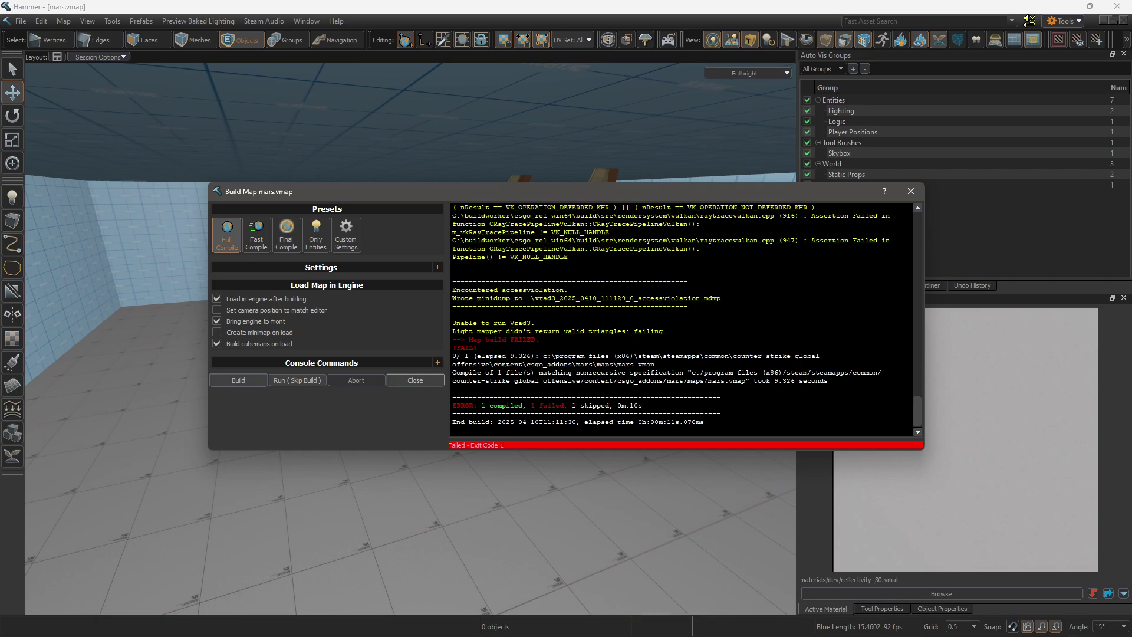
{"action": "left_click_drag", "start_coordinate": [511, 323], "coordinate": [530, 322]}
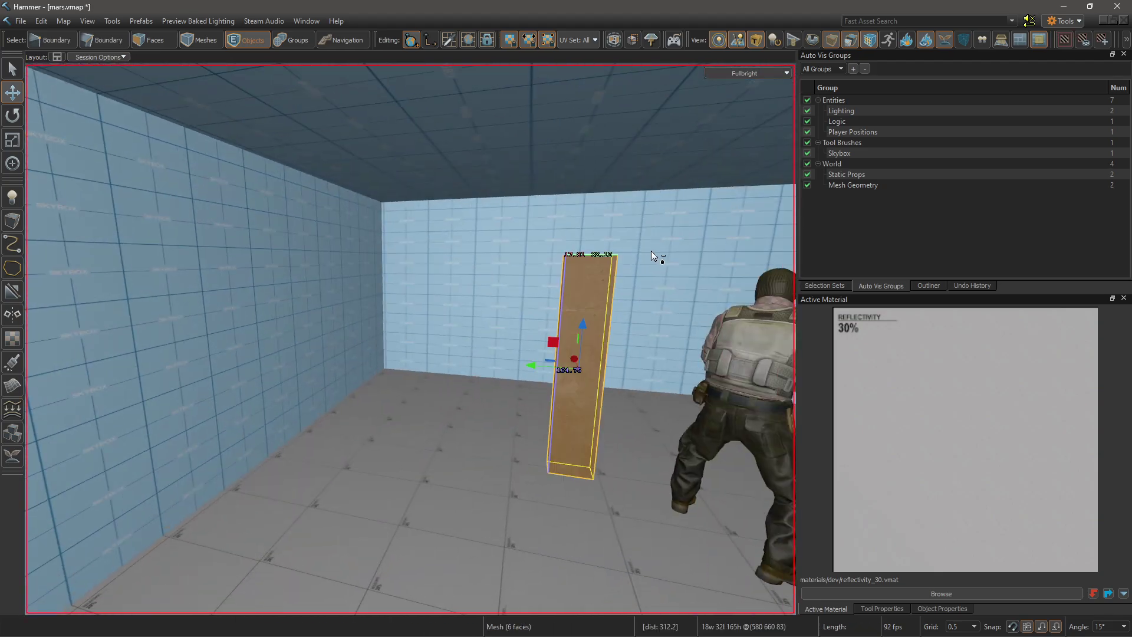
Paste the shelves, crates and lights back in and inspect light_omni2's properties.
{"action": "key", "text": "Escape"}
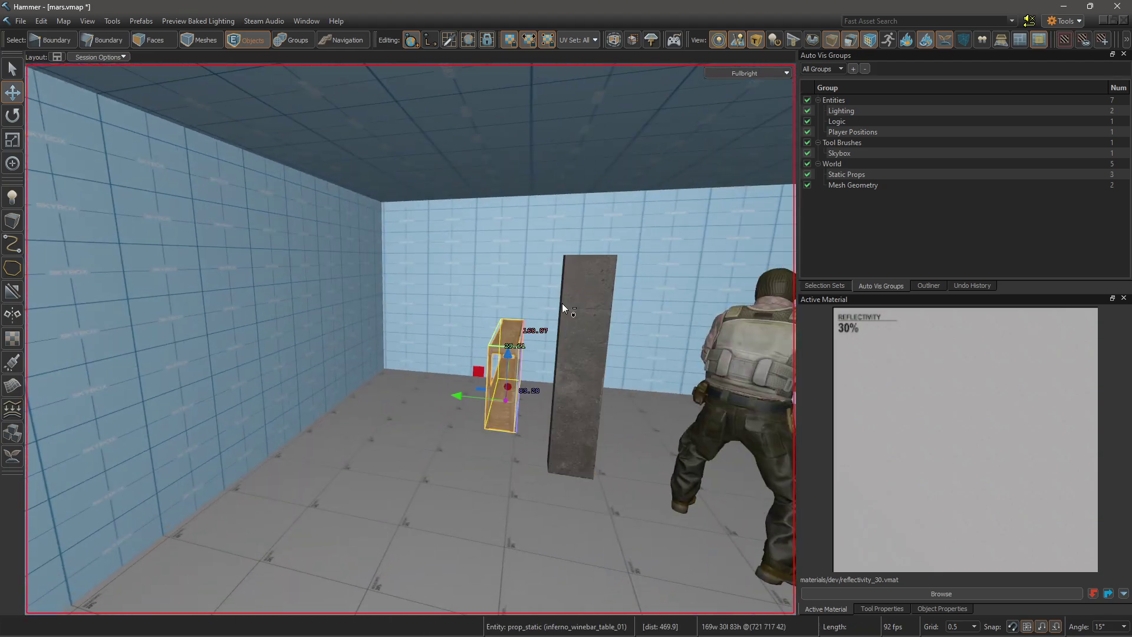
{"action": "key", "text": "Escape"}
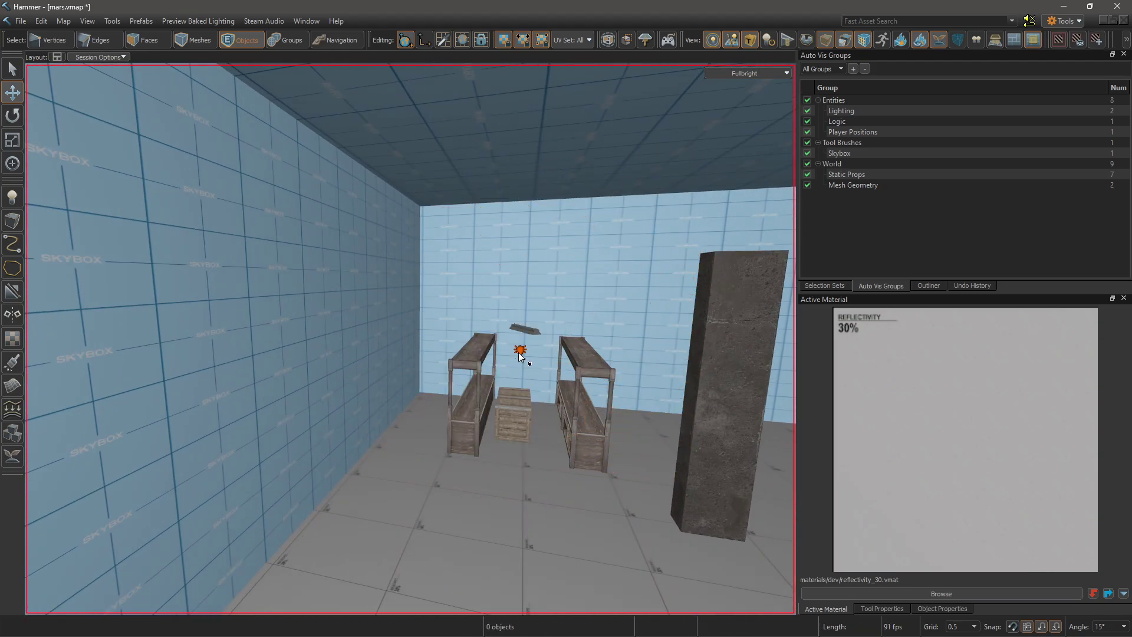
{"action": "key", "text": "alt+Return"}
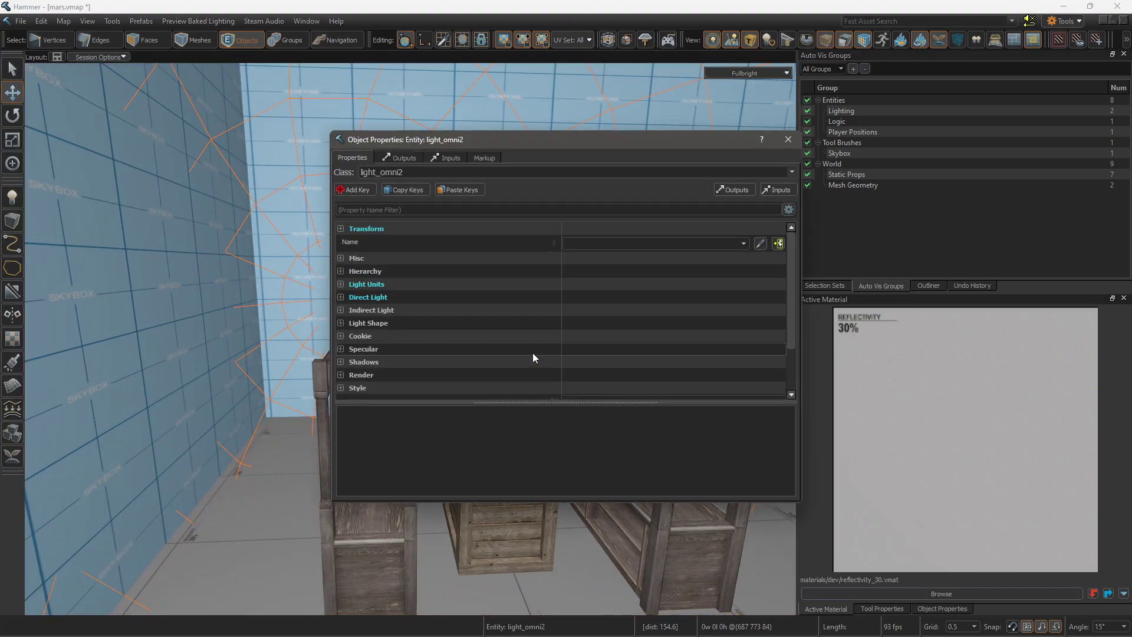
{"action": "left_click_drag", "start_coordinate": [455, 404], "coordinate": [474, 458]}
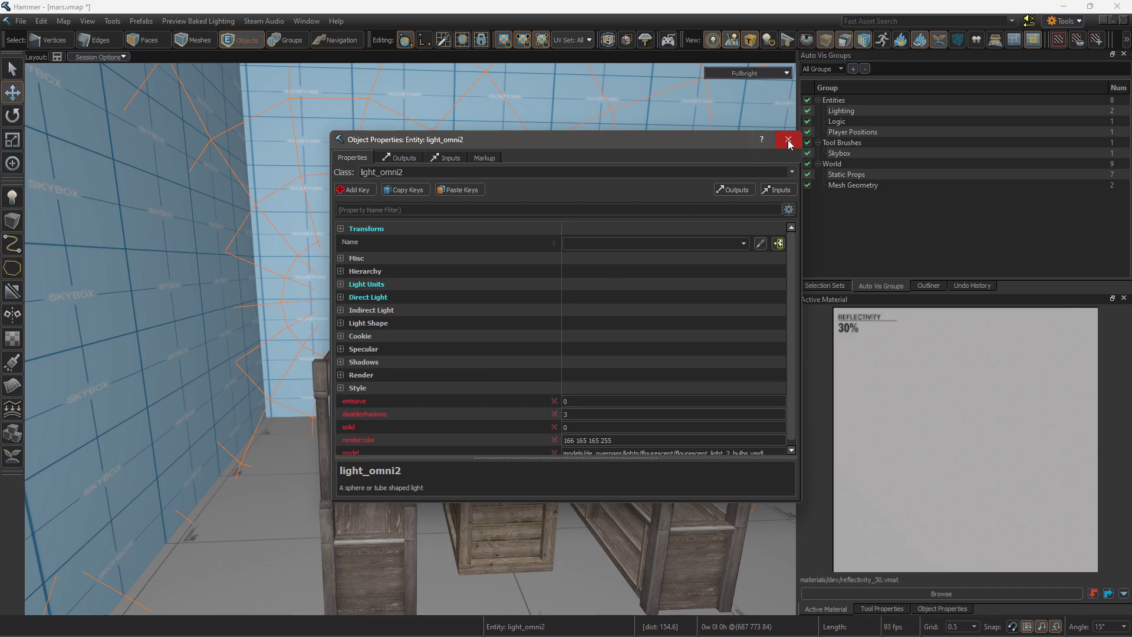
{"action": "left_click", "coordinate": [788, 140]}
{"action": "scroll", "coordinate": [412, 395], "scroll_direction": "down", "scroll_amount": 5}
Check the placement of the two wooden shelves and the crates.
{"action": "left_click", "coordinate": [412, 395]}
{"action": "left_click", "coordinate": [451, 400]}
{"action": "left_click", "coordinate": [450, 399]}
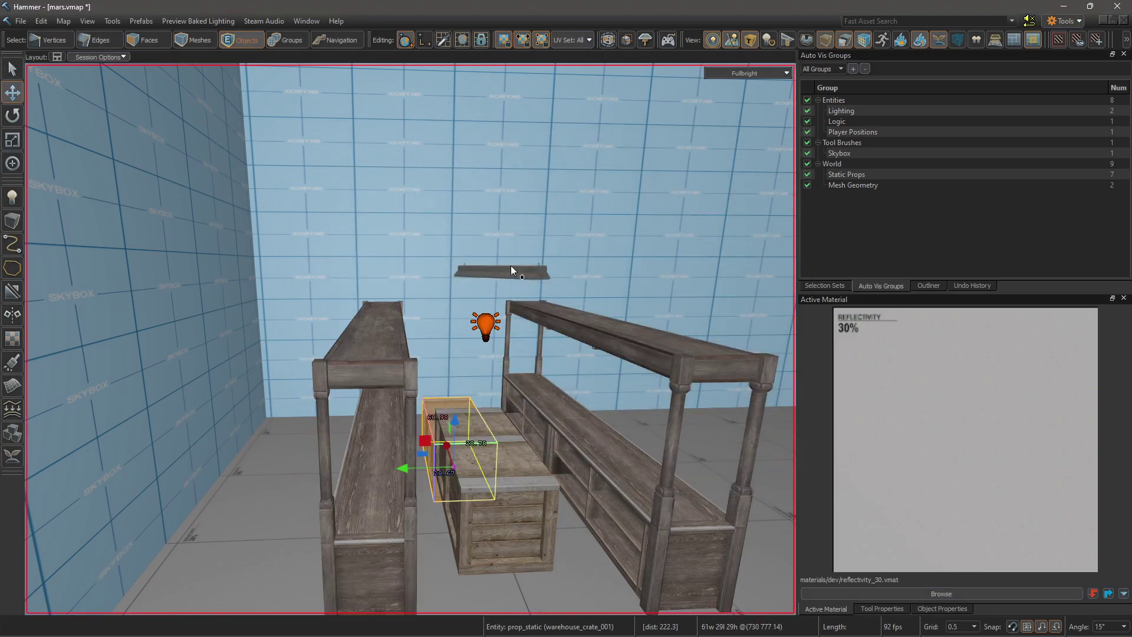
{"action": "left_click", "coordinate": [511, 265]}
{"action": "left_click", "coordinate": [547, 310]}
{"action": "key", "text": "z"}
{"action": "key", "text": "w"}
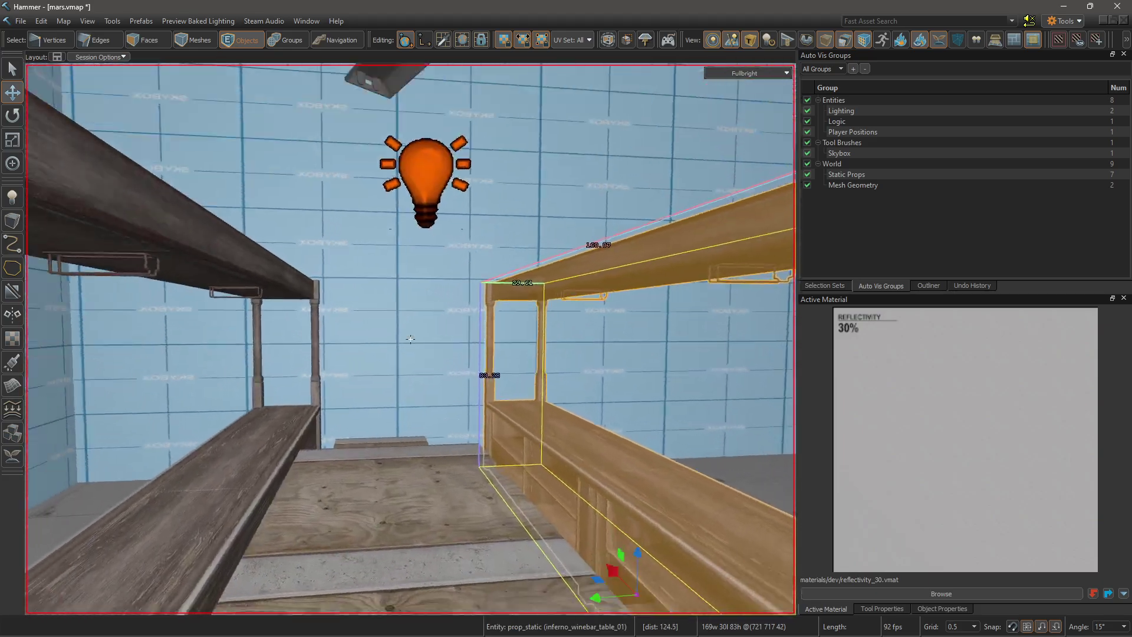
{"action": "key", "text": "z"}
Check the ceiling lamp and omni light, then save the map.
{"action": "left_click", "coordinate": [464, 203]}
{"action": "key", "text": "z"}
{"action": "key", "text": "s"}
{"action": "key", "text": "z"}
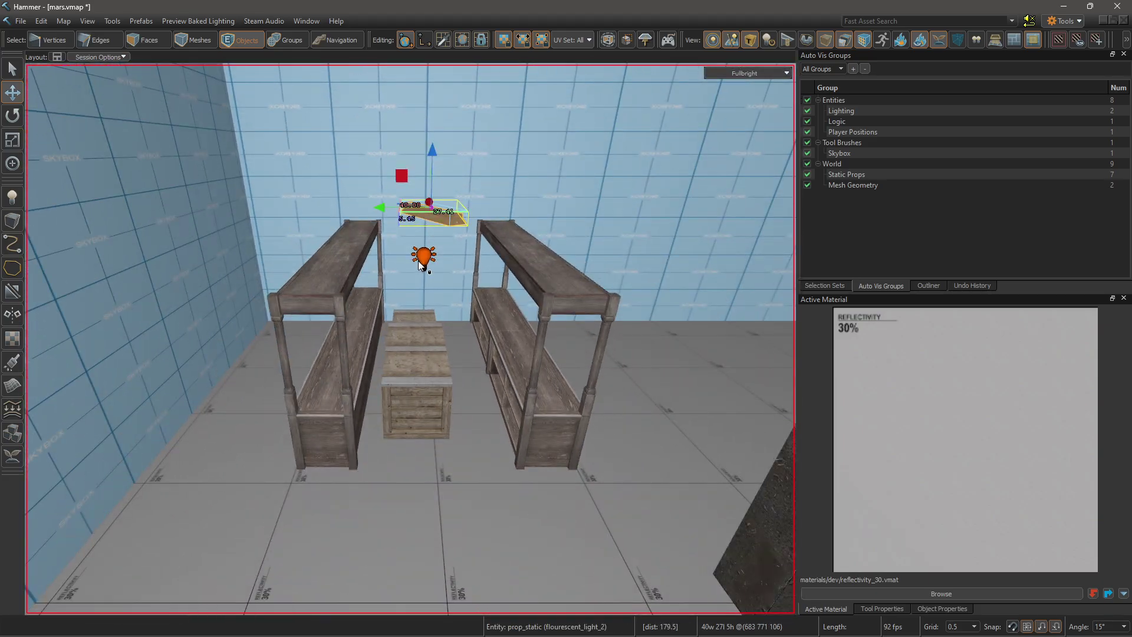
{"action": "left_click", "coordinate": [420, 264]}
{"action": "right_click_drag", "start_coordinate": [420, 264], "coordinate": [554, 264]}
{"action": "key", "text": "ctrl+s"}
Preview the furnished room with GPU Path Tracing and save again.
{"action": "left_click", "coordinate": [575, 277]}
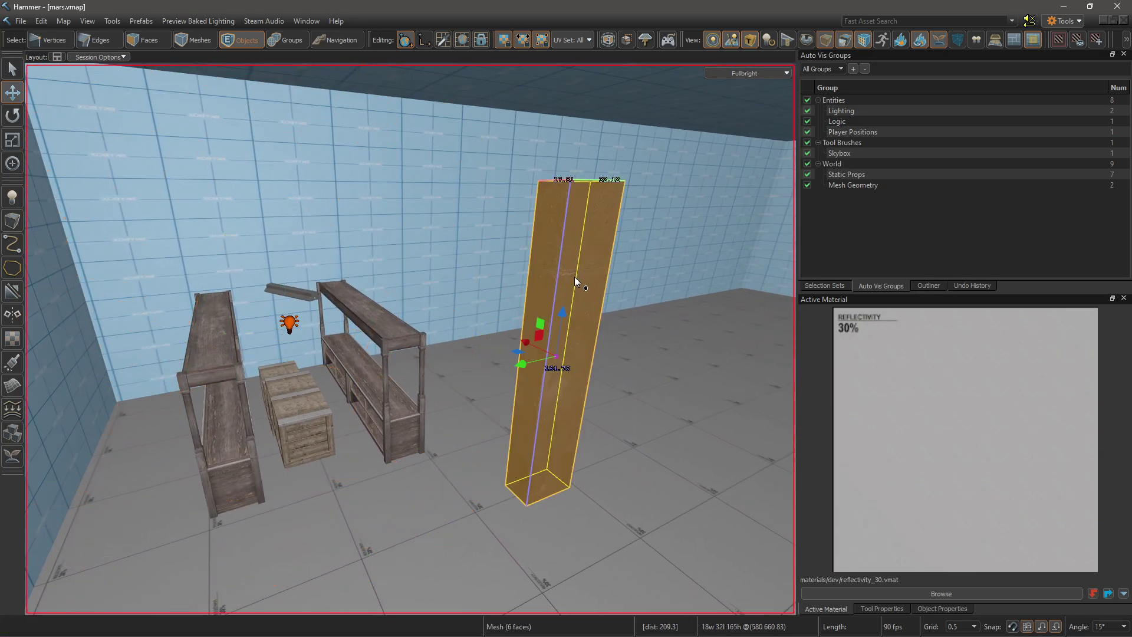
{"action": "left_click", "coordinate": [746, 74]}
{"action": "left_click", "coordinate": [753, 251]}
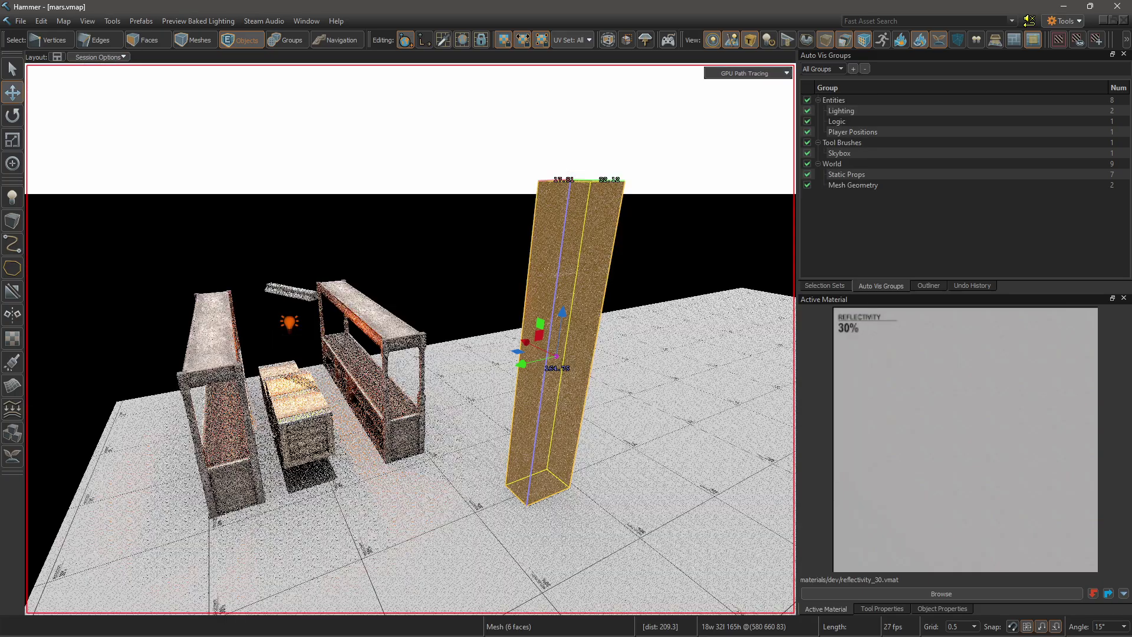
{"action": "right_click_drag", "start_coordinate": [508, 267], "coordinate": [425, 295]}
{"action": "key", "text": "ctrl+s"}
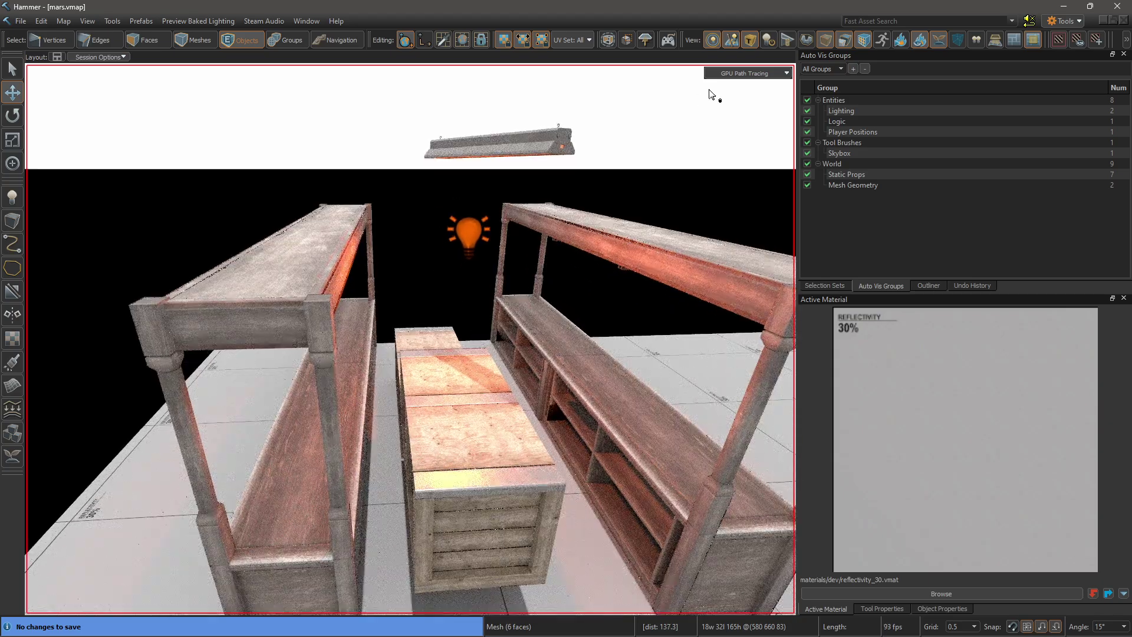
Return the viewport to Fullbright rendering and frame the whole room.
{"action": "left_click", "coordinate": [744, 73]}
{"action": "left_click", "coordinate": [737, 156]}
{"action": "key", "text": "s"}
{"action": "right_click_drag", "start_coordinate": [590, 224], "coordinate": [664, 224]}
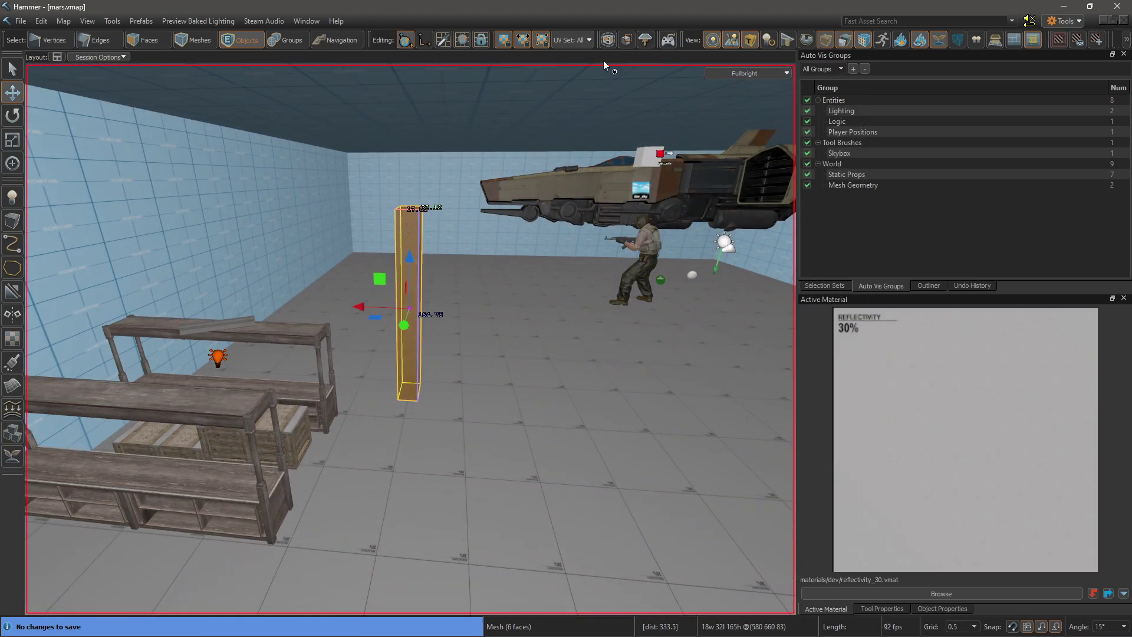
{"action": "left_click", "coordinate": [670, 40]}
Build the mars map and launch it in Counter-Strike 2.
{"action": "left_click", "coordinate": [248, 362]}
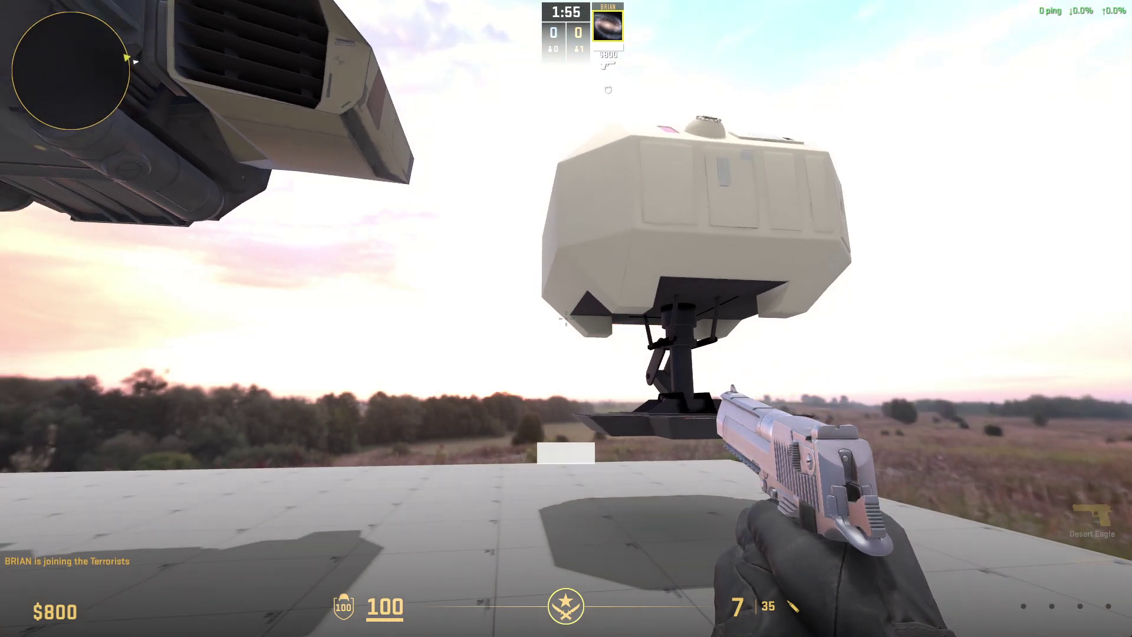
Fly around the pod and ship, then walk across the pod's roof.
{"action": "key", "text": "s"}
{"action": "key", "text": "space"}
{"action": "key", "text": "s"}
{"action": "key", "text": "w"}
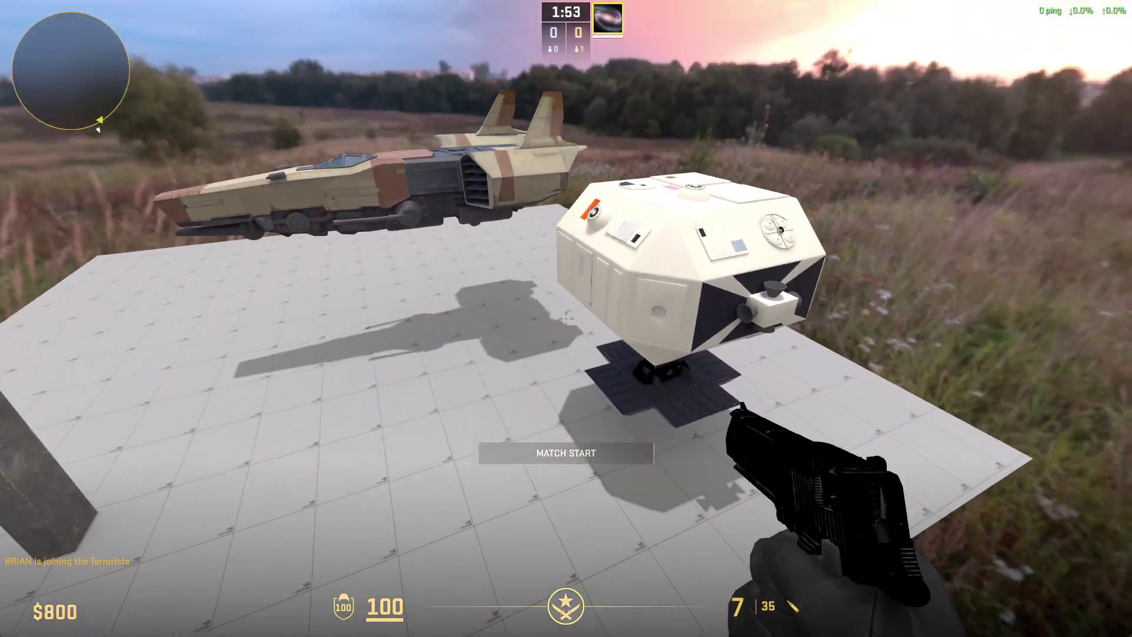
{"action": "key", "text": "s"}
{"action": "key", "text": "d"}
{"action": "key", "text": "w"}
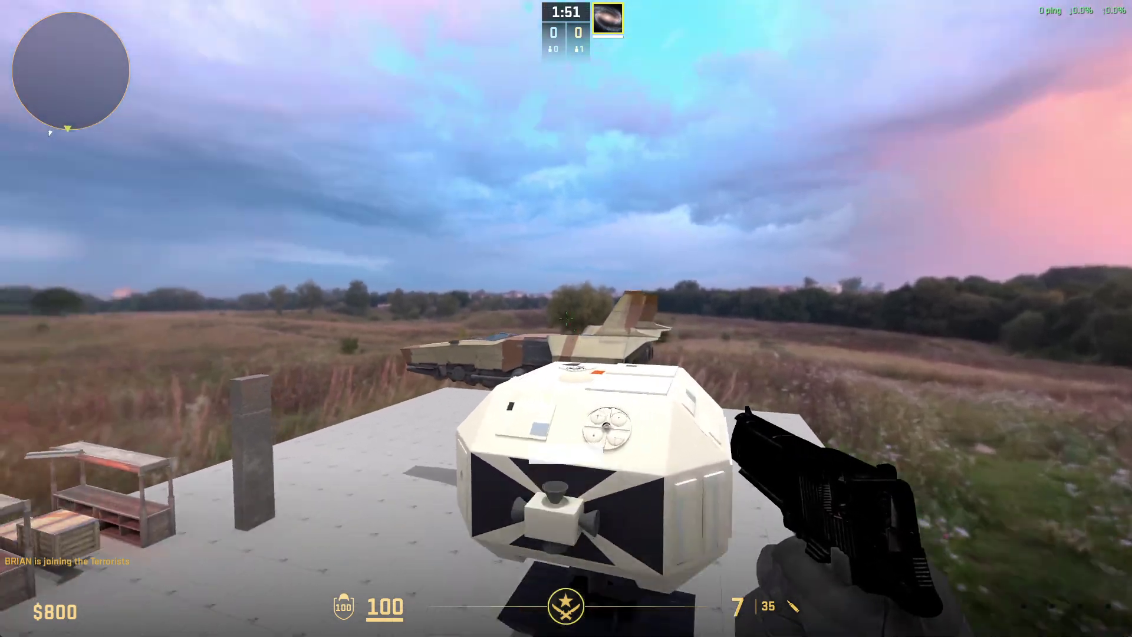
{"action": "key", "text": "d"}
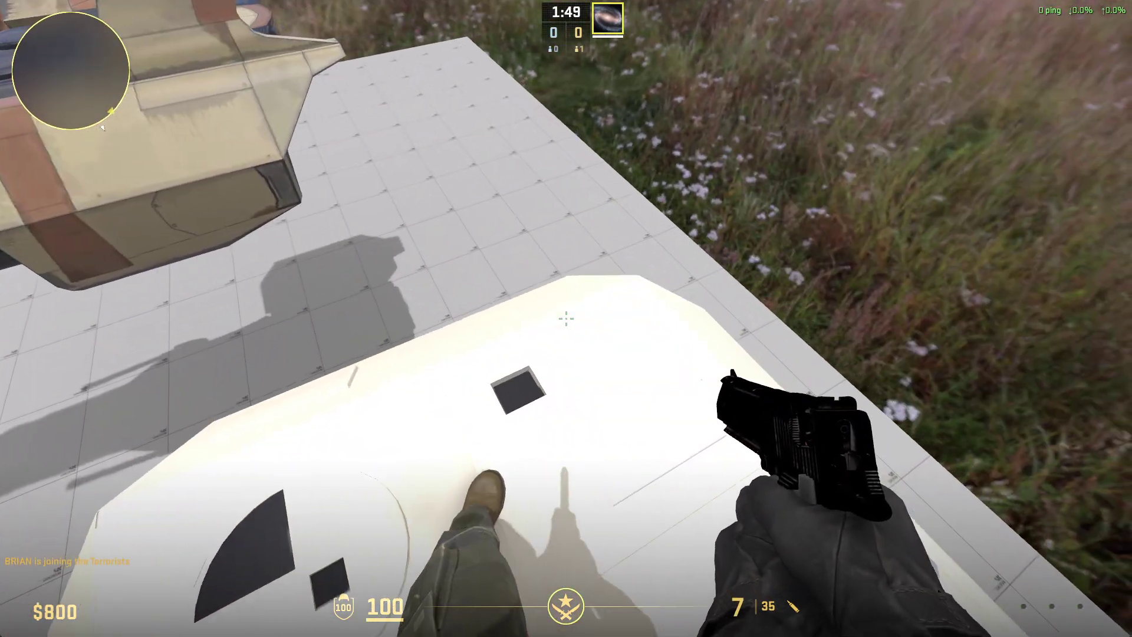
{"action": "key", "text": "s"}
{"action": "key", "text": "w"}
{"action": "key", "text": "a"}
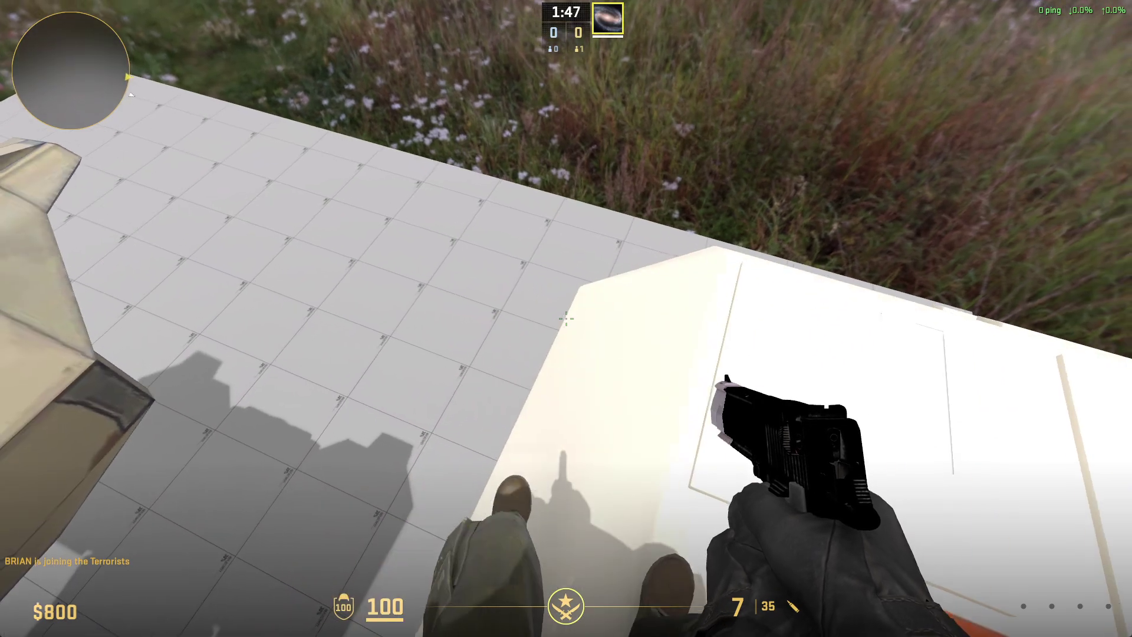
{"action": "key", "text": "a"}
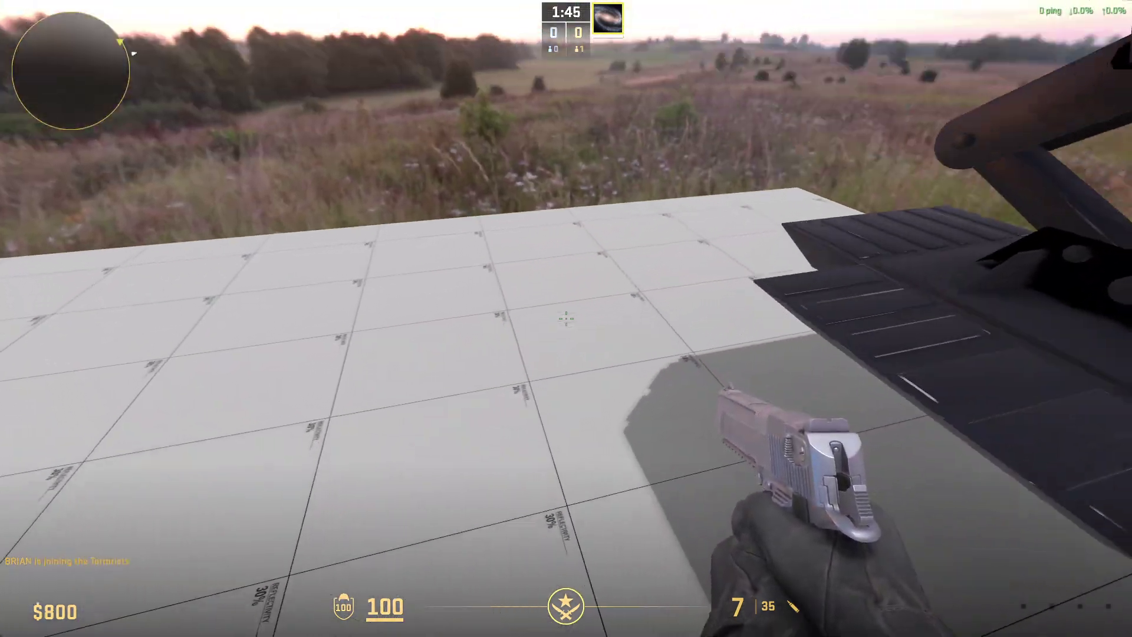
Jump onto the pod's dark landing platform and walk under the pylon.
{"action": "key", "text": "d"}
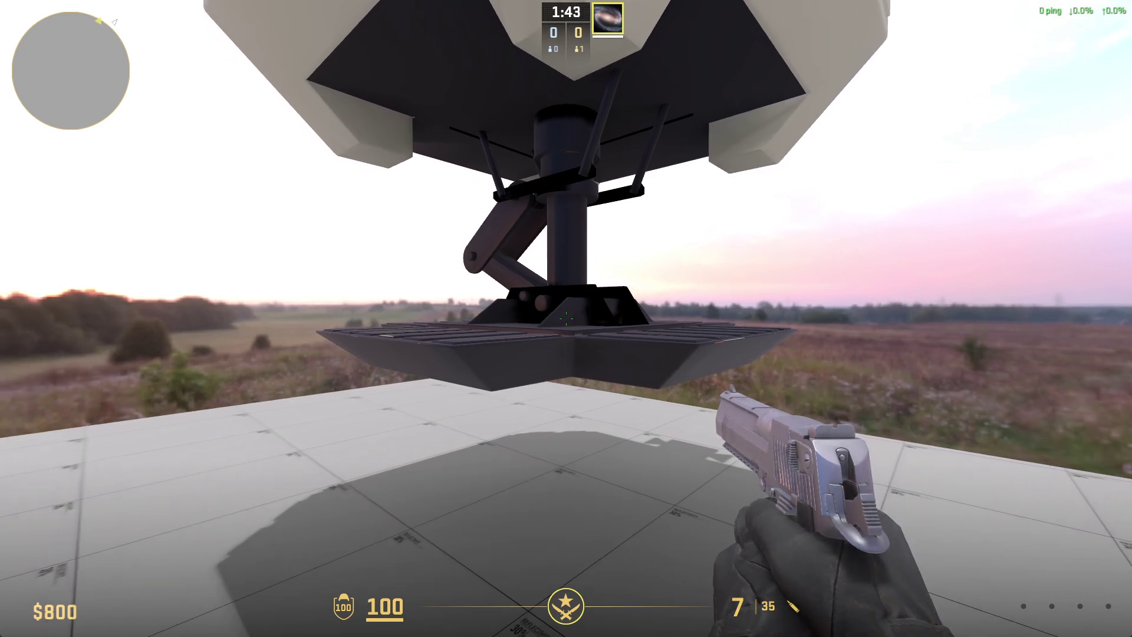
{"action": "key", "text": "space"}
{"action": "key", "text": "w"}
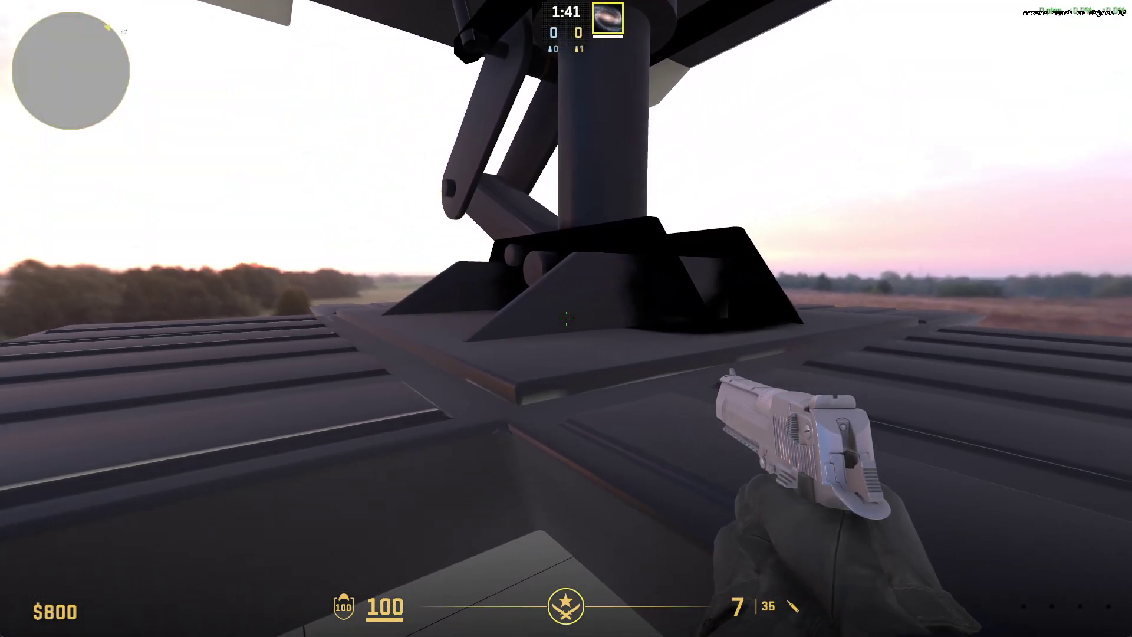
{"action": "key", "text": "s"}
{"action": "key", "text": "w"}
{"action": "key", "text": "space"}
{"action": "key", "text": "a"}
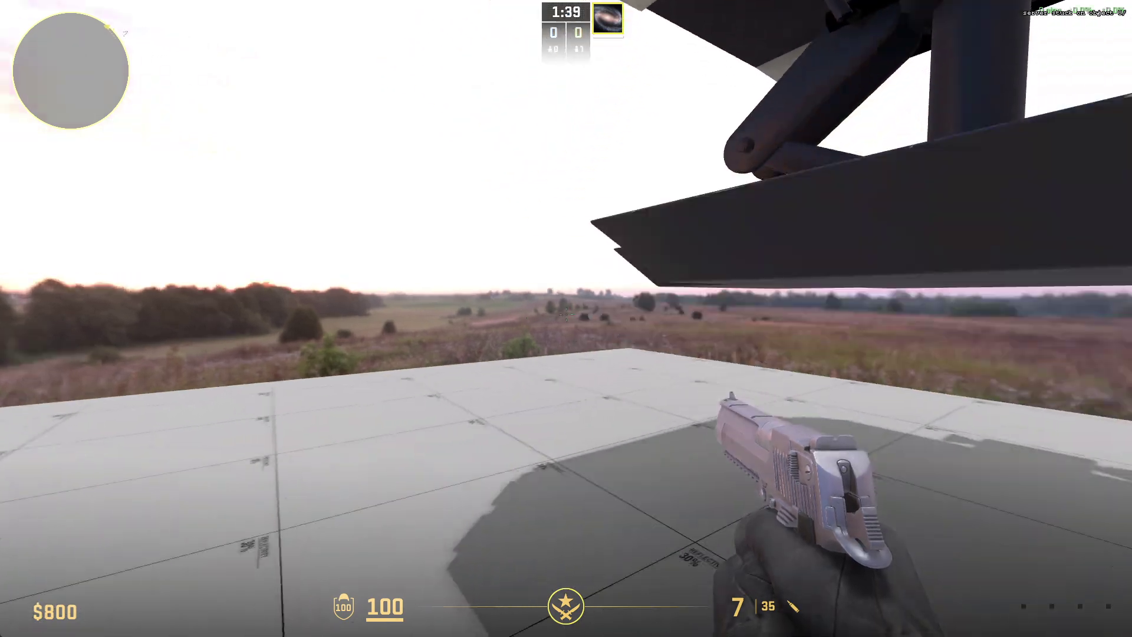
{"action": "key", "text": "s"}
{"action": "key", "text": "w"}
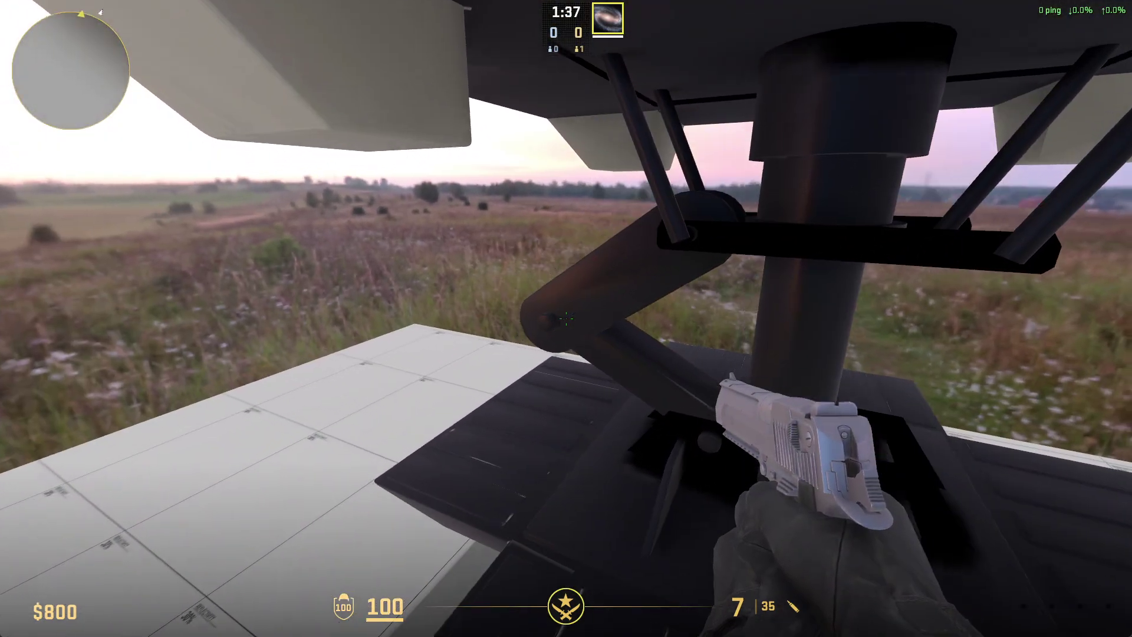
{"action": "key", "text": "w"}
Shoot the pylon and knife the pillar to test their collision.
{"action": "left_click", "coordinate": [566, 319]}
{"action": "left_click", "coordinate": [566, 319]}
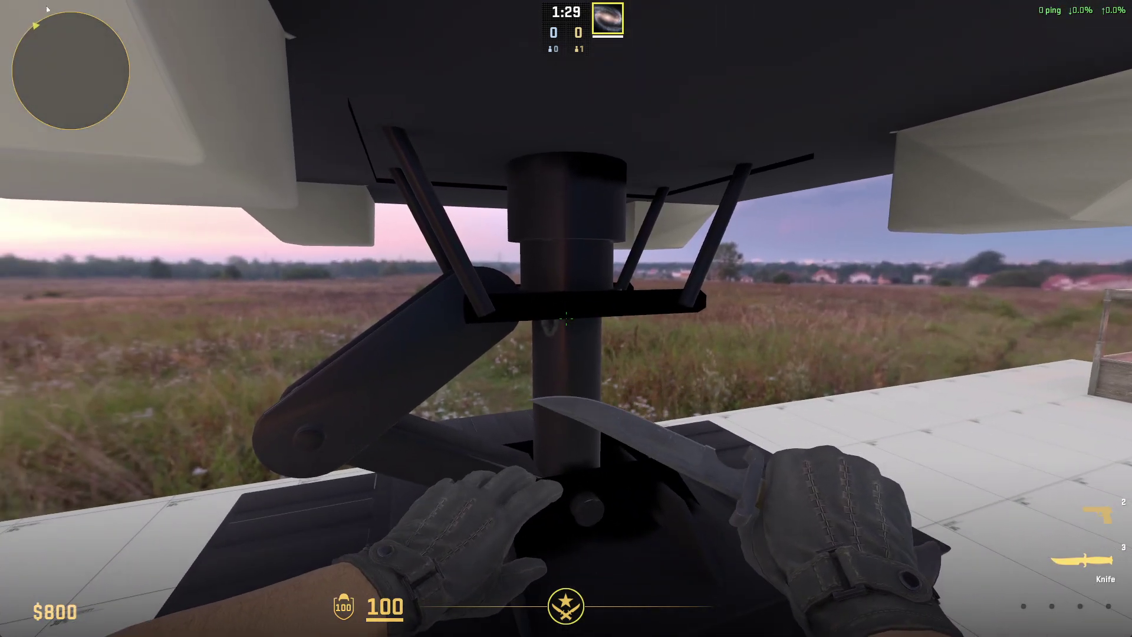
{"action": "left_click", "coordinate": [567, 319]}
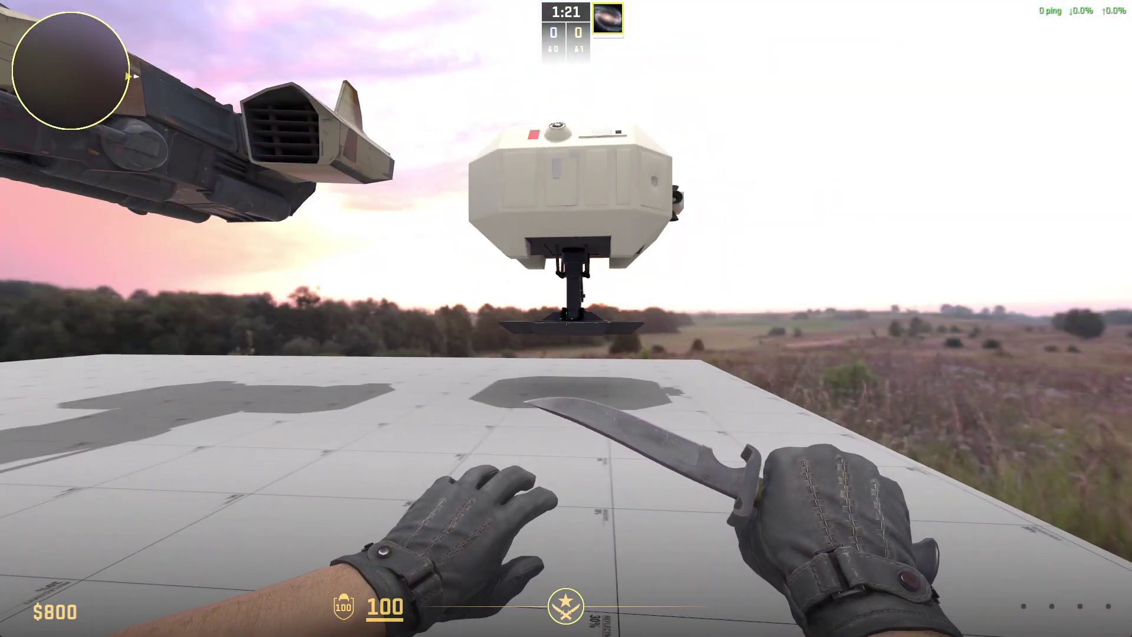
{"action": "key", "text": "w"}
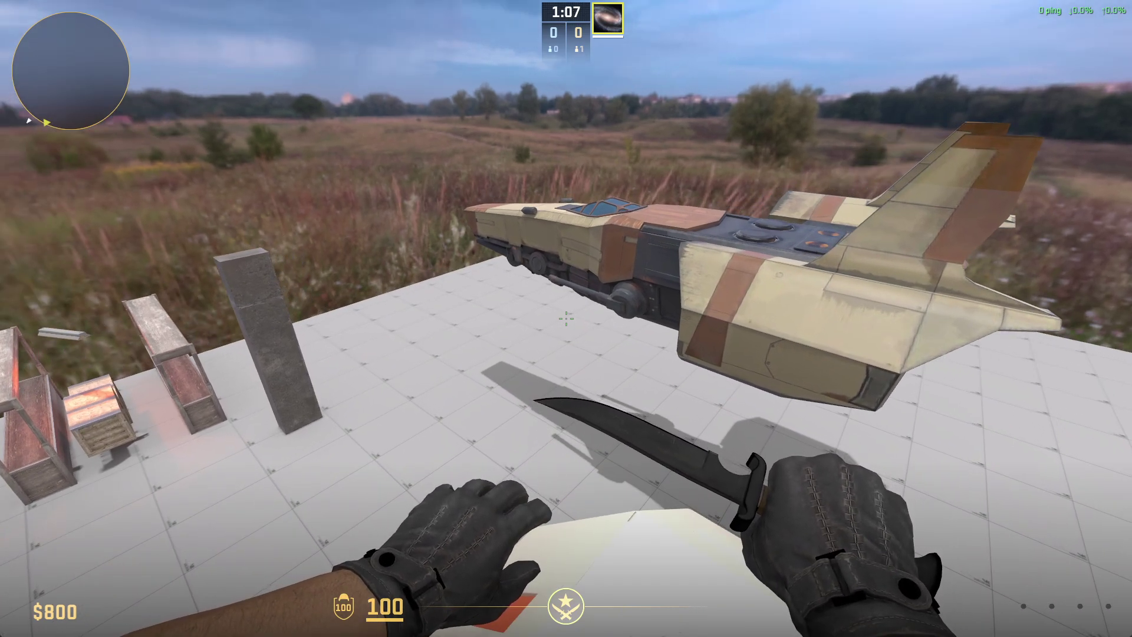
{"action": "key", "text": "alt+Tab"}
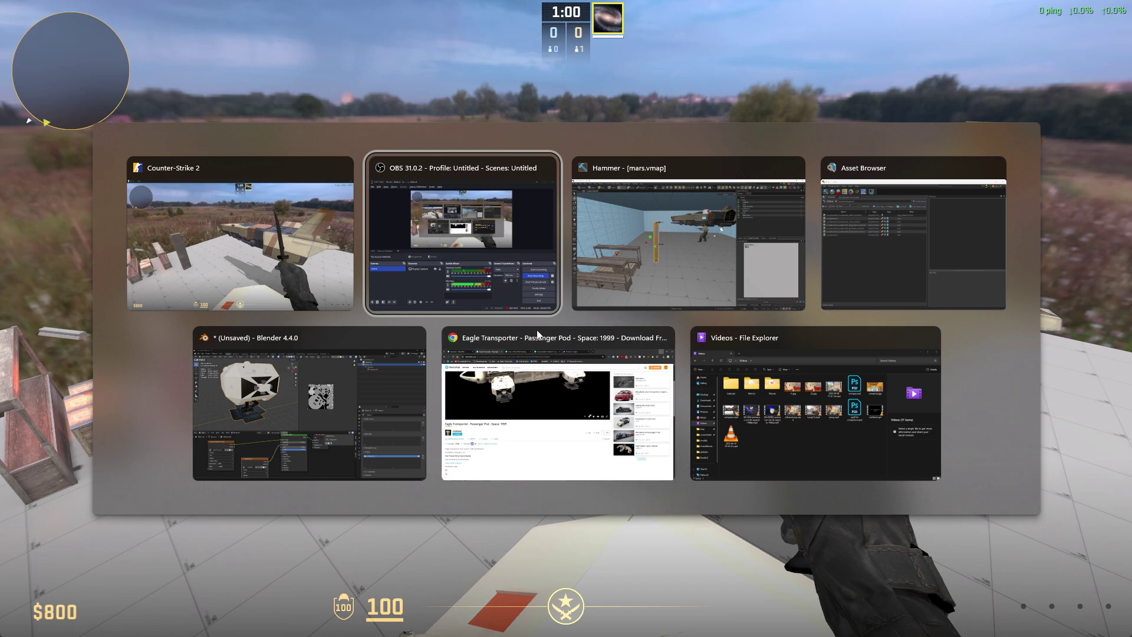
Bring up Chrome's Fiverr 'Convert object models' gig tab.
{"action": "left_click", "coordinate": [494, 379]}
{"action": "left_click", "coordinate": [519, 11]}
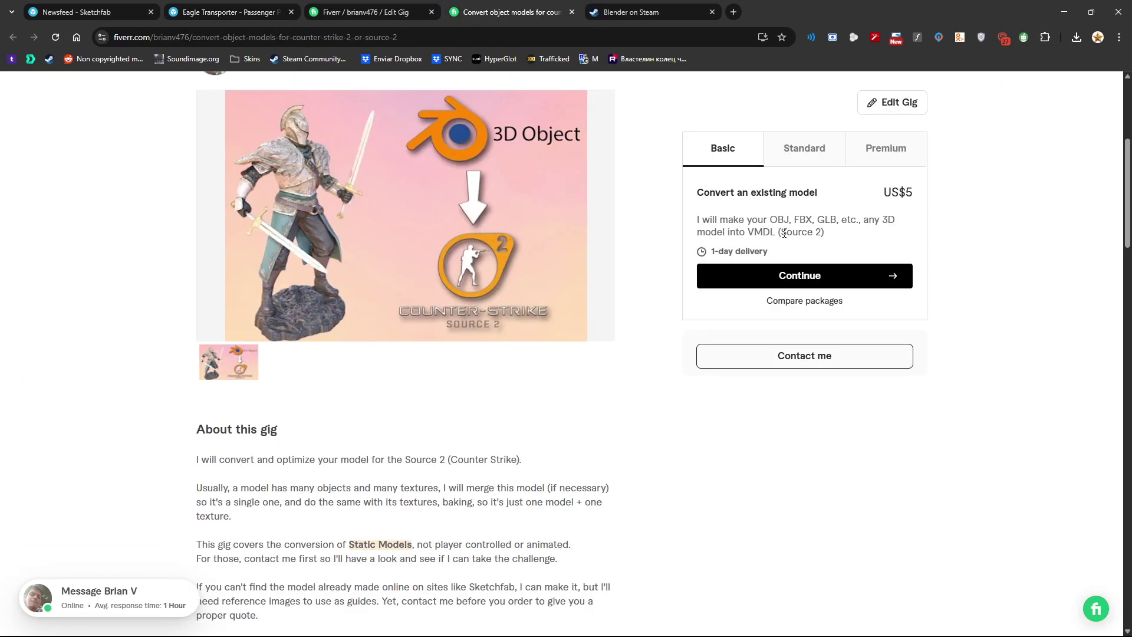